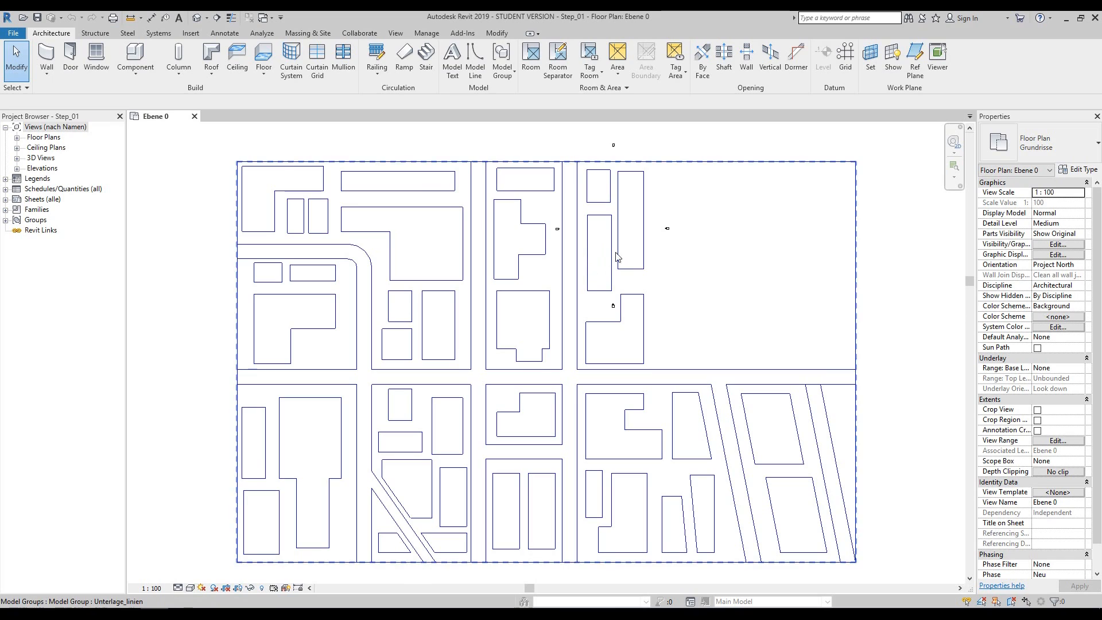
# Start a new in-place mass in the Ebene 0 floor plan, keeping the name Mass 1
pyautogui.click(313, 34)
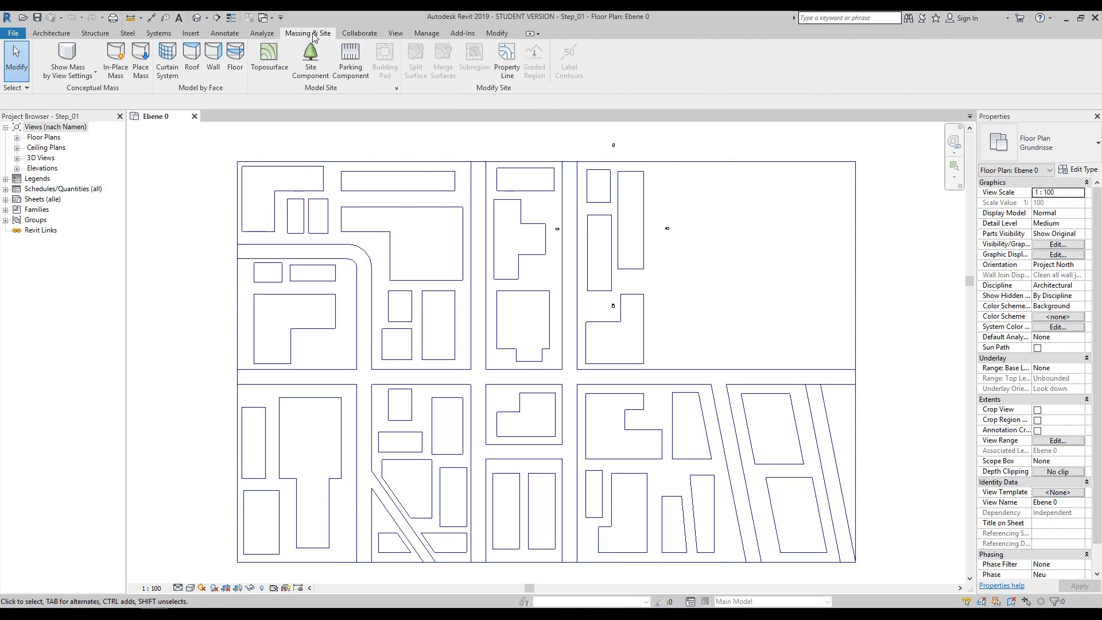
pyautogui.click(118, 68)
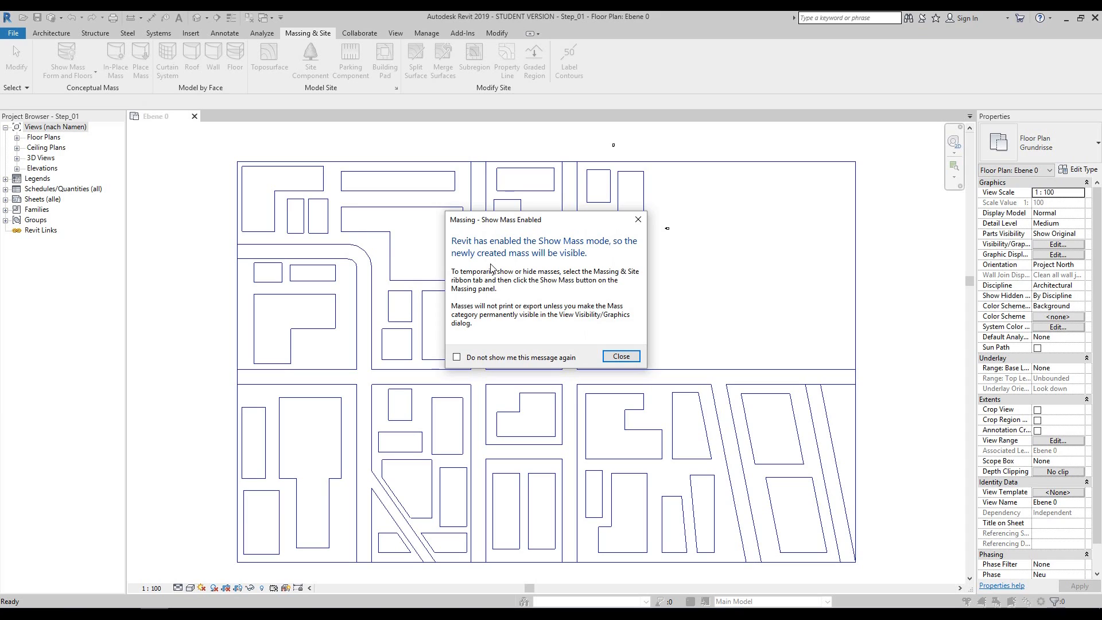
pyautogui.click(621, 357)
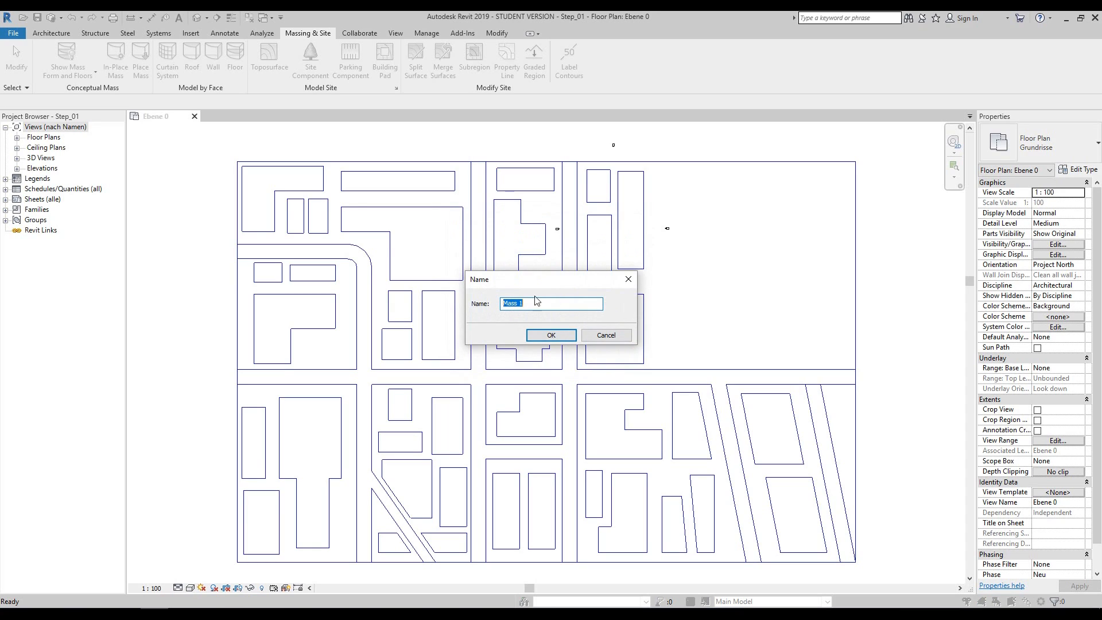
pyautogui.click(566, 338)
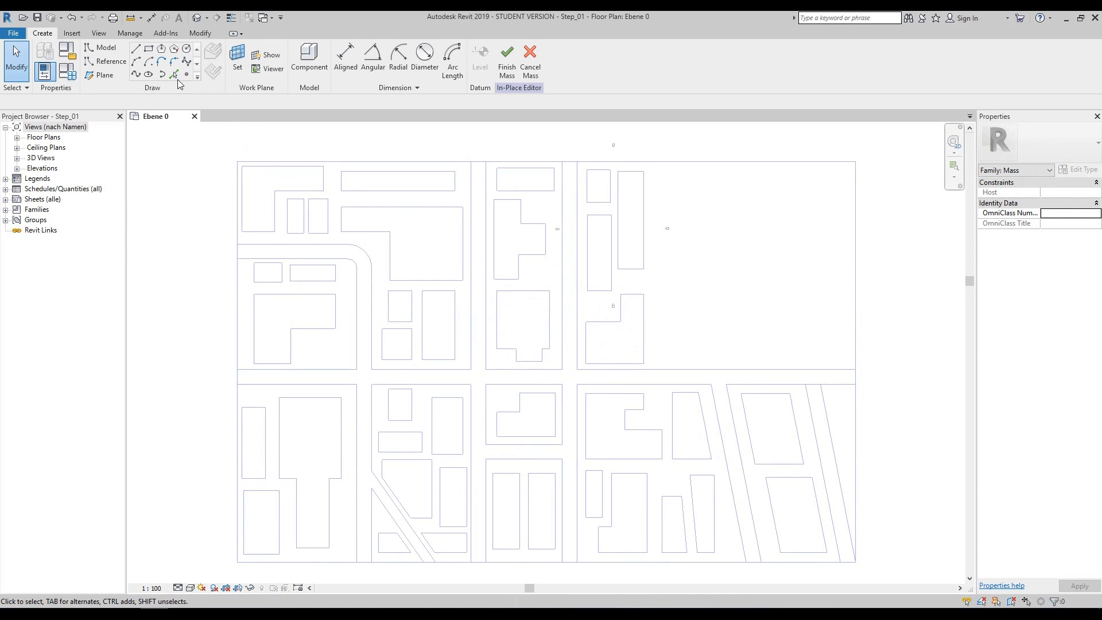
# Trace the tall, narrow rectangular building outline inside the blue rectangle by picking its complete chain of lines as mass model lines
pyautogui.click(174, 75)
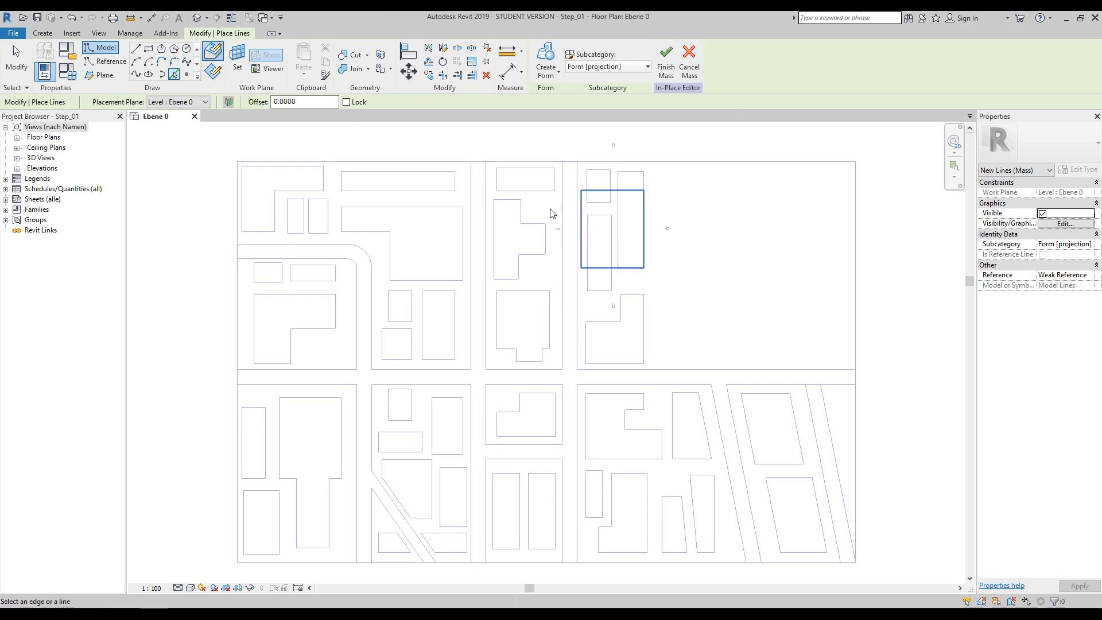
pyautogui.scroll(5, 664, 261)
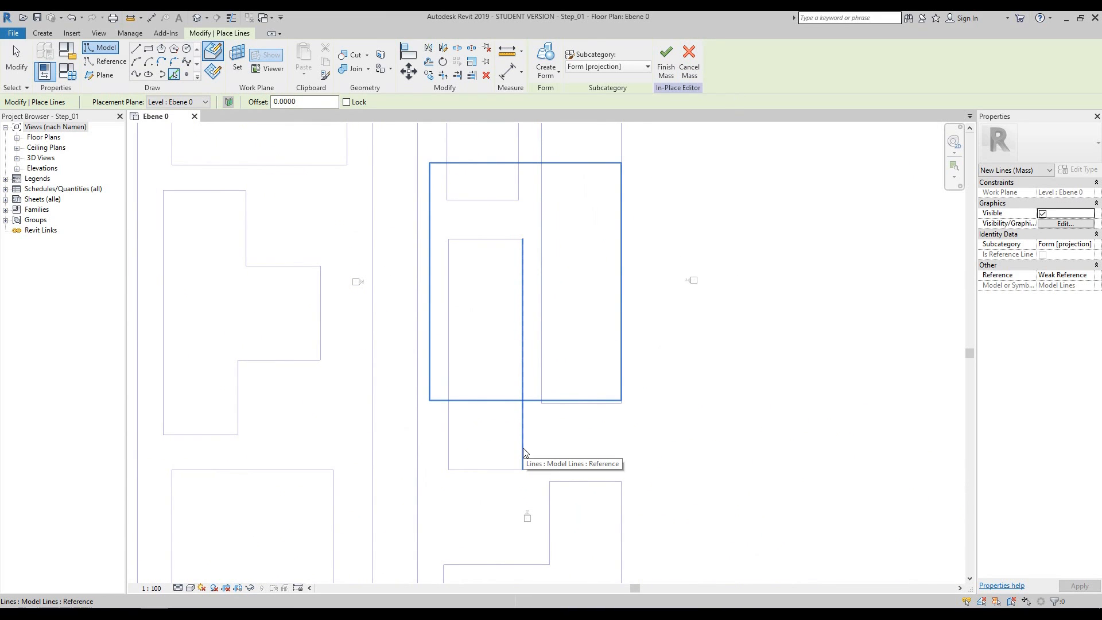
pyautogui.press('Tab')
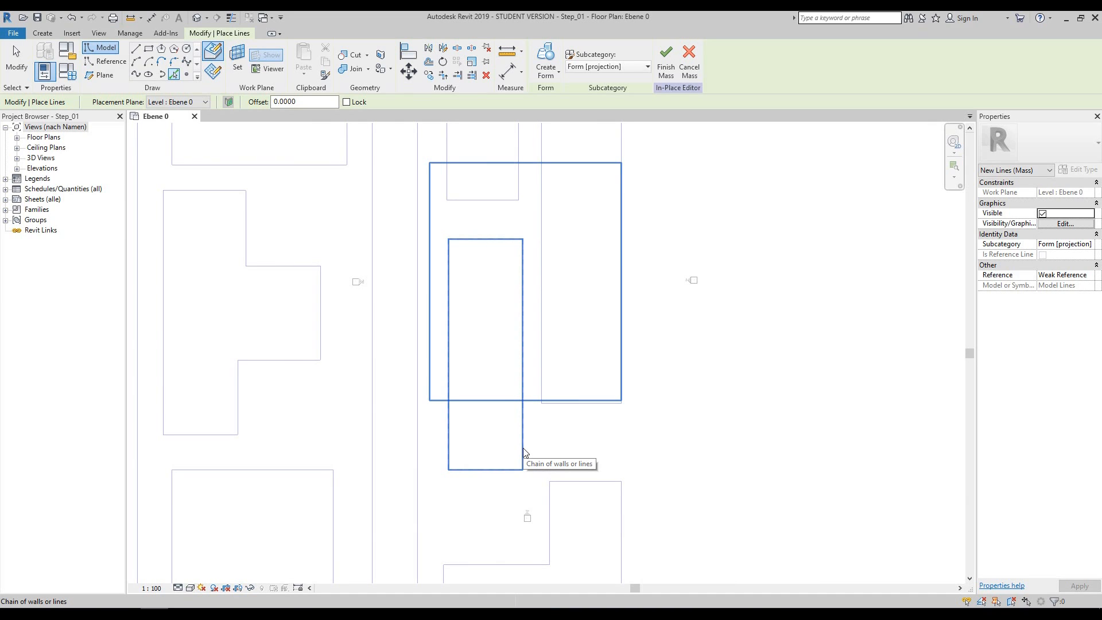
pyautogui.click(524, 453)
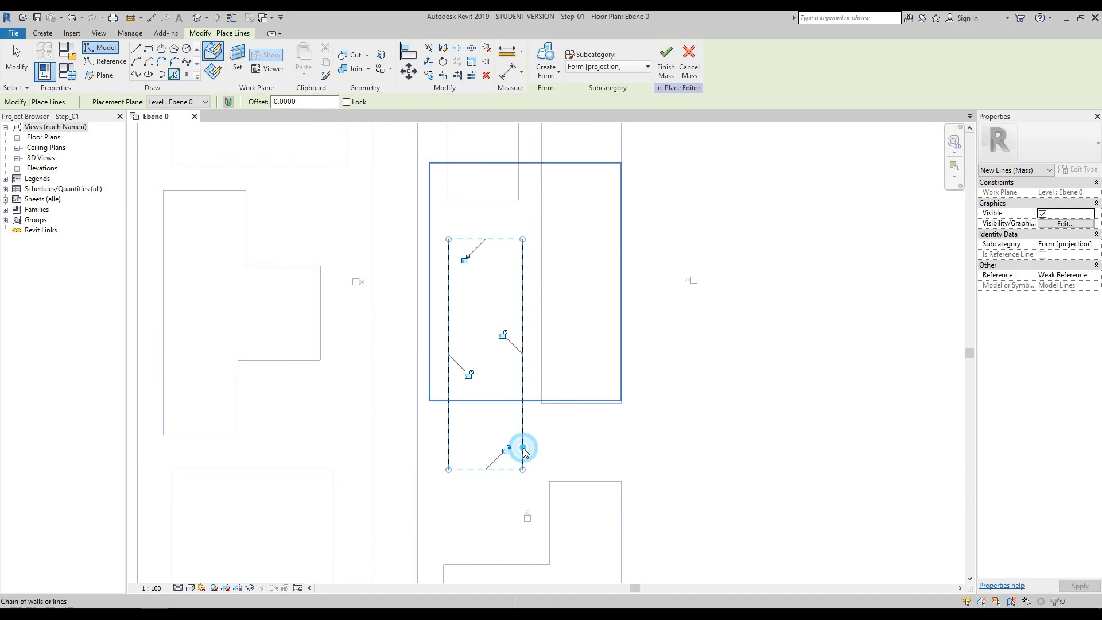
# Create a solid form from the traced rectangular line chain, working in the default 3D view
pyautogui.click(197, 20)
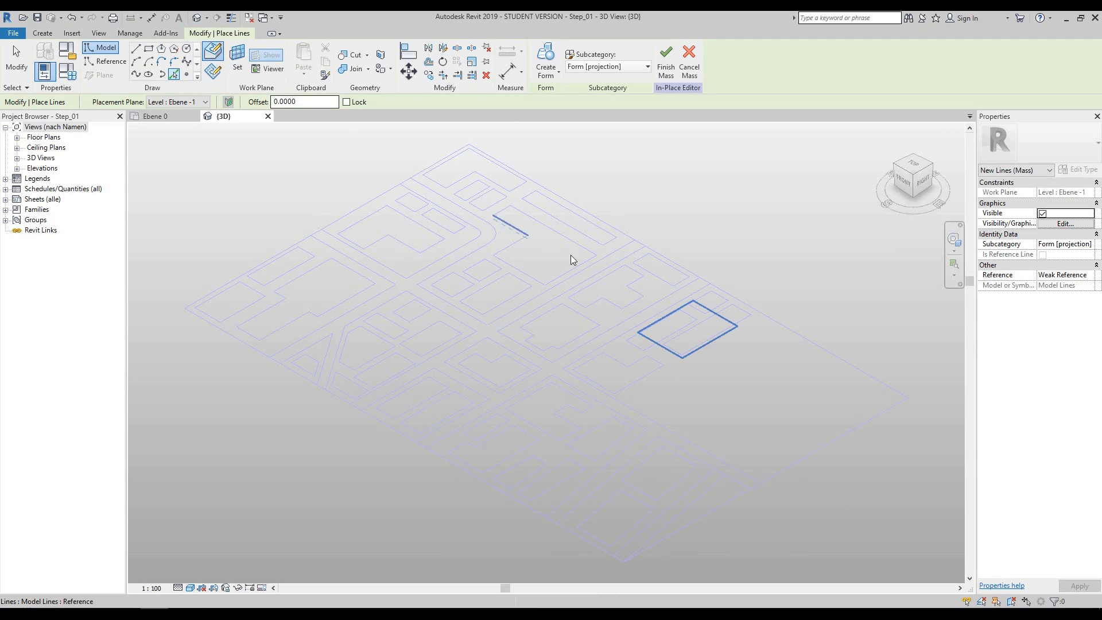
pyautogui.scroll(5, 725, 362)
pyautogui.moveTo(632, 316); pyautogui.dragTo(632, 366, button='middle')
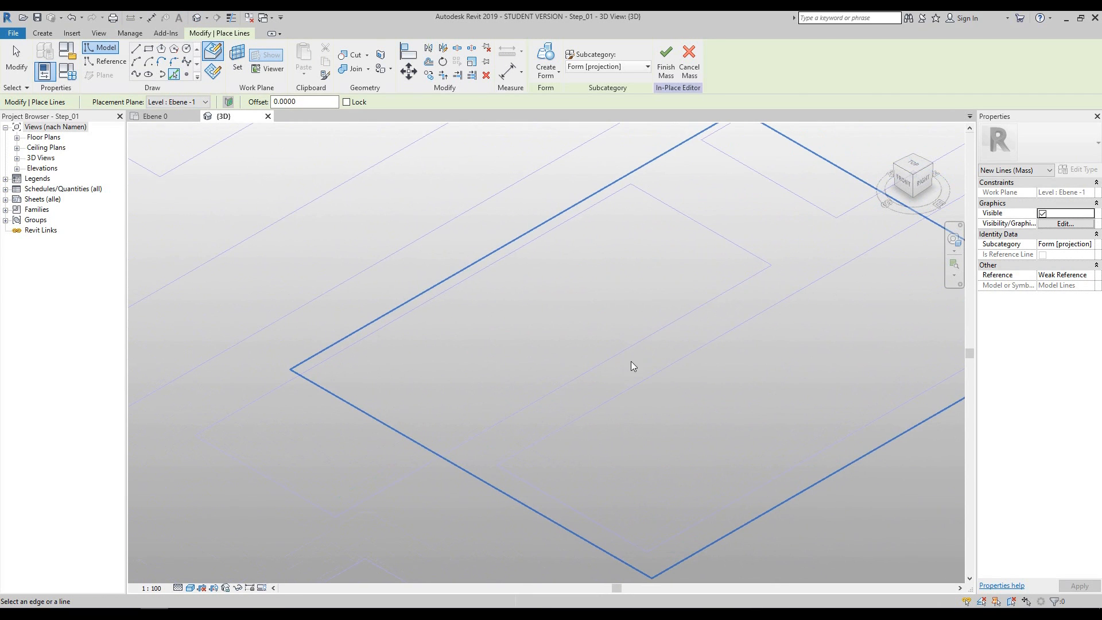
pyautogui.click(16, 51)
pyautogui.press('Tab')
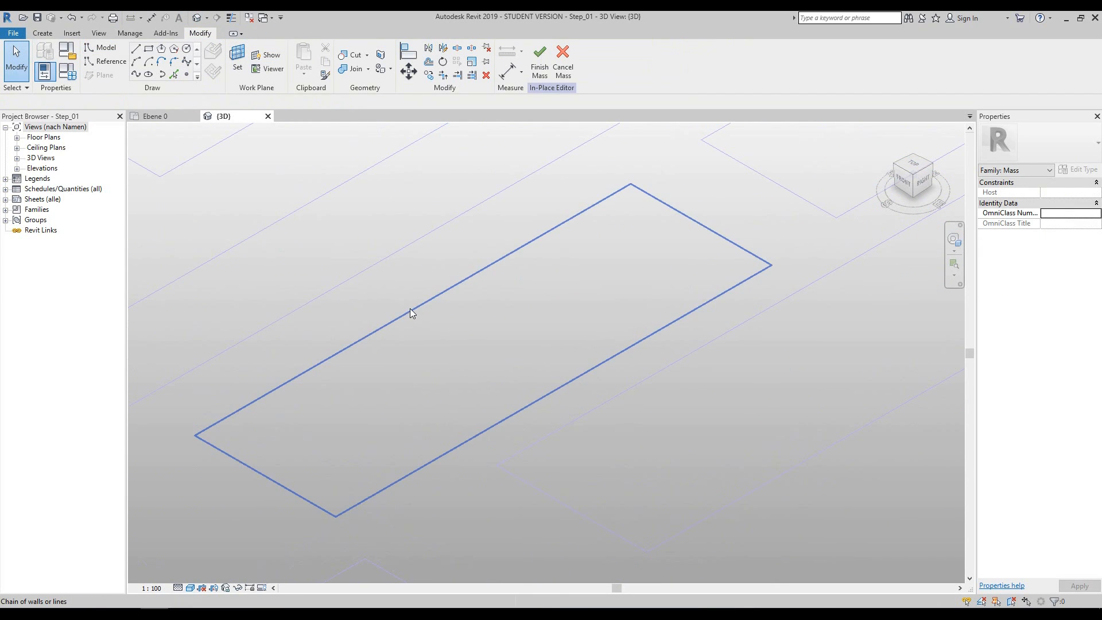
pyautogui.click(411, 313)
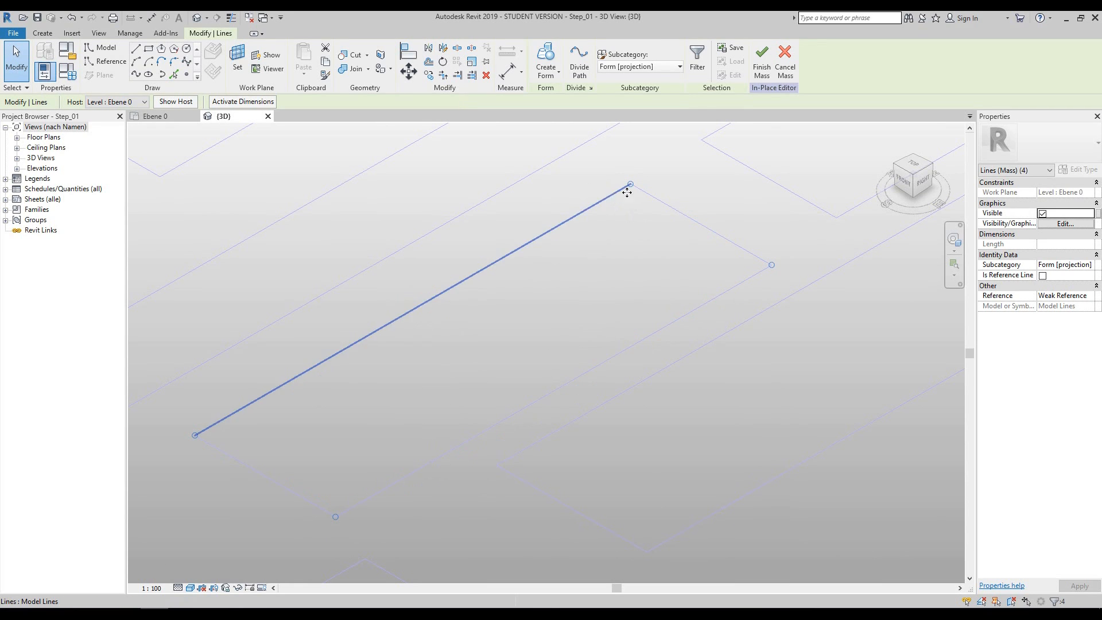
pyautogui.click(556, 76)
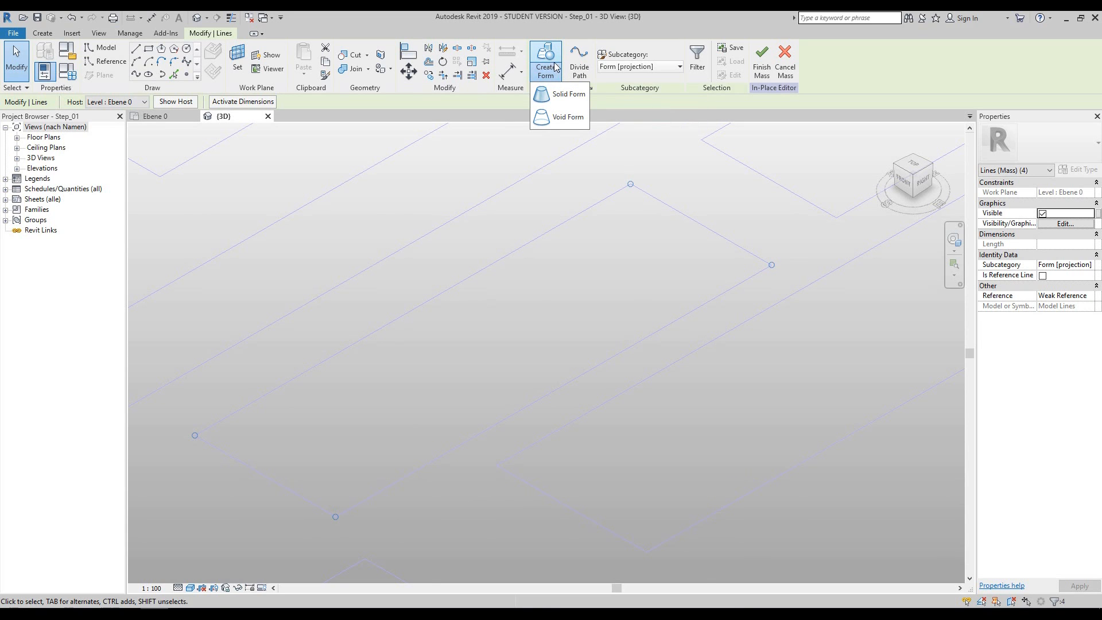
pyautogui.click(568, 94)
# Set the height of the solid form to 15
pyautogui.scroll(-2, 481, 320)
pyautogui.moveTo(694, 387); pyautogui.dragTo(709, 439, button='middle')
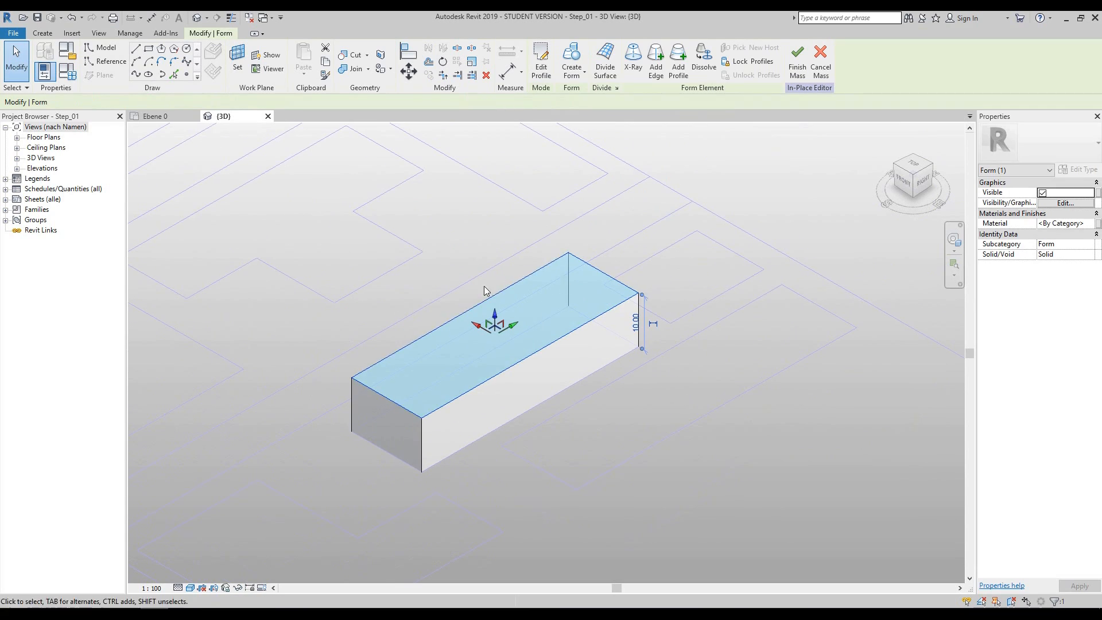
pyautogui.click(956, 238)
pyautogui.moveTo(838, 297); pyautogui.dragTo(796, 307)
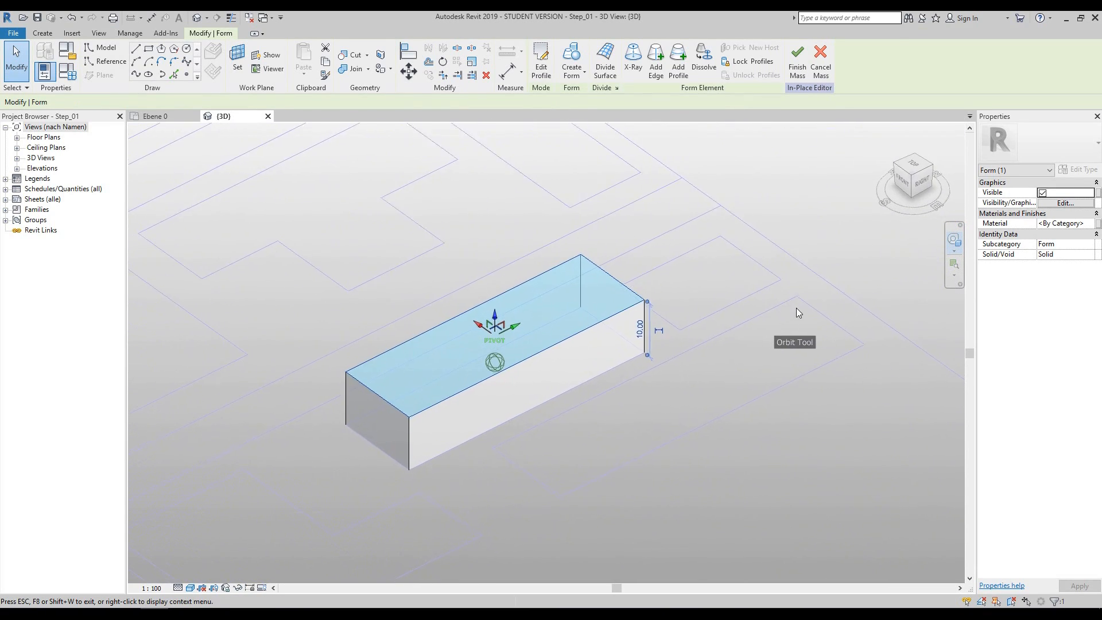
pyautogui.scroll(2, 589, 374)
pyautogui.click(655, 334)
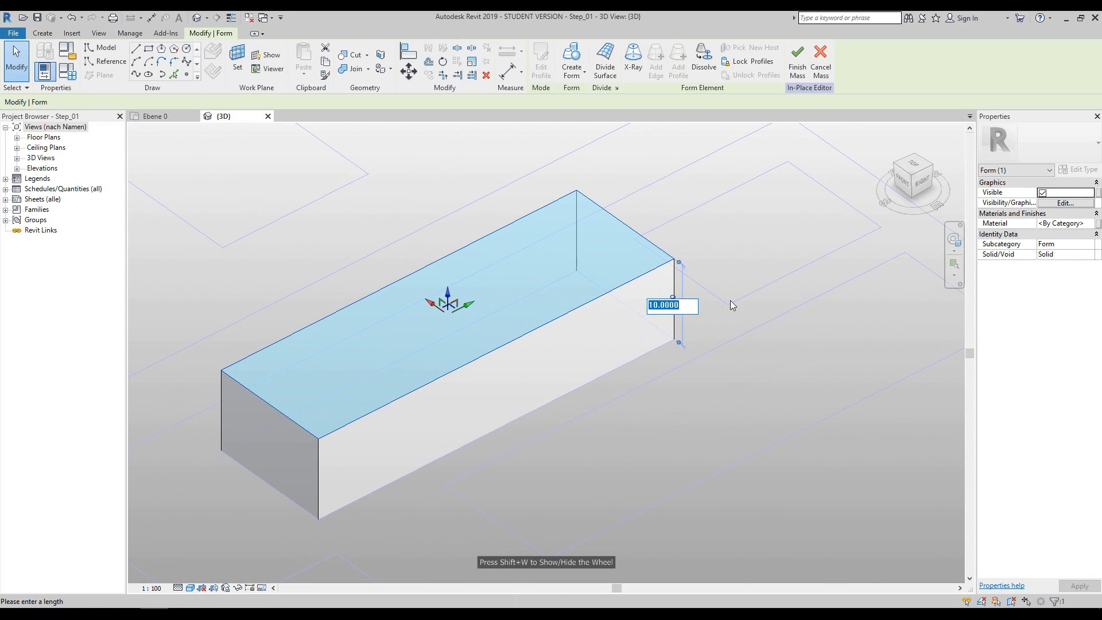
pyautogui.write('15')
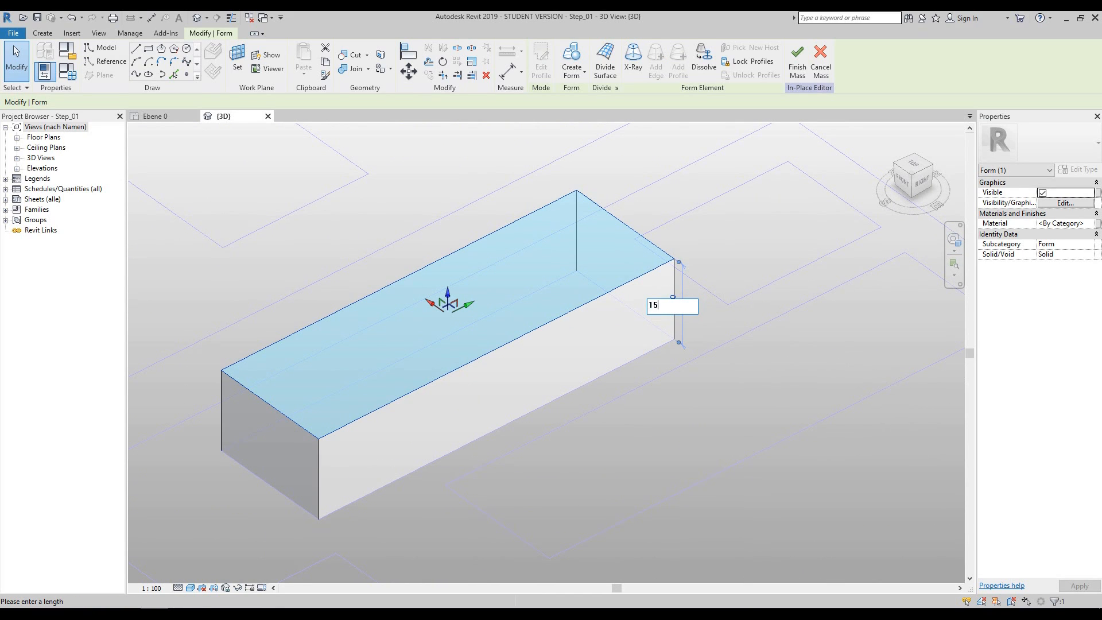
pyautogui.press('Return')
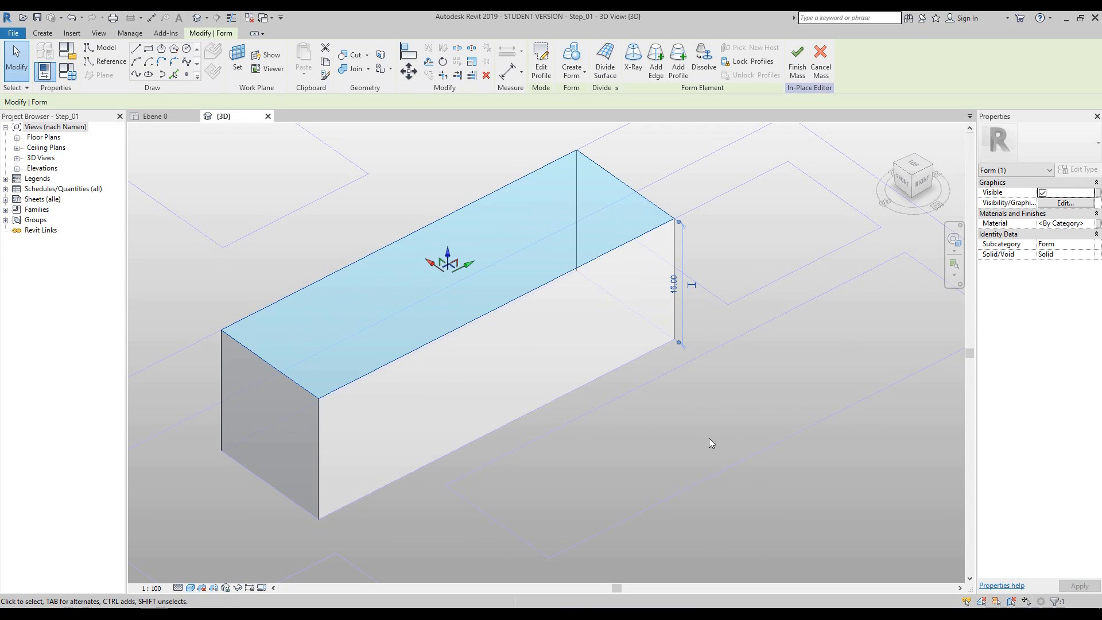
# Shift the form's top face horizontally along its long direction toward the front, so that the block leans
pyautogui.scroll(-2, 692, 411)
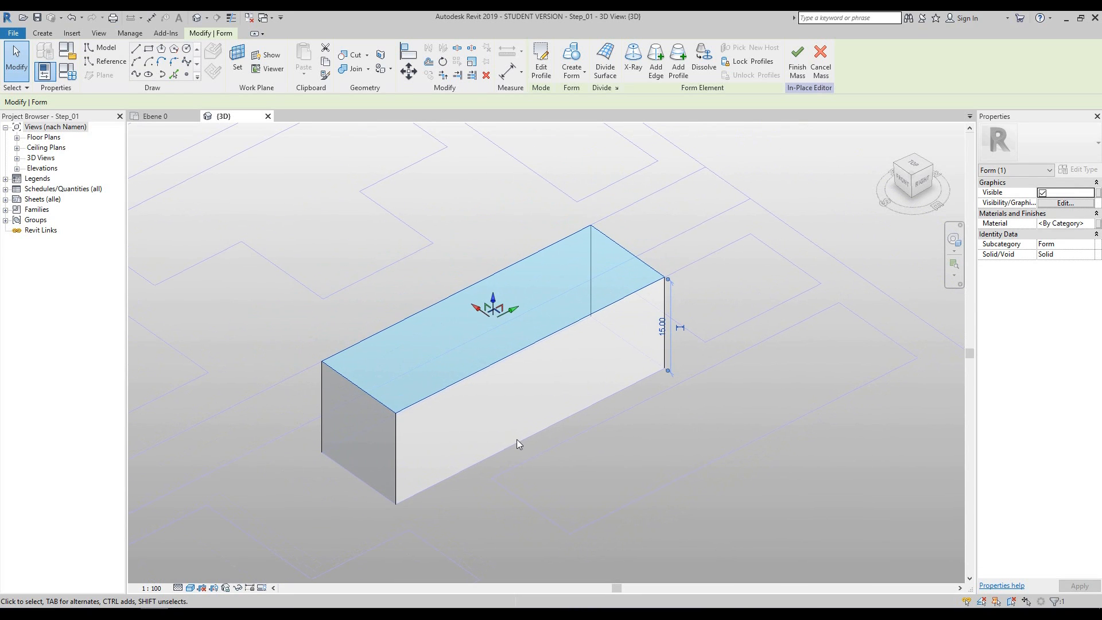
pyautogui.scroll(1, 519, 380)
pyautogui.click(559, 319)
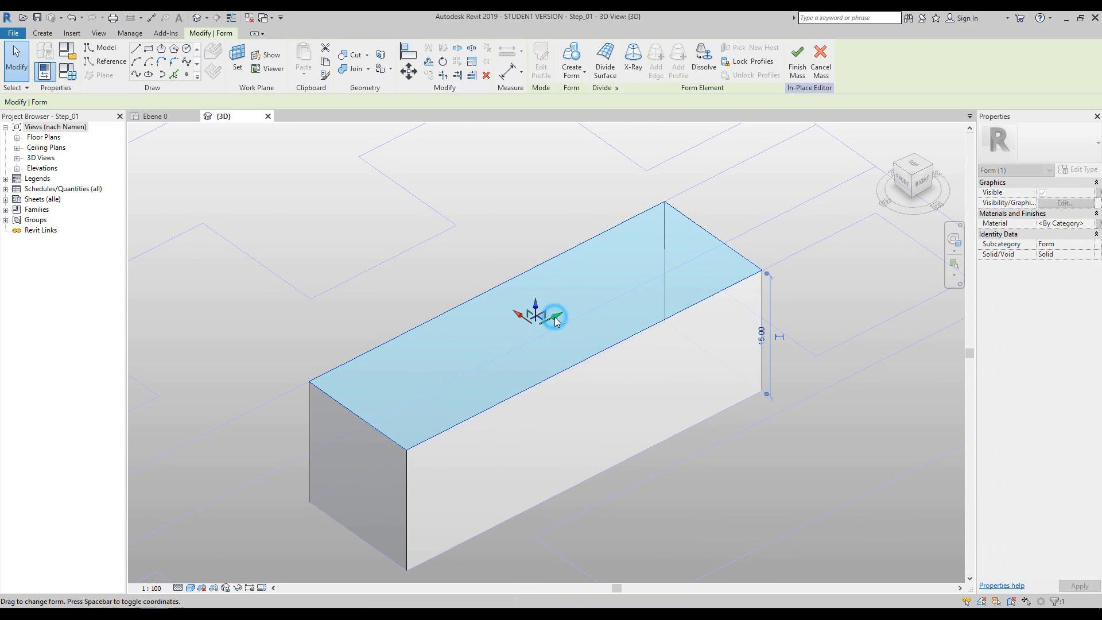
pyautogui.moveTo(555, 320); pyautogui.dragTo(472, 362)
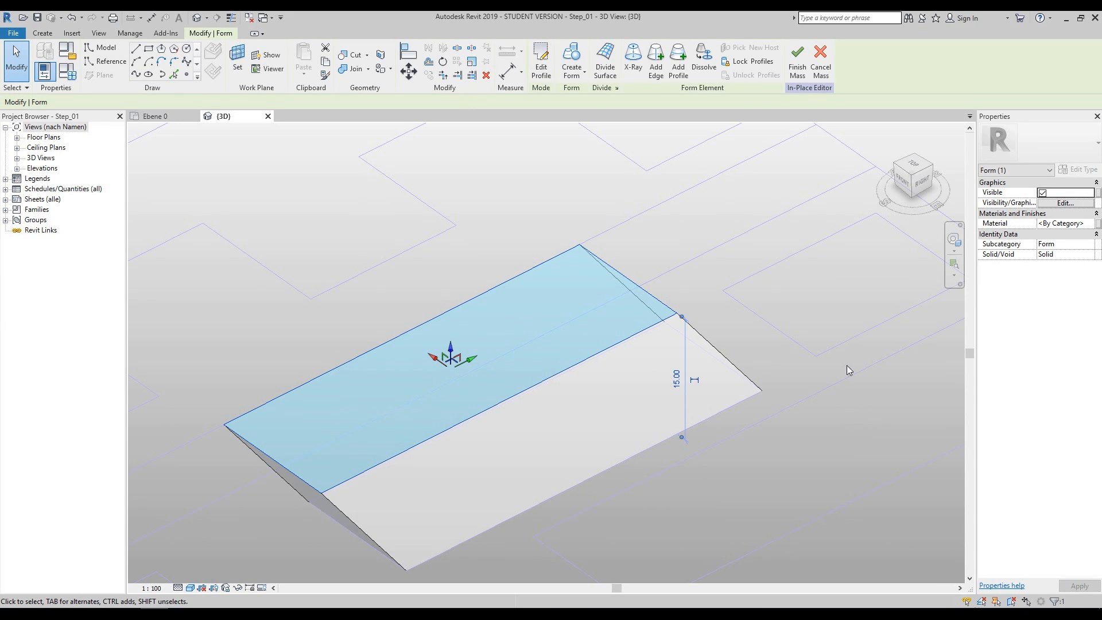
pyautogui.click(802, 299)
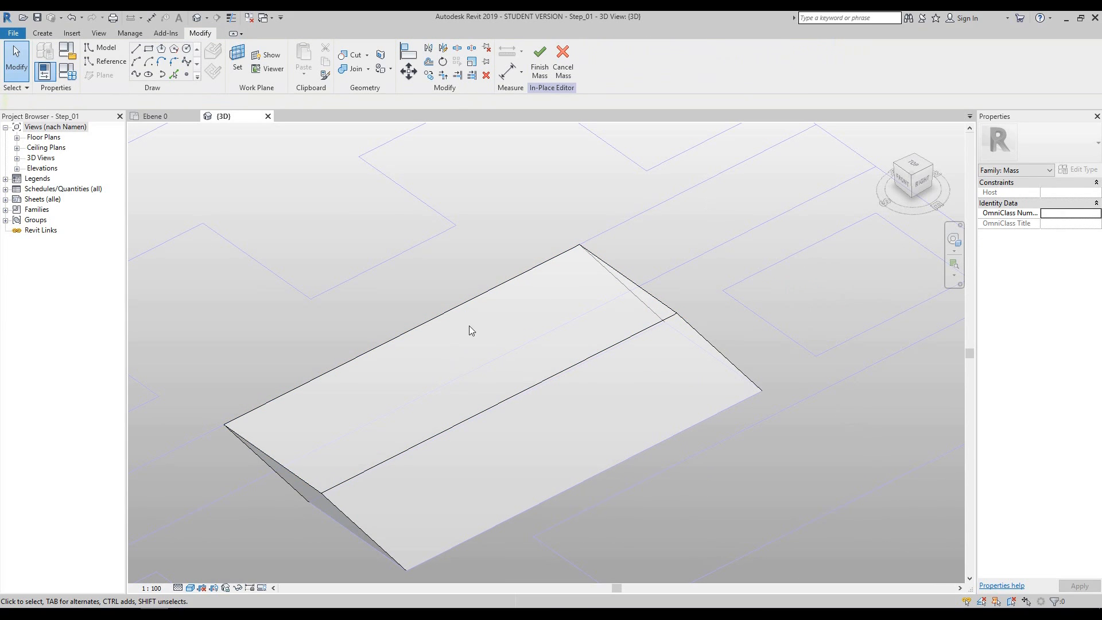
# Move the form's front top edge back along the long direction to shorten the top face, fine-tuning it in the Right view
pyautogui.click(290, 472)
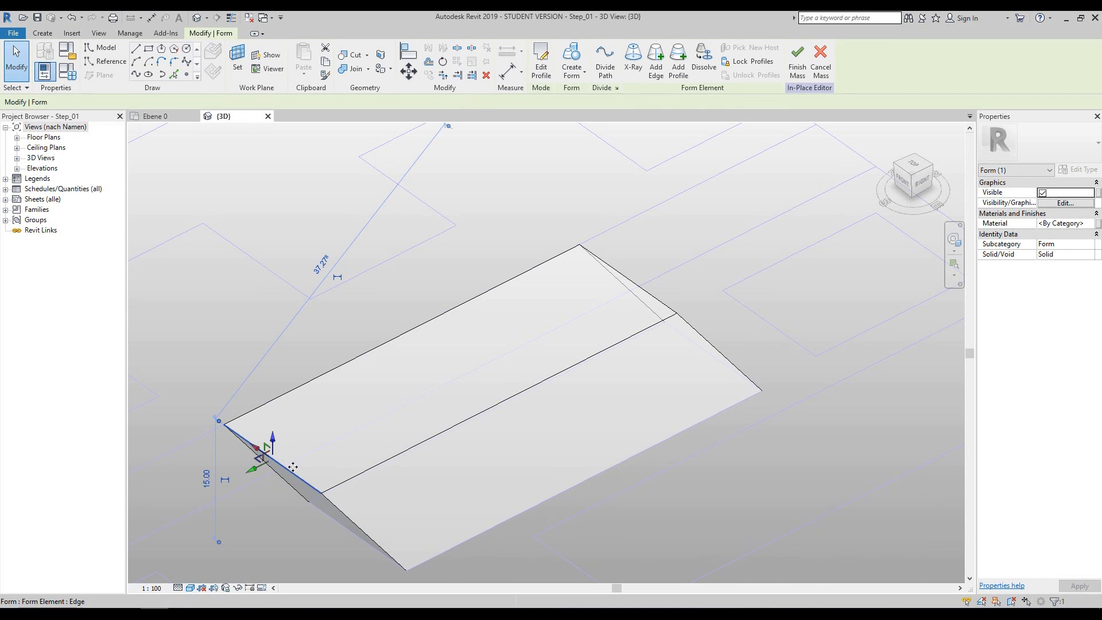
pyautogui.moveTo(257, 475); pyautogui.dragTo(391, 466)
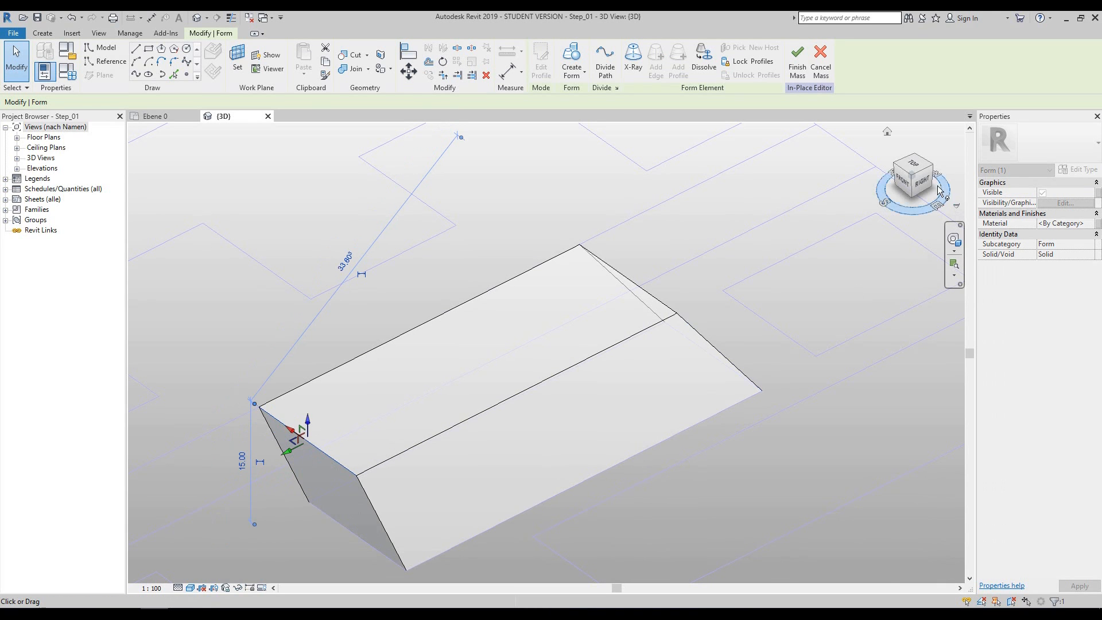
pyautogui.click(921, 182)
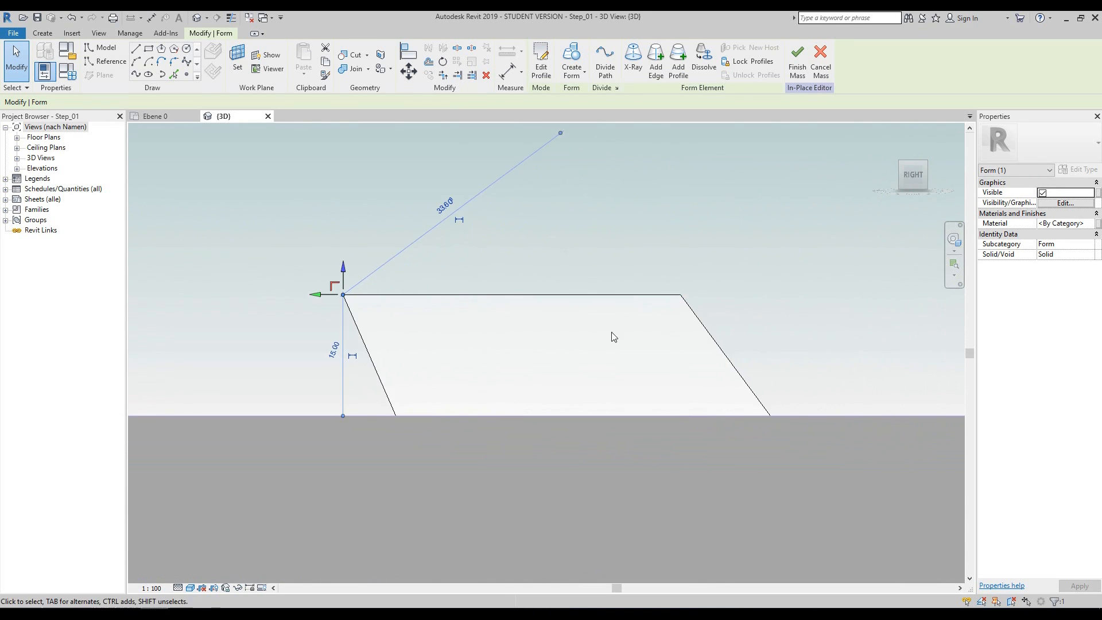
pyautogui.moveTo(305, 301); pyautogui.dragTo(317, 299)
pyautogui.moveTo(597, 233); pyautogui.dragTo(619, 262, button='middle')
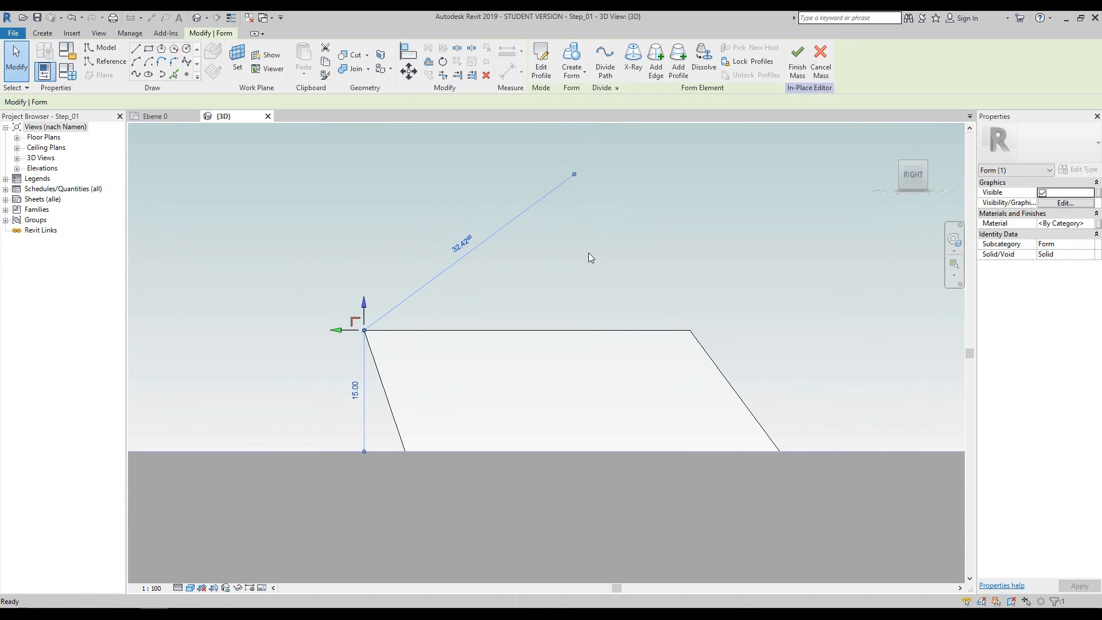
pyautogui.click(625, 269)
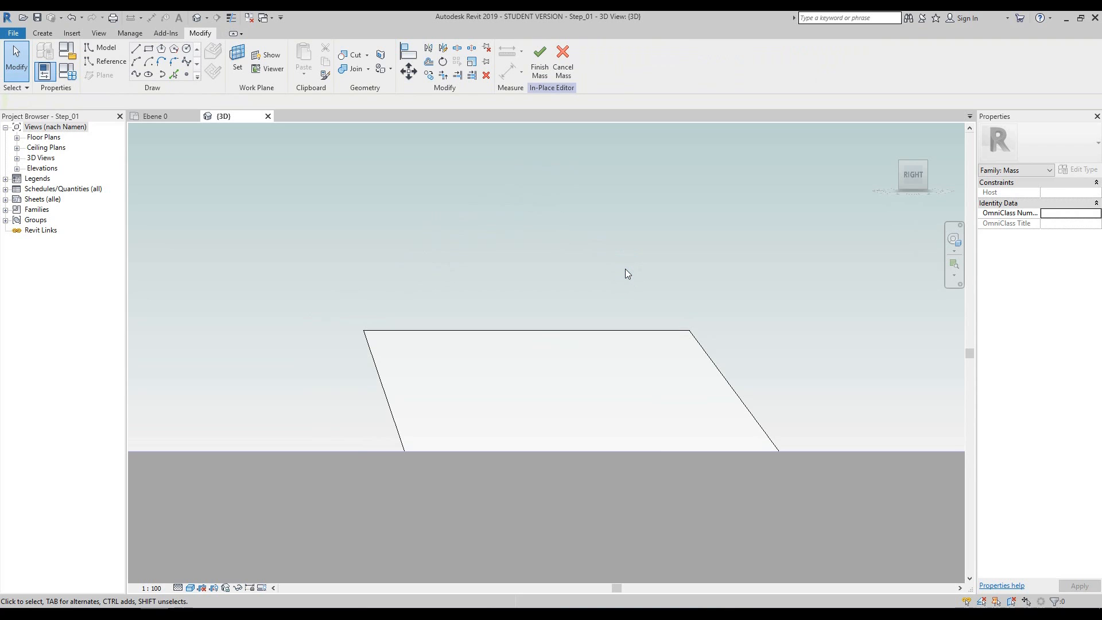
# Create a second solid form on top of the leaning block from its top surface, in an angled 3D view
pyautogui.click(954, 240)
pyautogui.moveTo(693, 248); pyautogui.dragTo(742, 271)
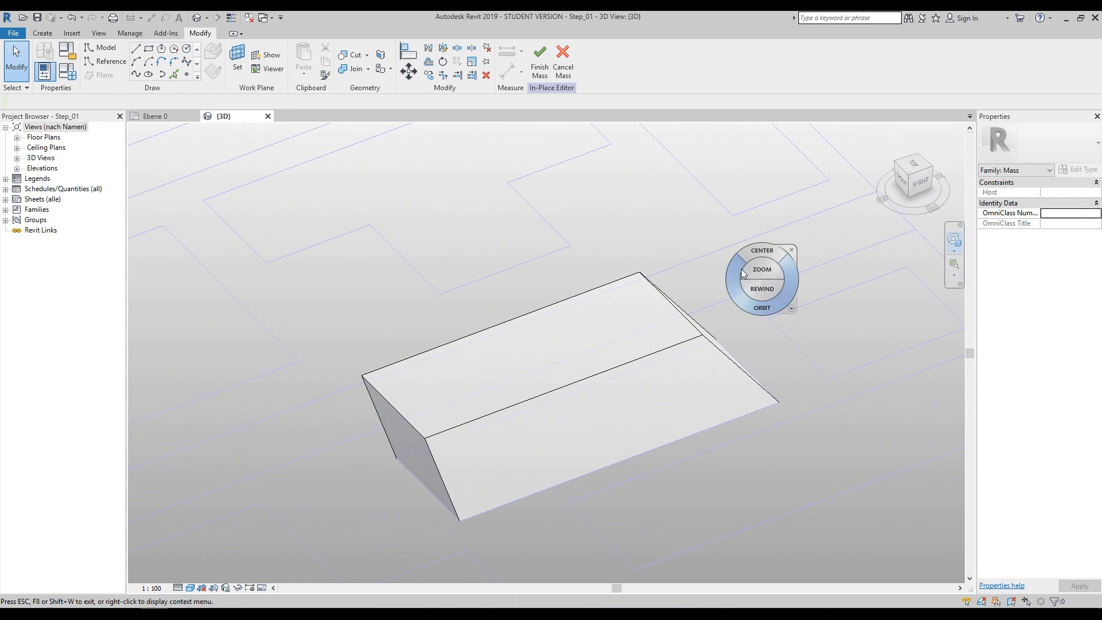
pyautogui.click(793, 250)
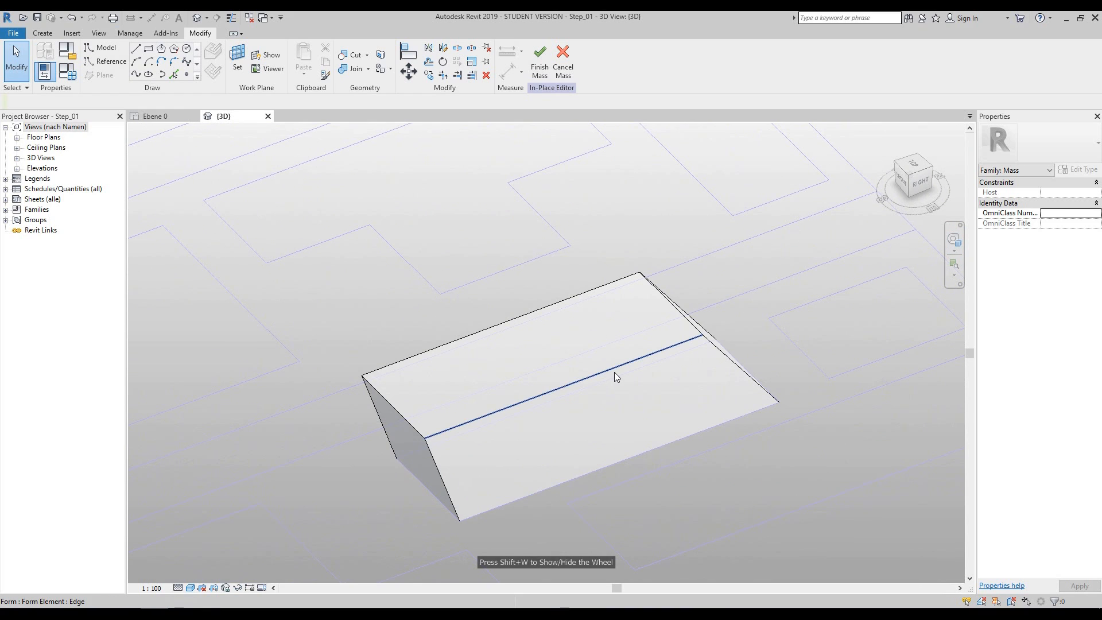
pyautogui.press('Tab')
pyautogui.press('Tab')
pyautogui.press('Tab')
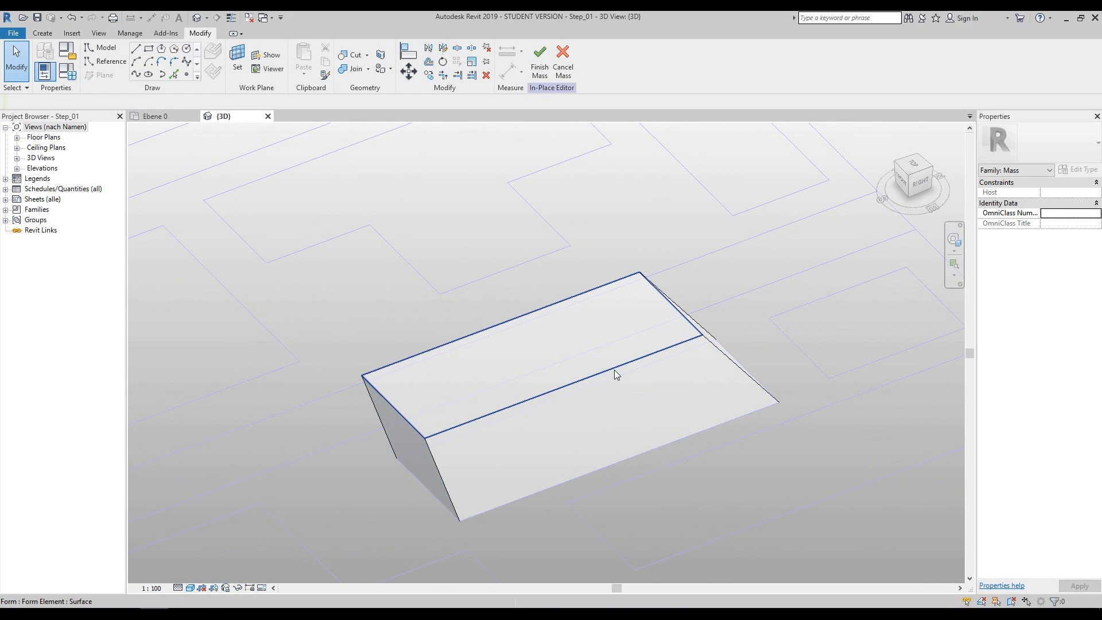
pyautogui.click(615, 372)
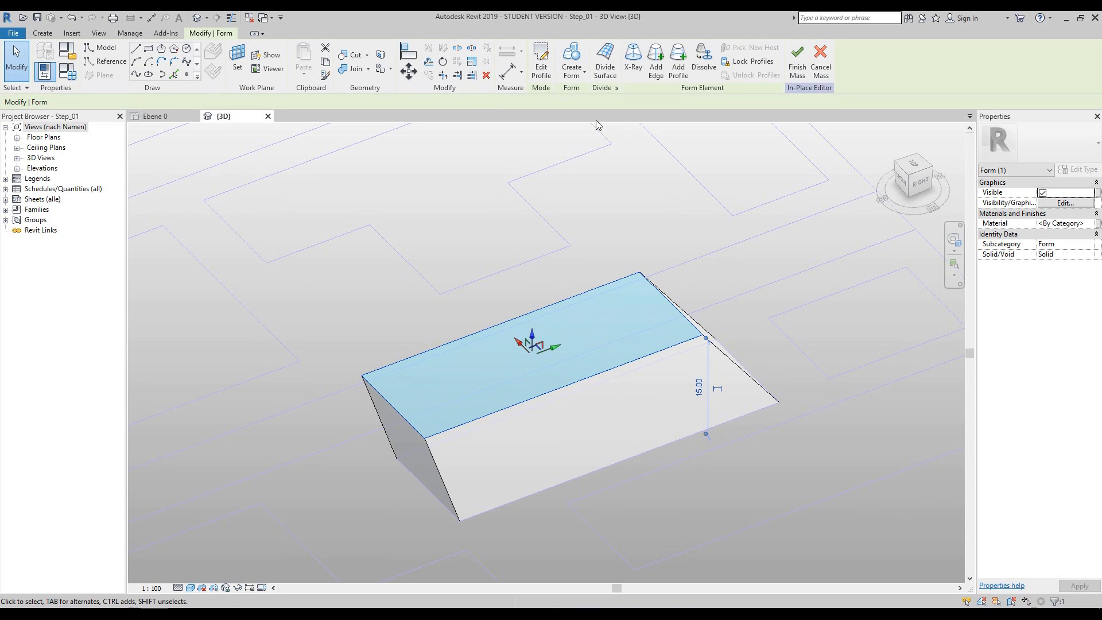
pyautogui.click(576, 77)
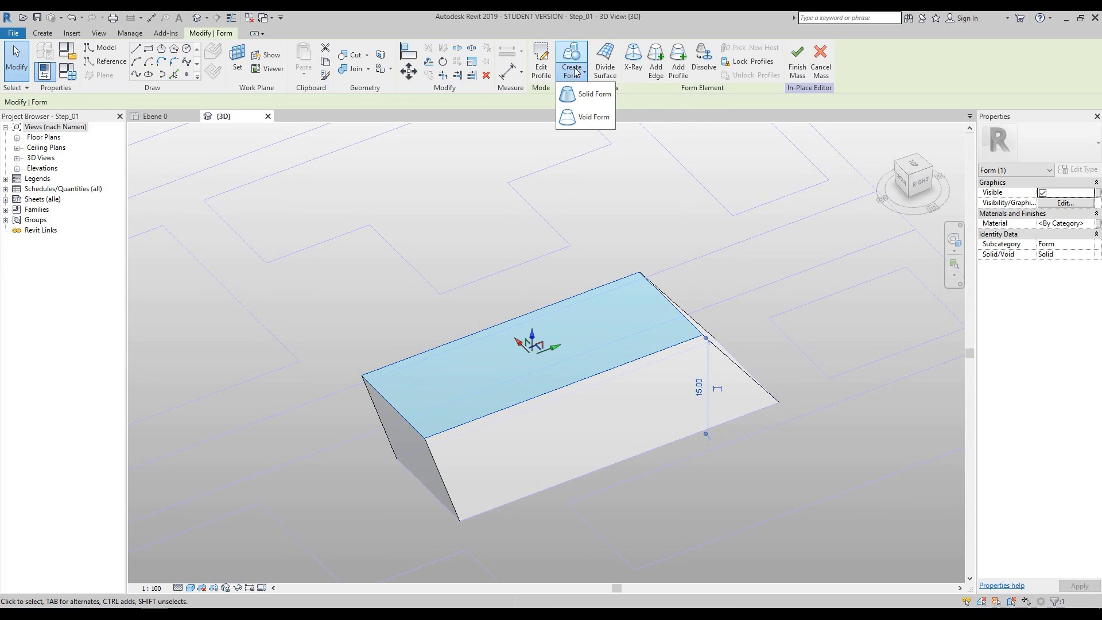
pyautogui.click(590, 94)
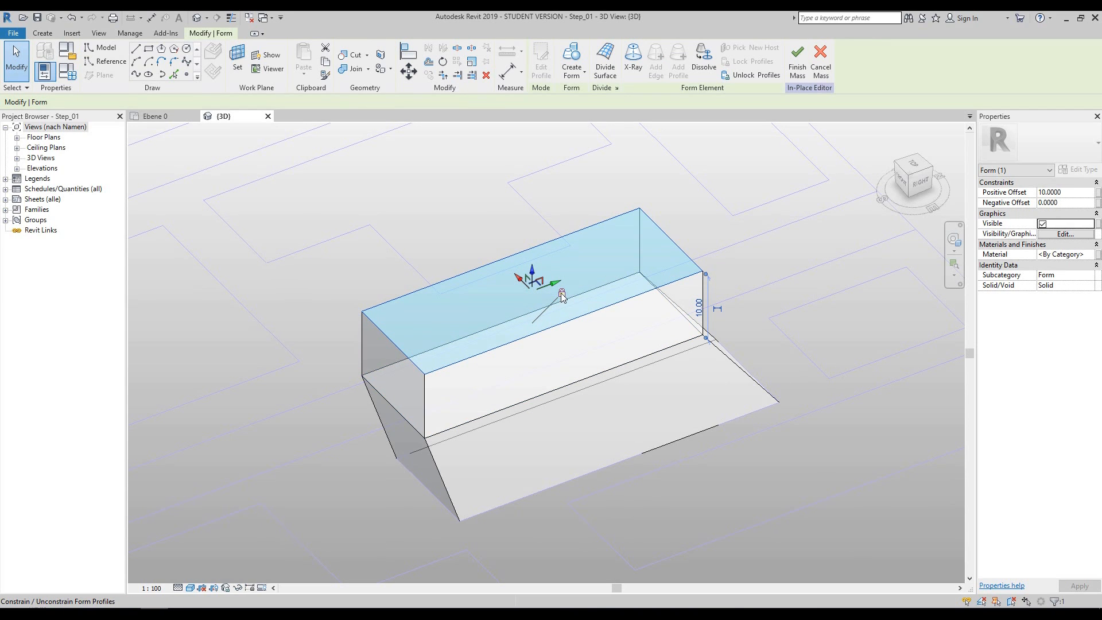
pyautogui.click(955, 241)
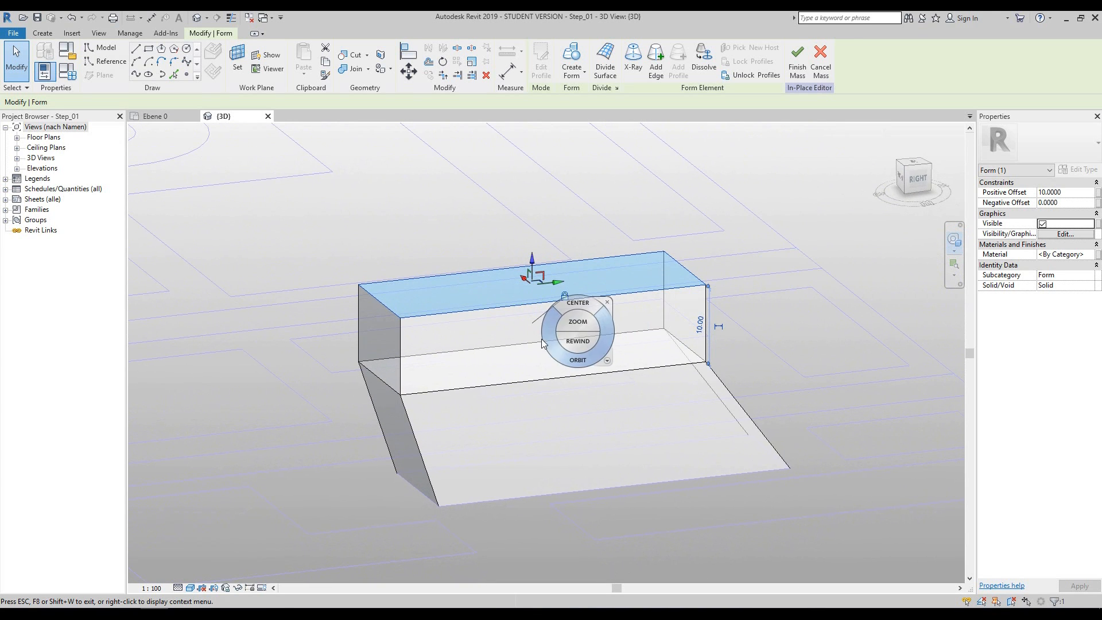
pyautogui.click(608, 302)
pyautogui.scroll(2, 543, 276)
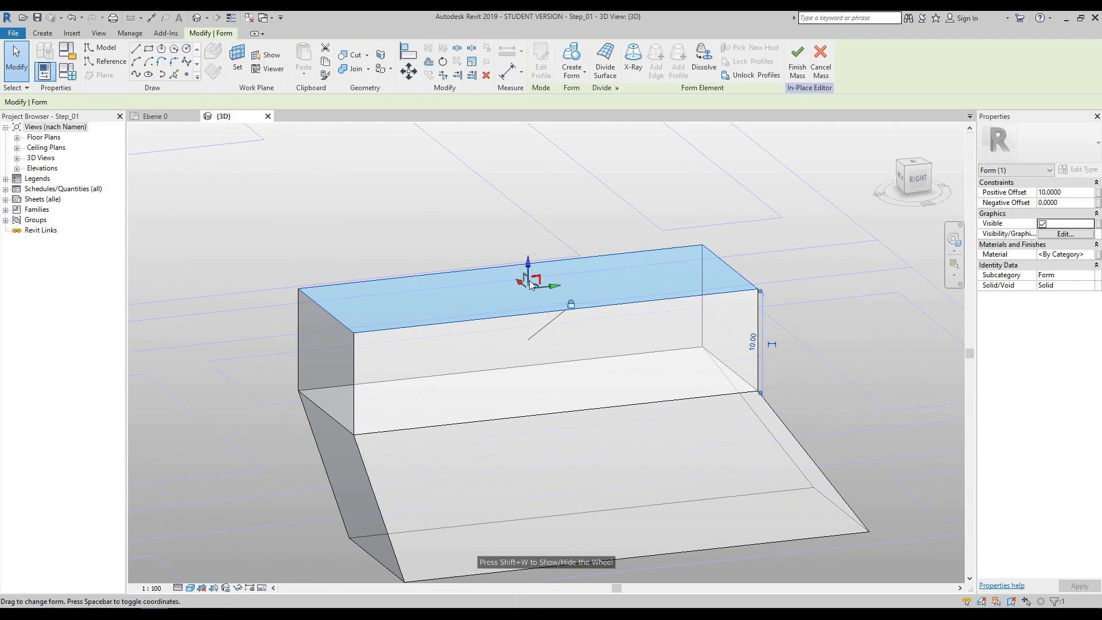
# Raise the upper form's top face to a height of about 30.2 and unlock the form's profiles, working in the Right view
pyautogui.moveTo(529, 266); pyautogui.dragTo(528, 194)
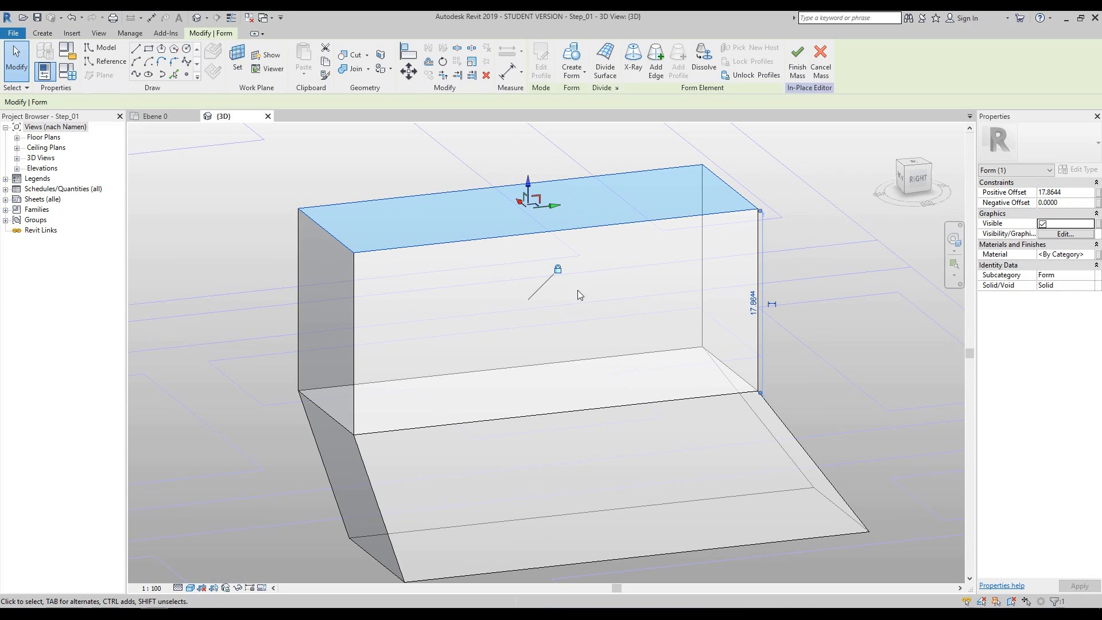
pyautogui.click(558, 270)
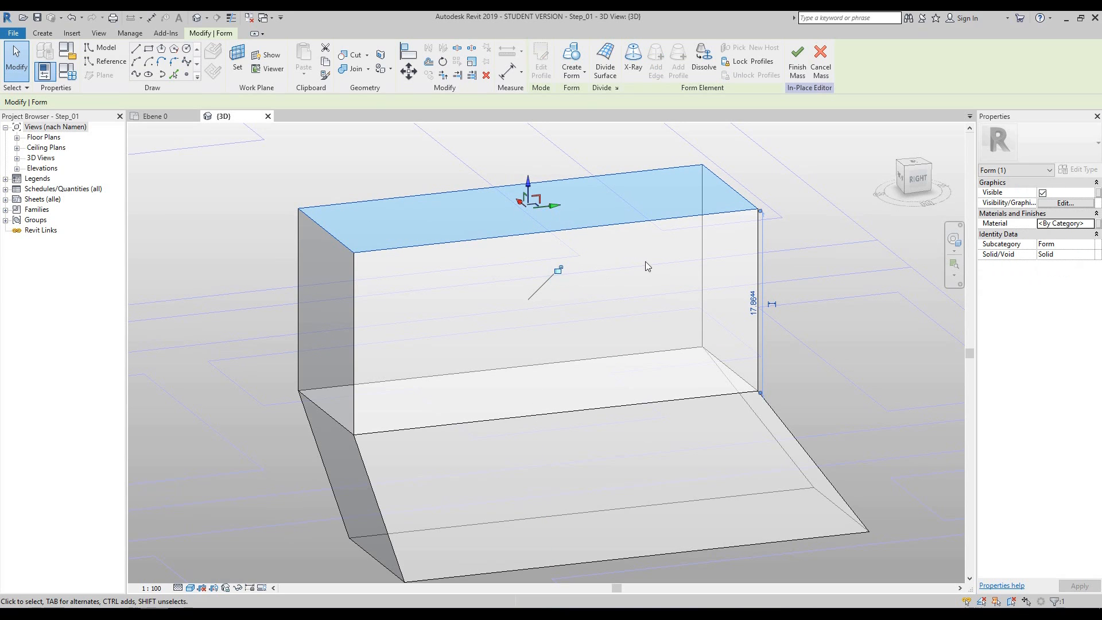
pyautogui.click(917, 179)
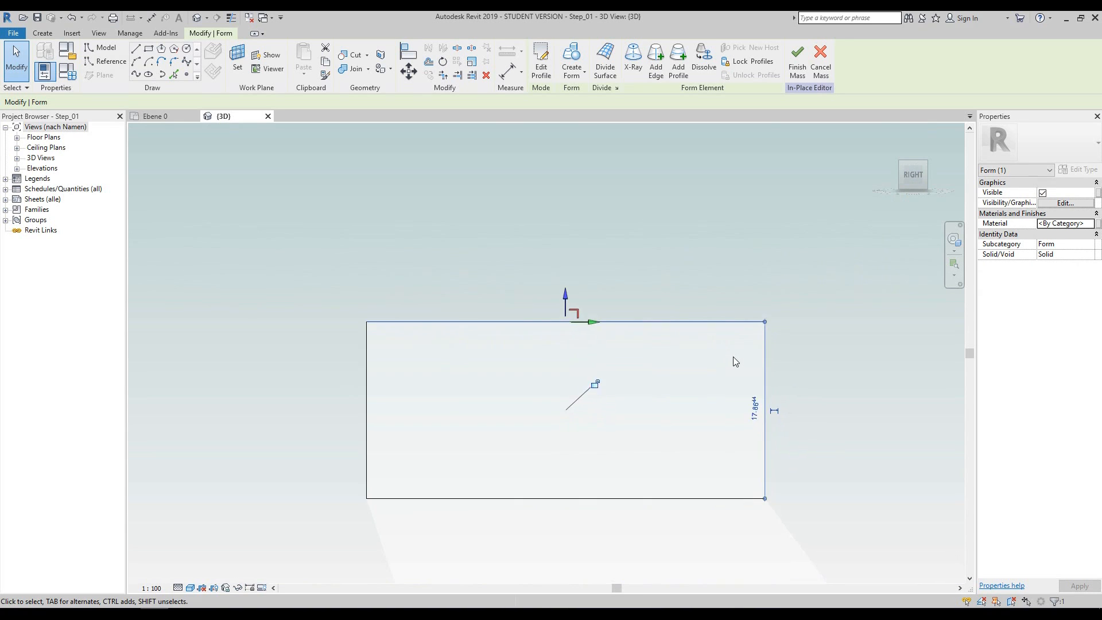
pyautogui.moveTo(544, 313); pyautogui.dragTo(544, 198)
pyautogui.scroll(-1, 544, 199)
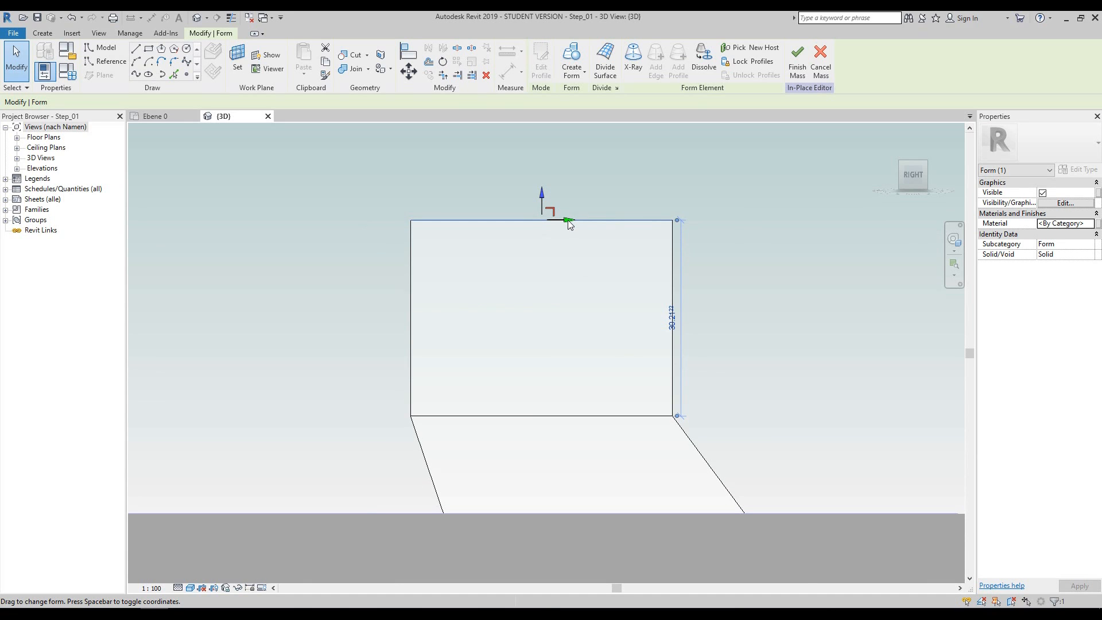
# Shift the upper form's top face horizontally along its long direction so that the block leans opposite to the lower one
pyautogui.moveTo(567, 219); pyautogui.dragTo(667, 228)
pyautogui.click(954, 239)
pyautogui.moveTo(840, 276); pyautogui.dragTo(807, 321)
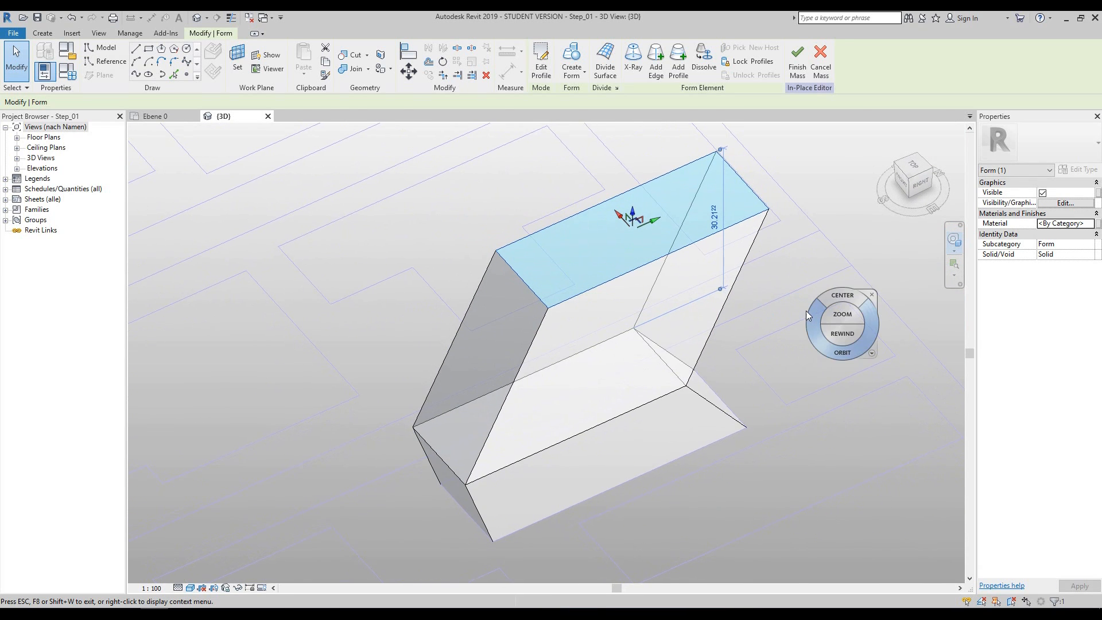
pyautogui.click(871, 294)
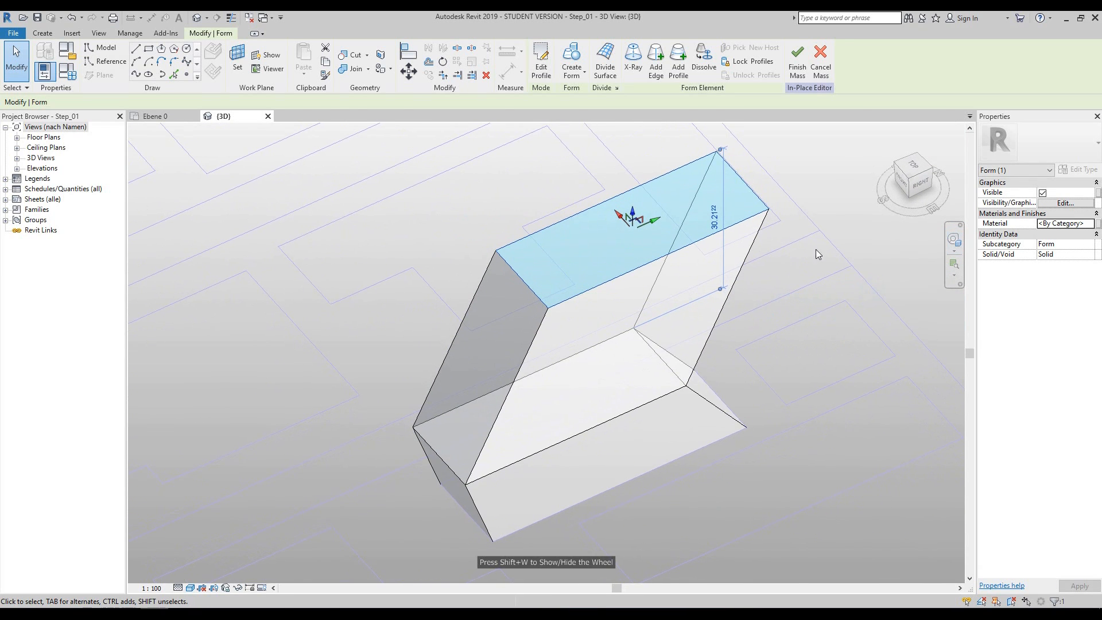
pyautogui.click(845, 238)
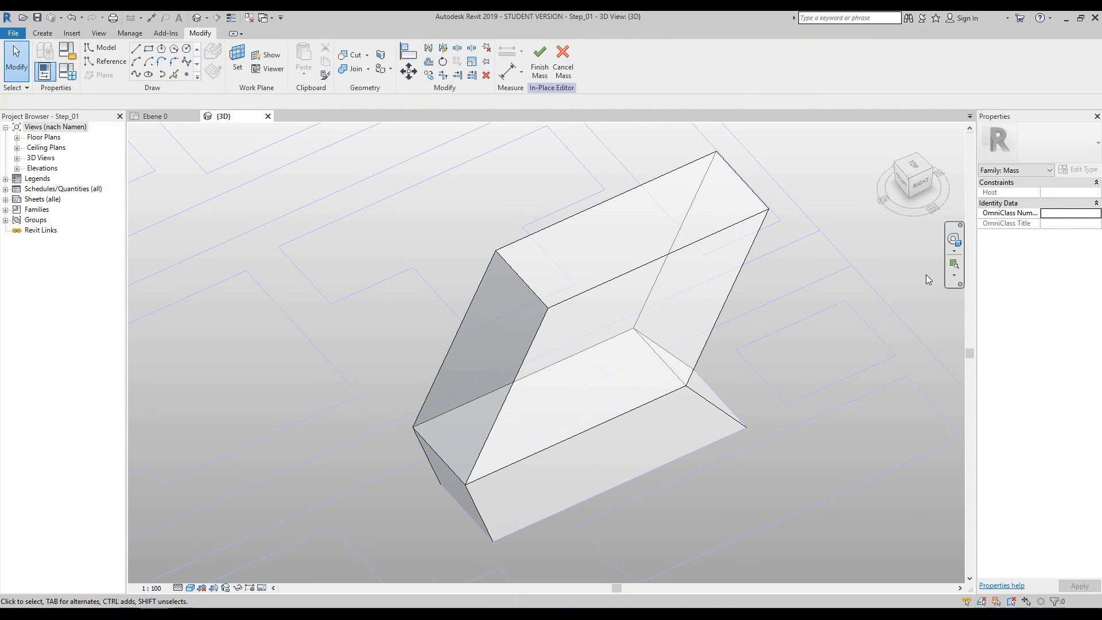
# Examine the two stacked forms in the Right view and at an angle, inspecting the long top edge of the upper form
pyautogui.click(954, 239)
pyautogui.moveTo(913, 287); pyautogui.dragTo(736, 318)
pyautogui.scroll(5, 686, 336)
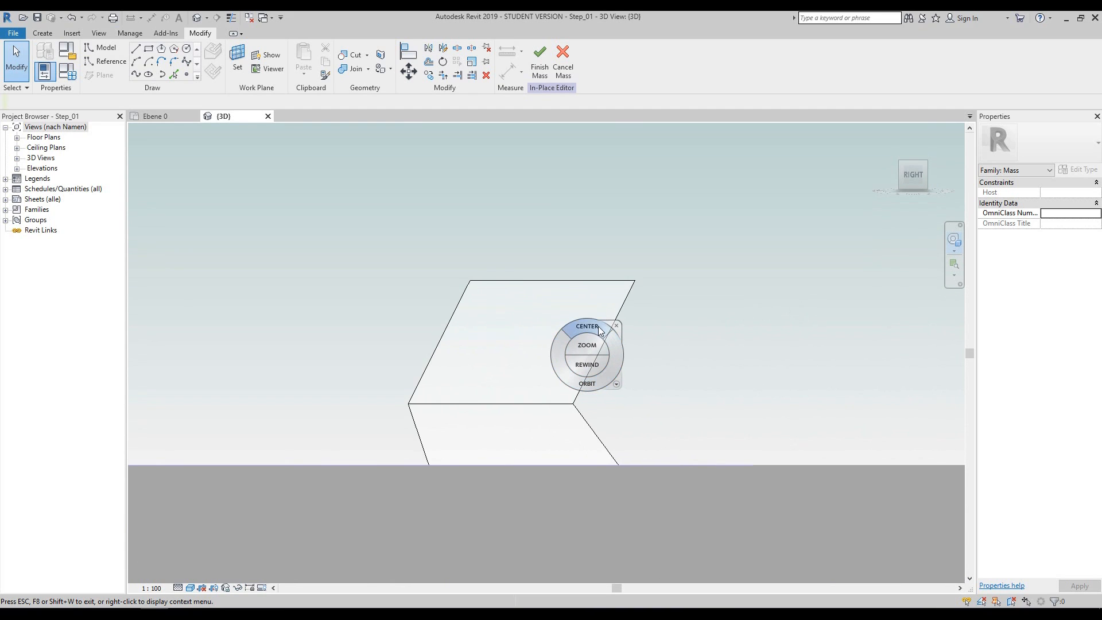
pyautogui.click(615, 325)
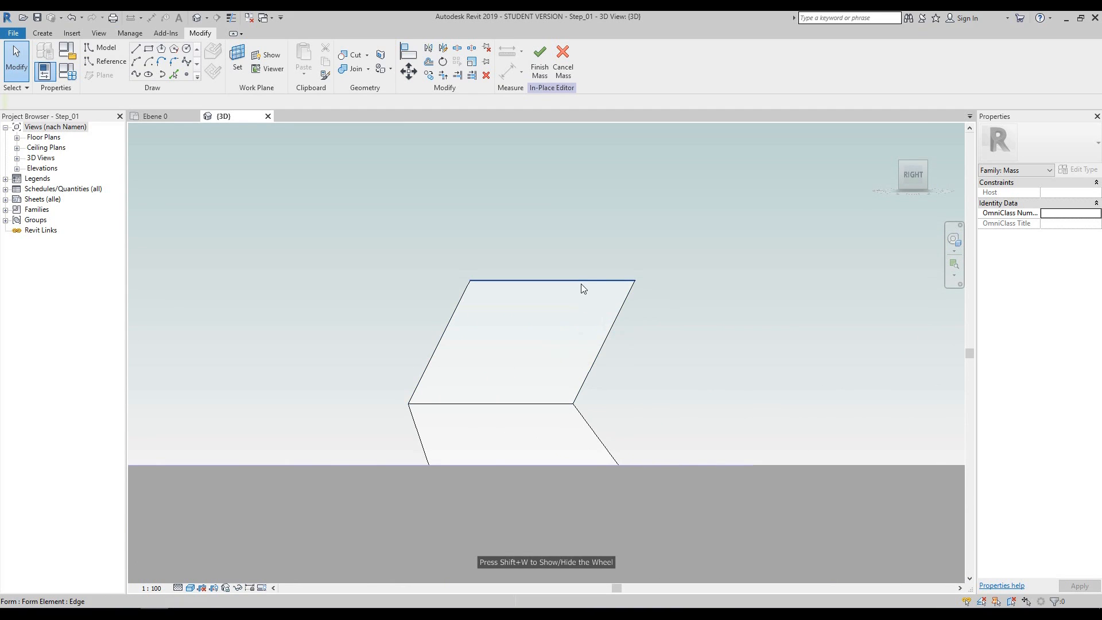
pyautogui.click(581, 281)
pyautogui.click(954, 239)
pyautogui.moveTo(814, 276); pyautogui.dragTo(850, 294)
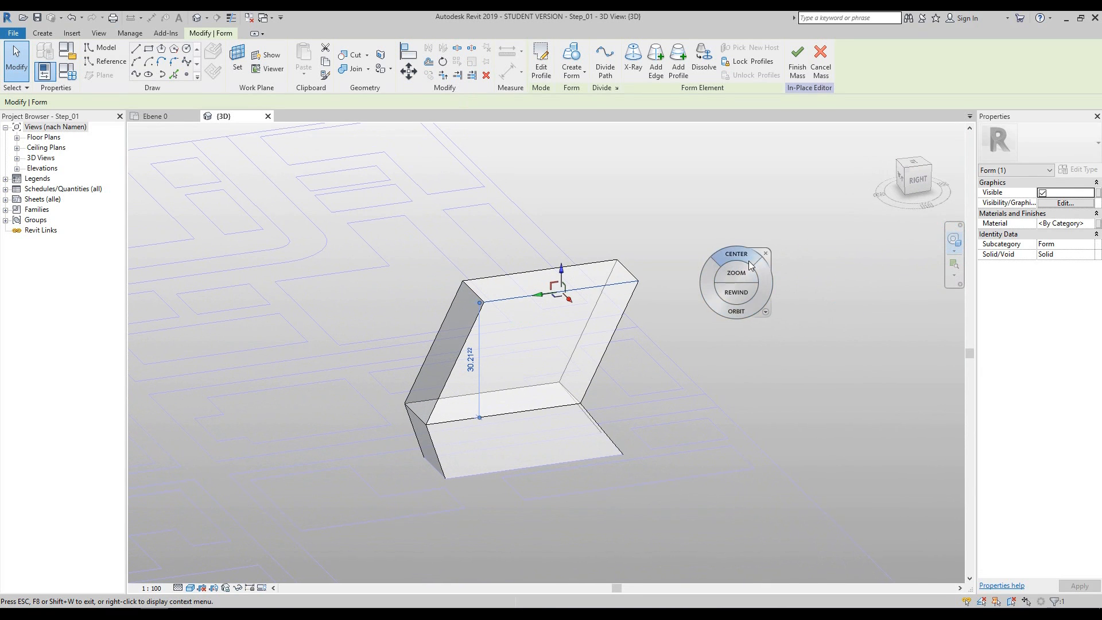
pyautogui.click(768, 250)
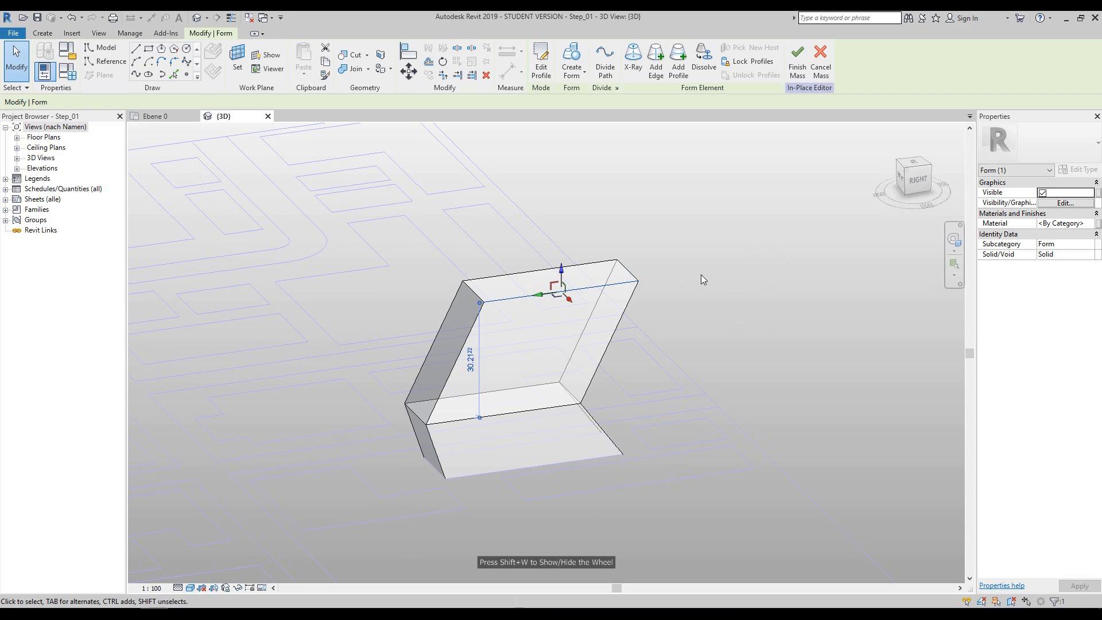
pyautogui.click(702, 276)
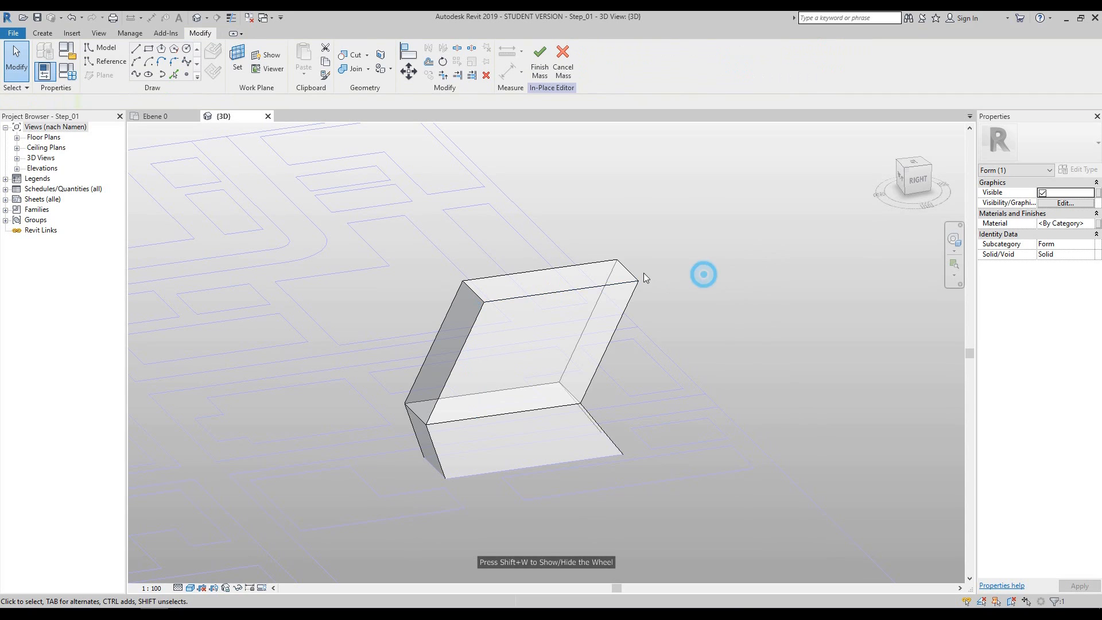
# Set the height of the upper form's top face to 60
pyautogui.click(596, 267)
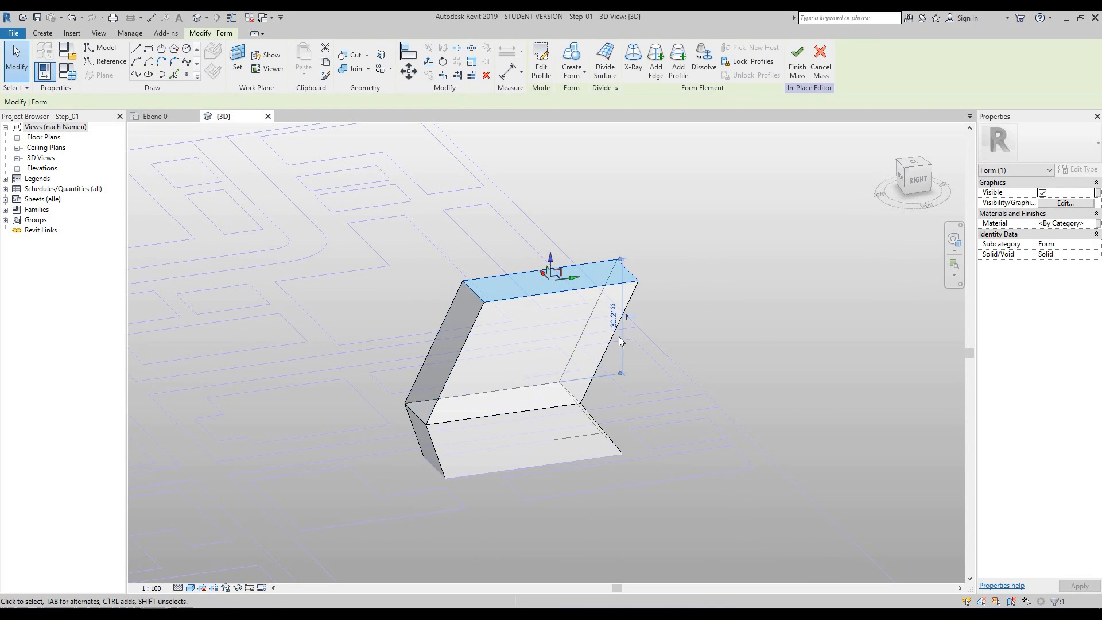
pyautogui.click(613, 325)
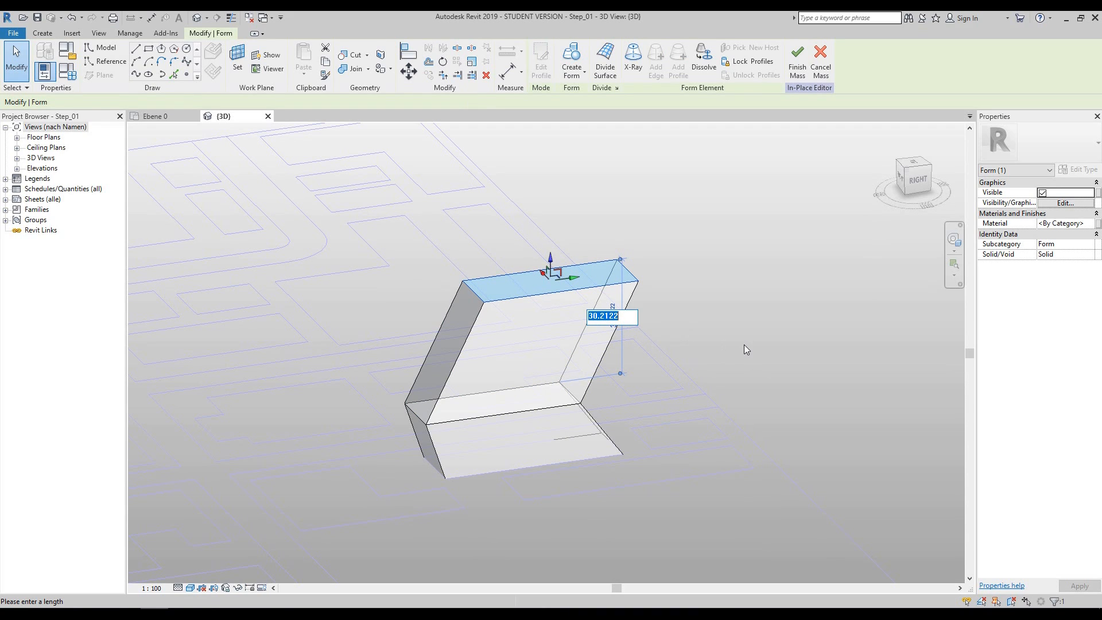
pyautogui.write('60')
pyautogui.press('Return')
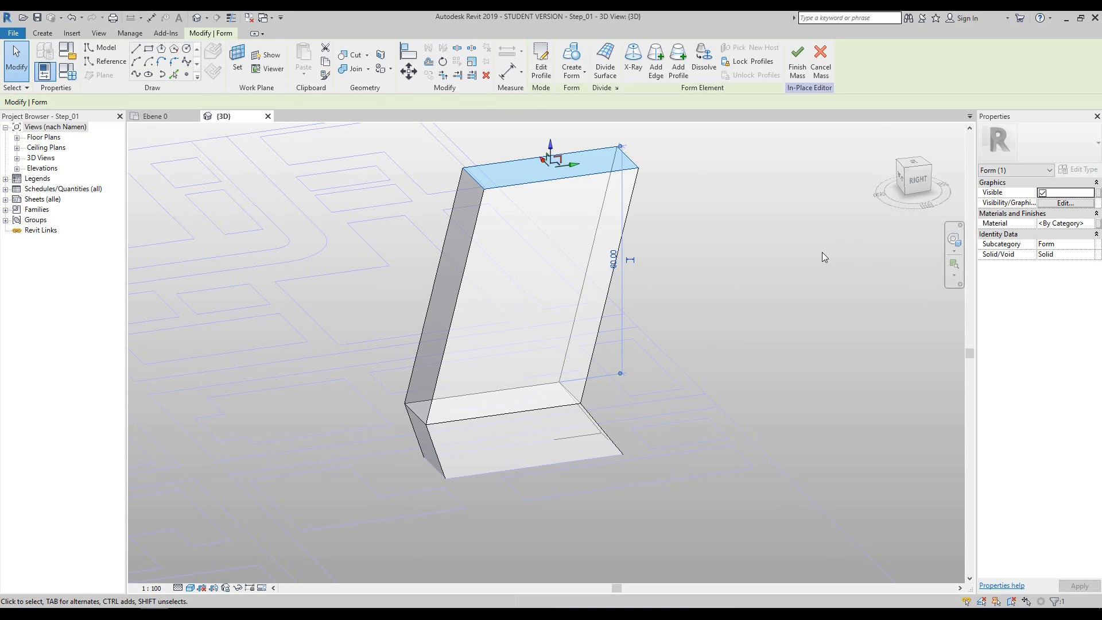
pyautogui.press('Escape')
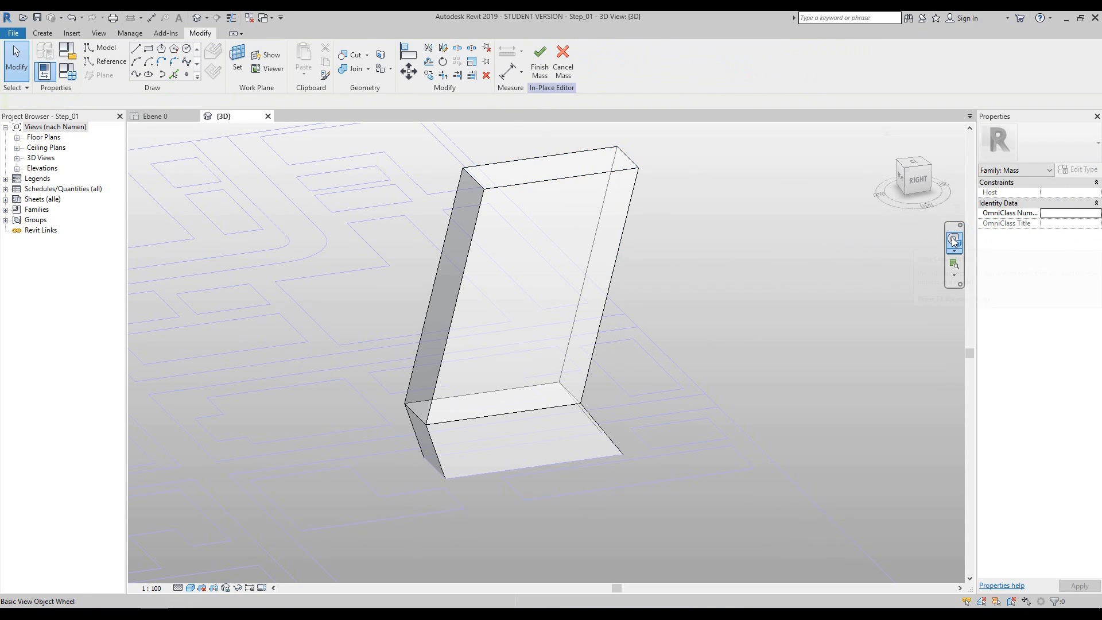
# Try moving one short edge of the upper form's top face inward to shorten the face to about 27.6
pyautogui.click(954, 241)
pyautogui.moveTo(771, 228); pyautogui.dragTo(792, 295)
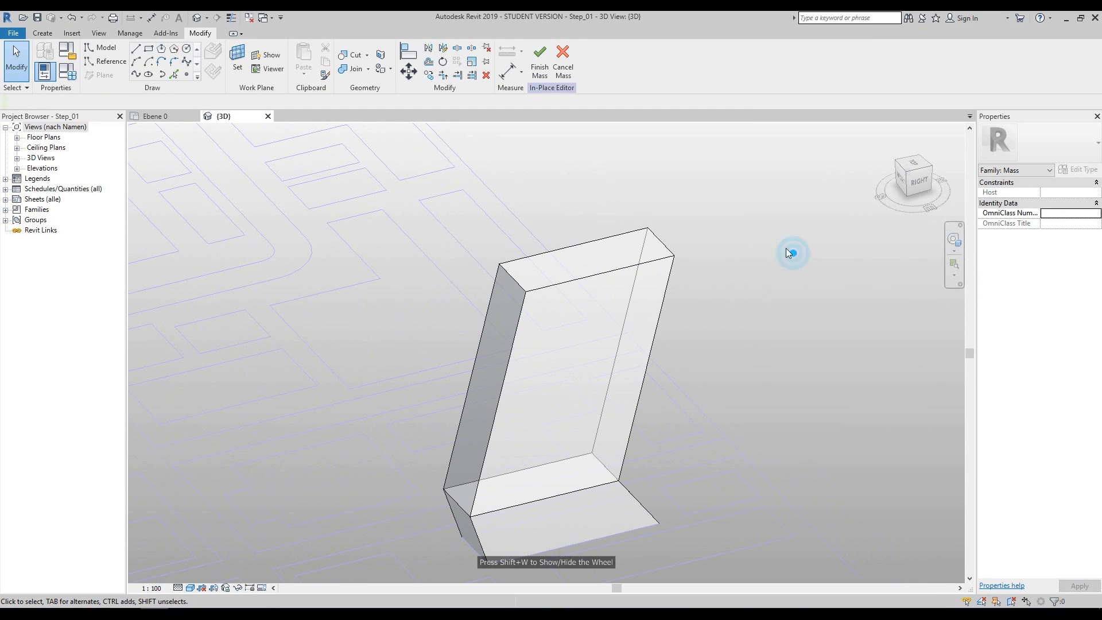
pyautogui.click(516, 279)
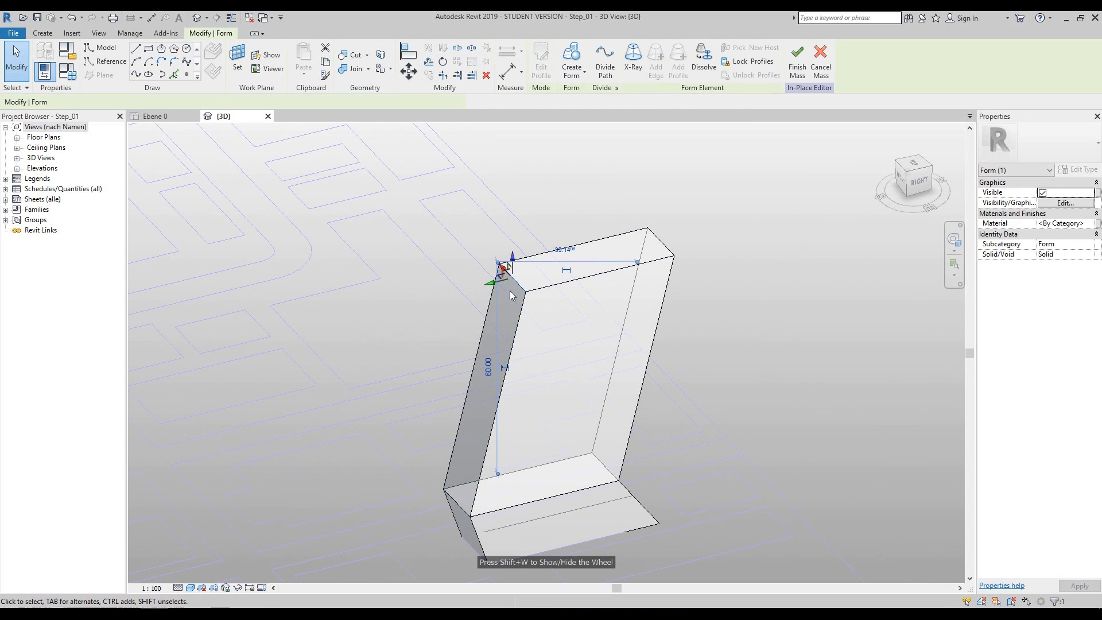
pyautogui.moveTo(494, 289); pyautogui.dragTo(538, 274)
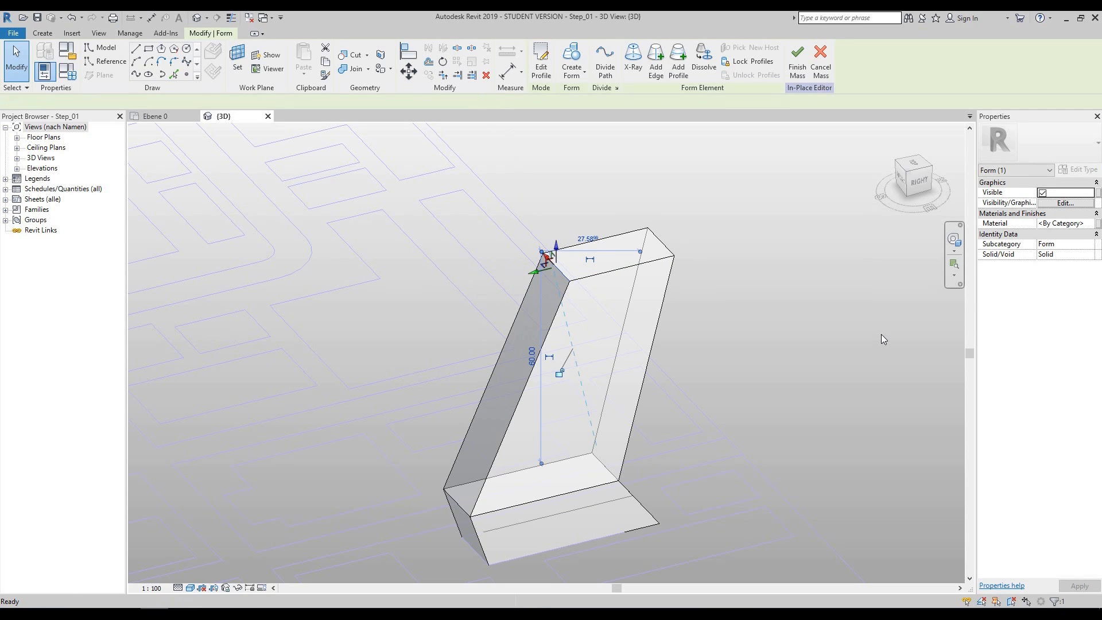
pyautogui.click(882, 337)
# Scale down the upper form's top face graphically from one corner, using its long edge as the reference length
pyautogui.click(632, 242)
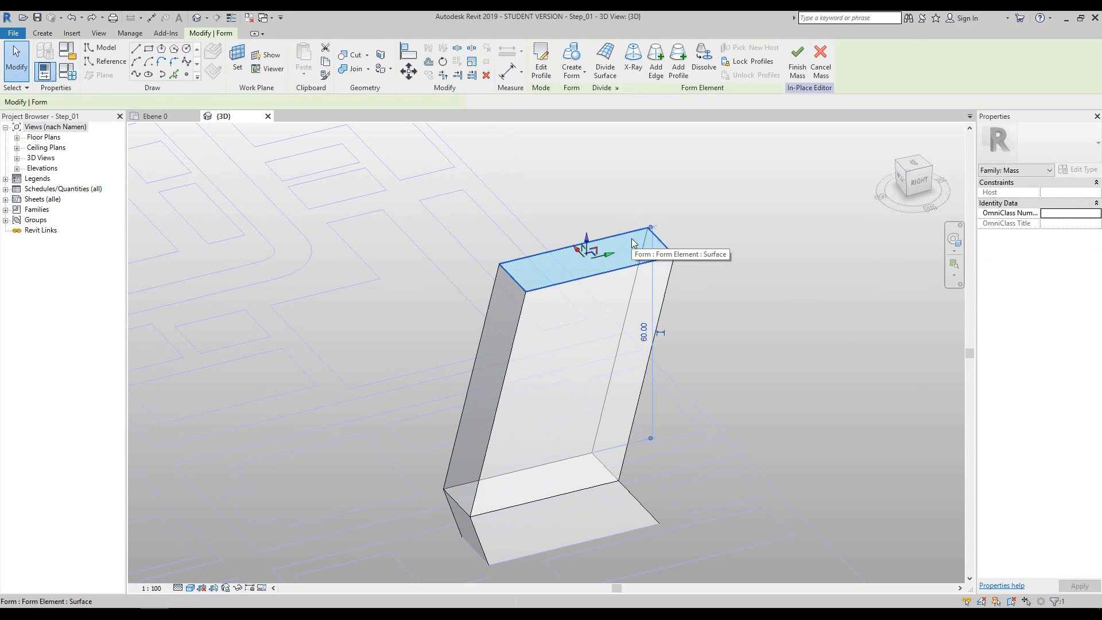
pyautogui.click(955, 239)
pyautogui.moveTo(905, 275); pyautogui.dragTo(743, 280)
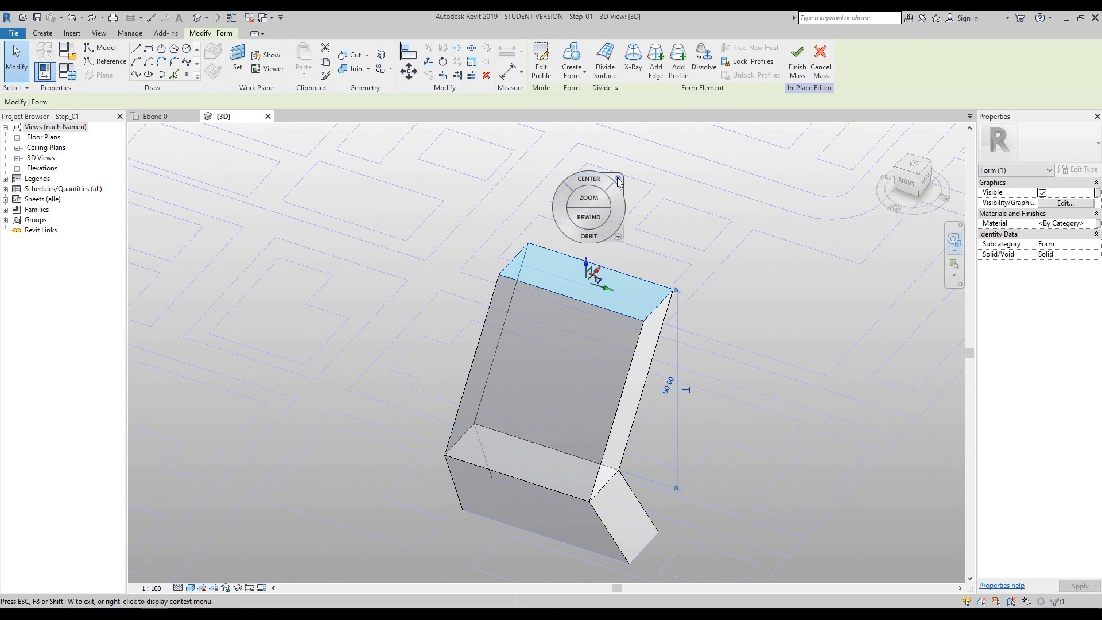
pyautogui.click(619, 180)
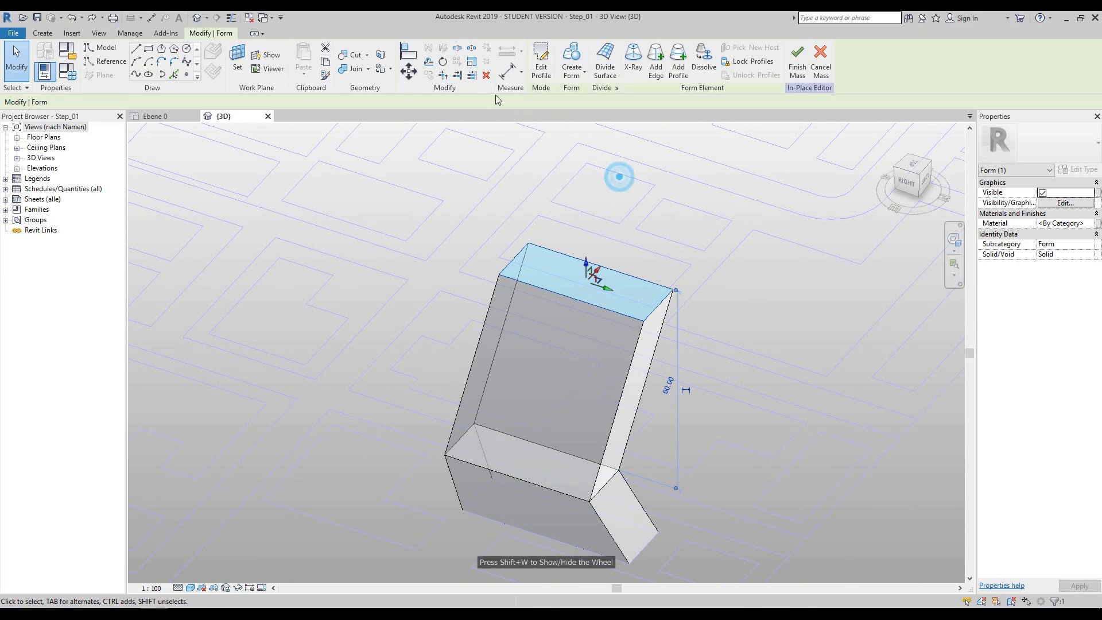
pyautogui.click(470, 62)
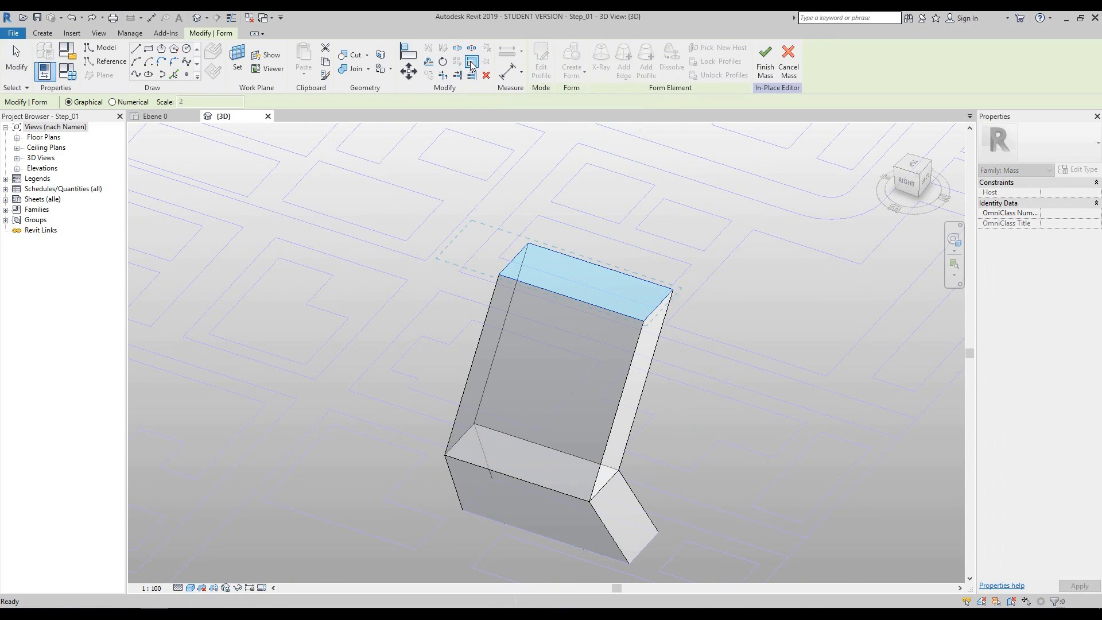
pyautogui.click(673, 291)
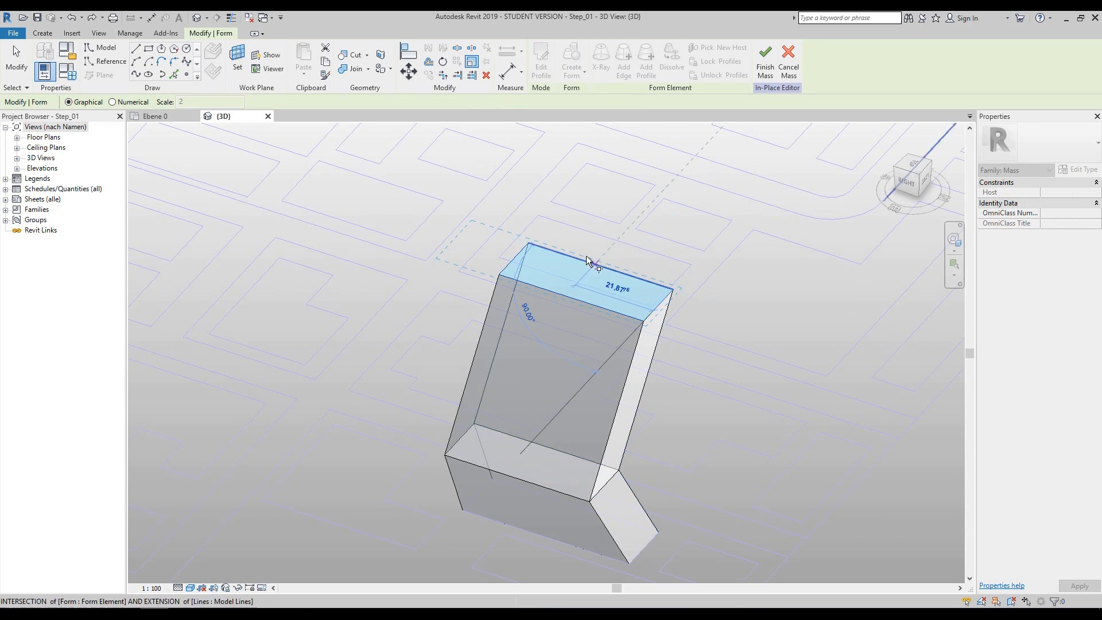
pyautogui.click(529, 241)
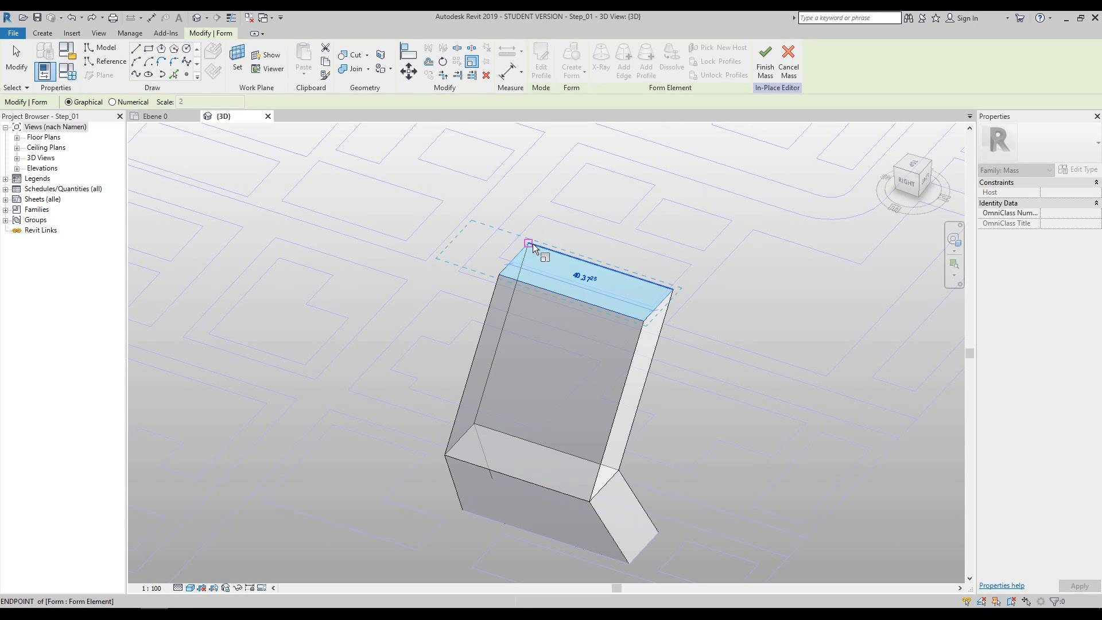
pyautogui.click(580, 270)
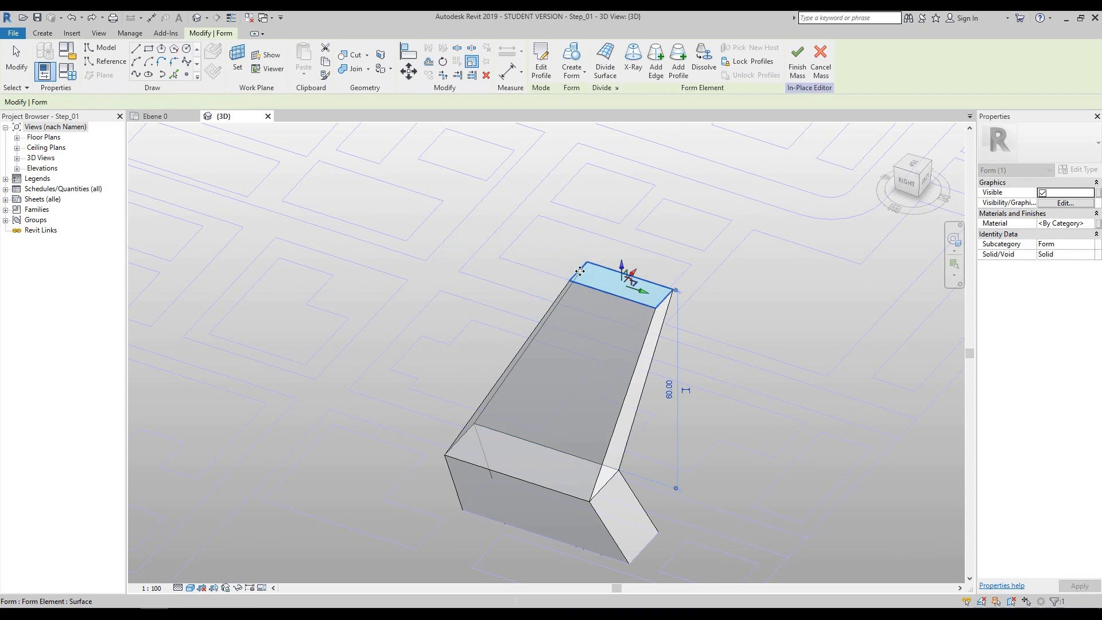
pyautogui.click(953, 242)
pyautogui.moveTo(870, 300); pyautogui.dragTo(813, 321)
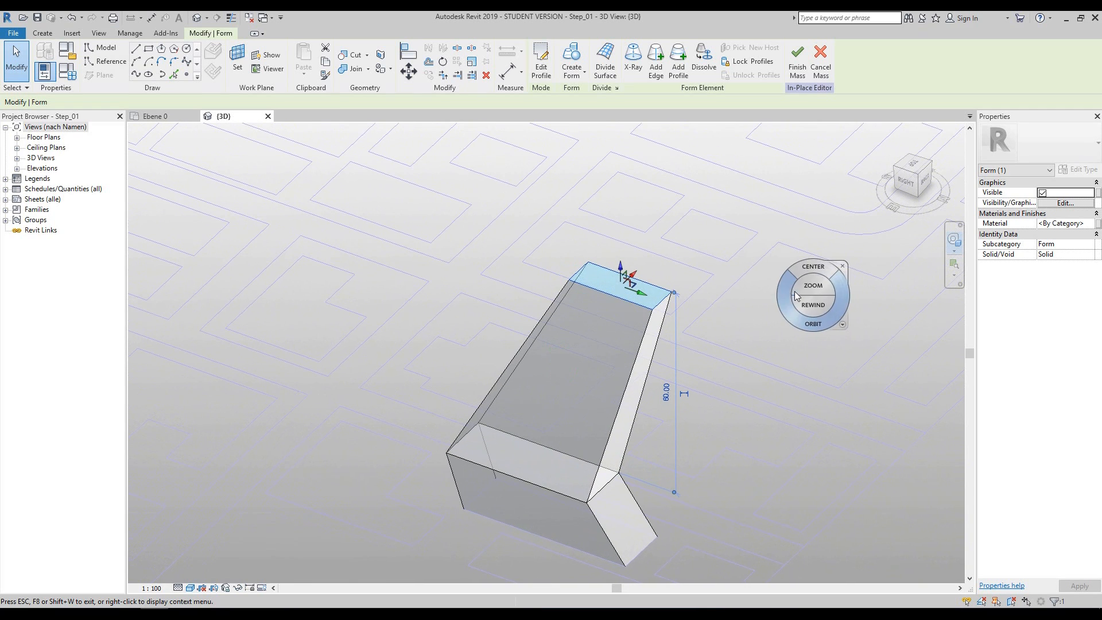
pyautogui.click(842, 267)
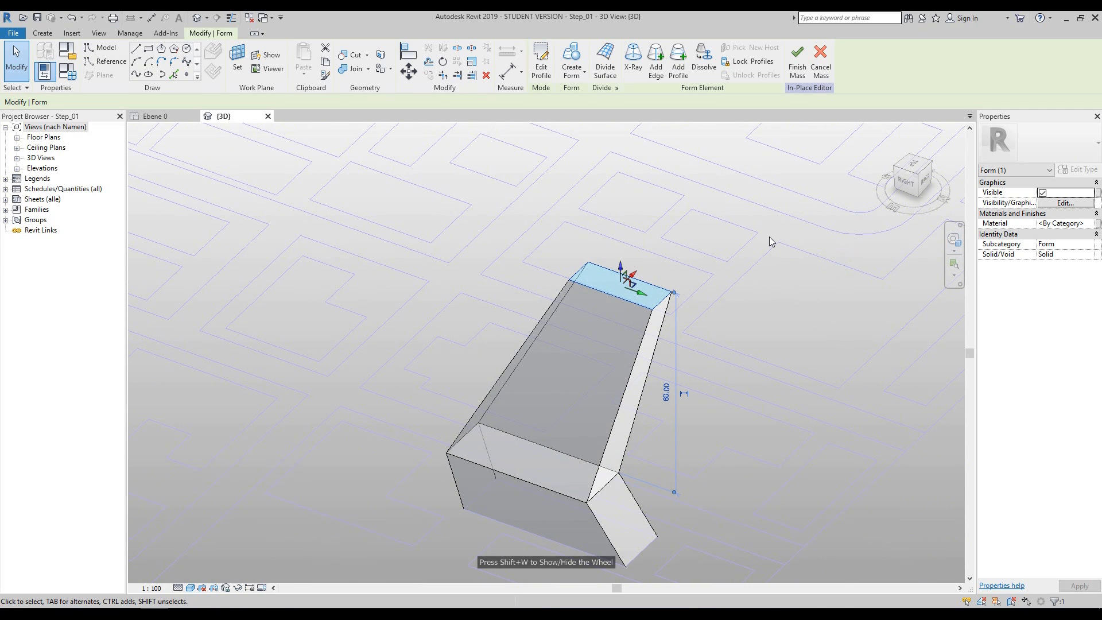
pyautogui.click(769, 237)
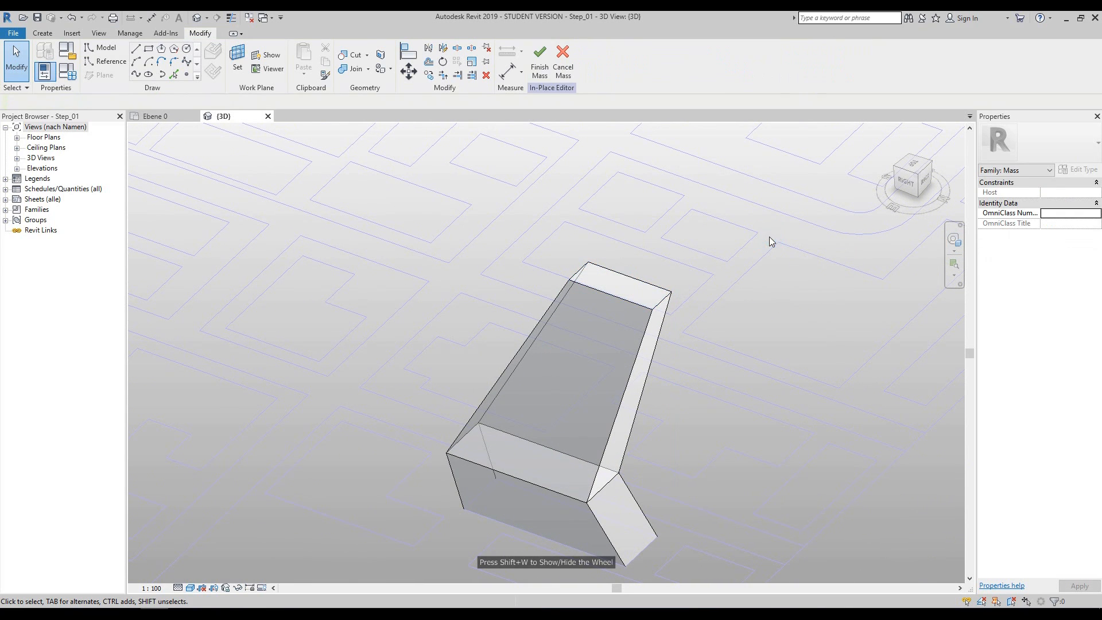
# Try rotating the upper form's top face by 45° about its centre
pyautogui.click(607, 274)
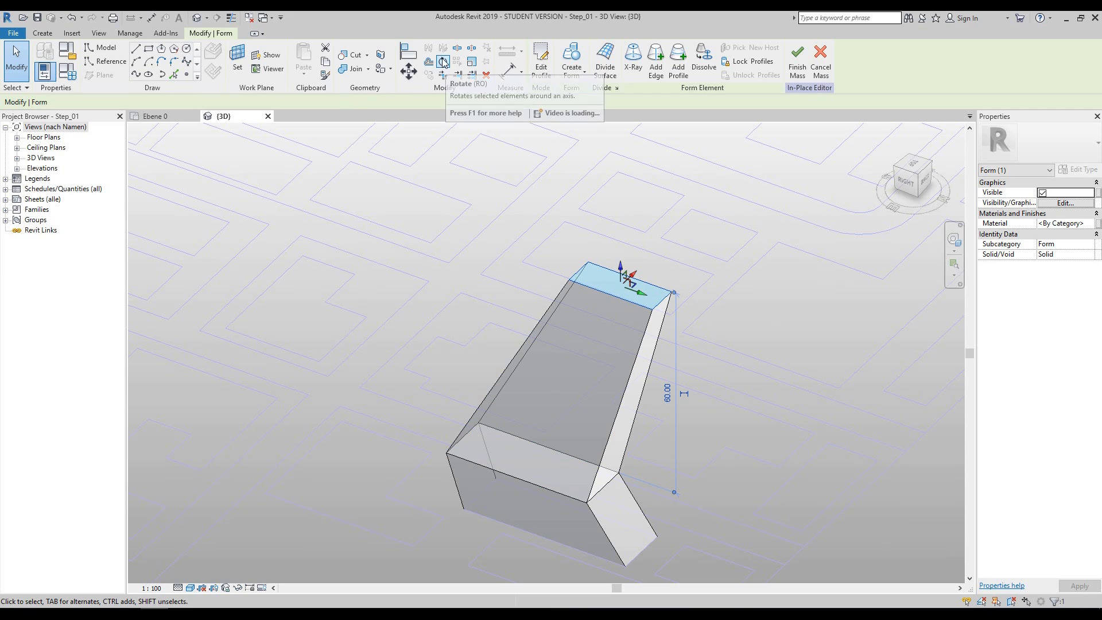
pyautogui.click(443, 61)
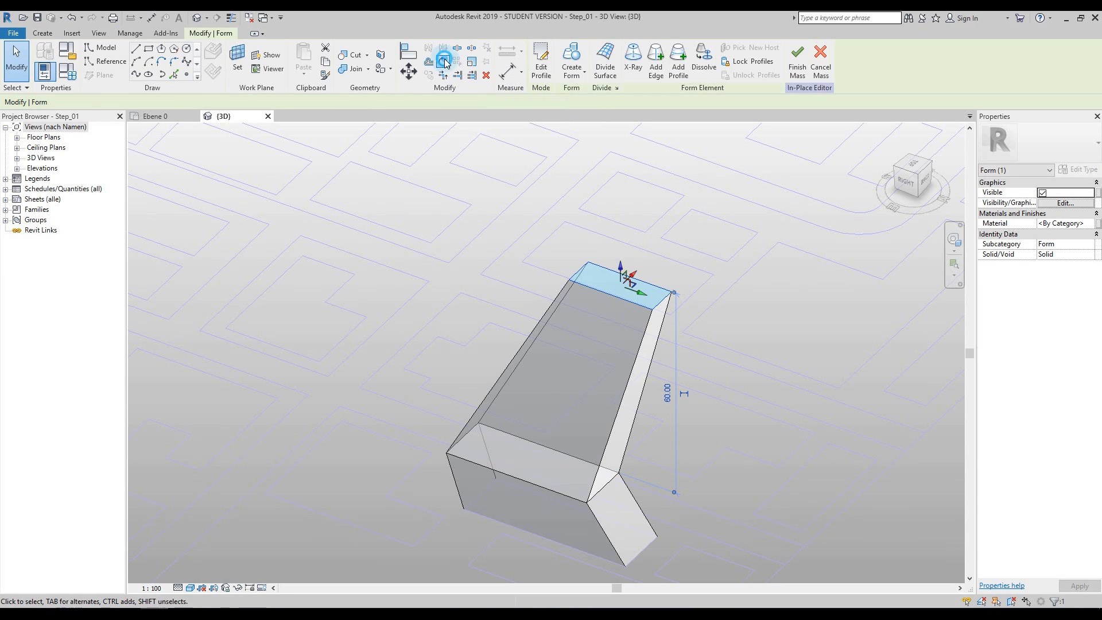
pyautogui.click(567, 267)
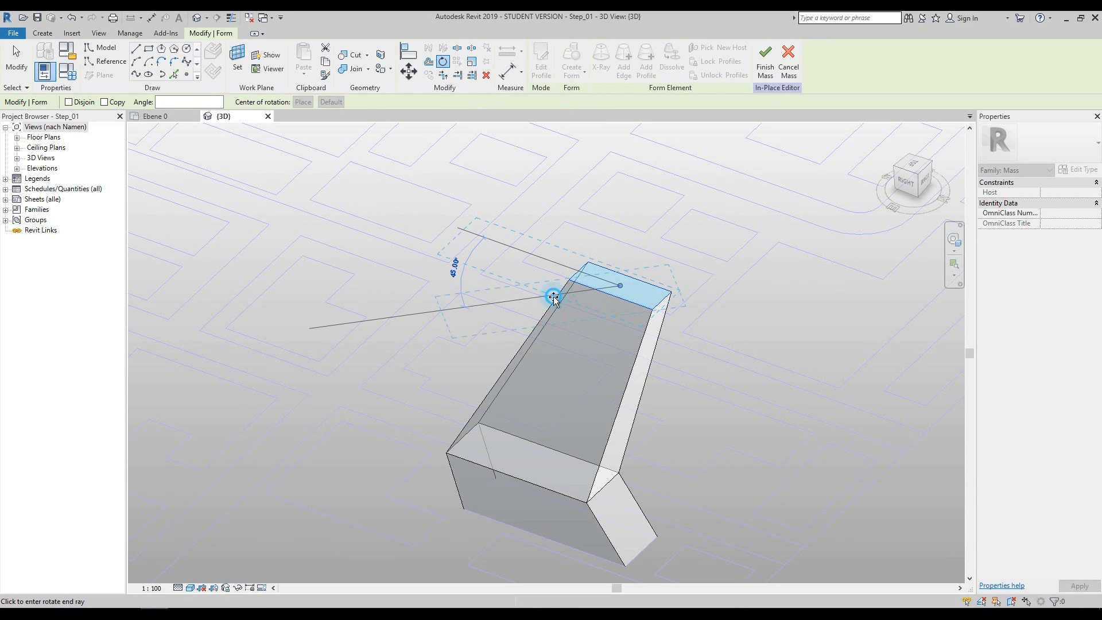
pyautogui.click(553, 298)
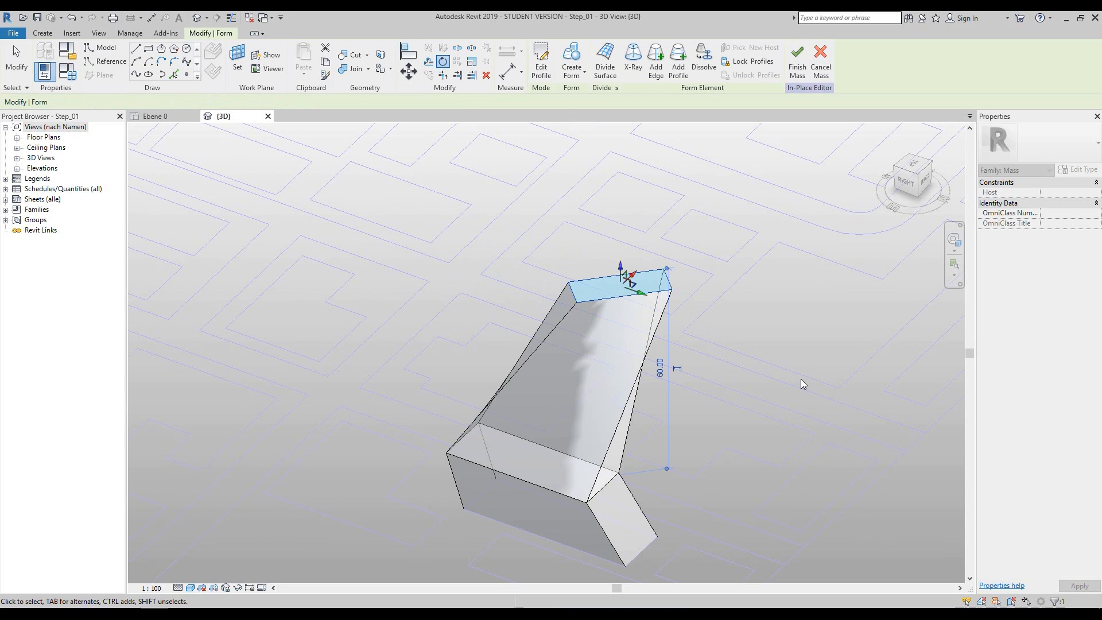
pyautogui.click(836, 343)
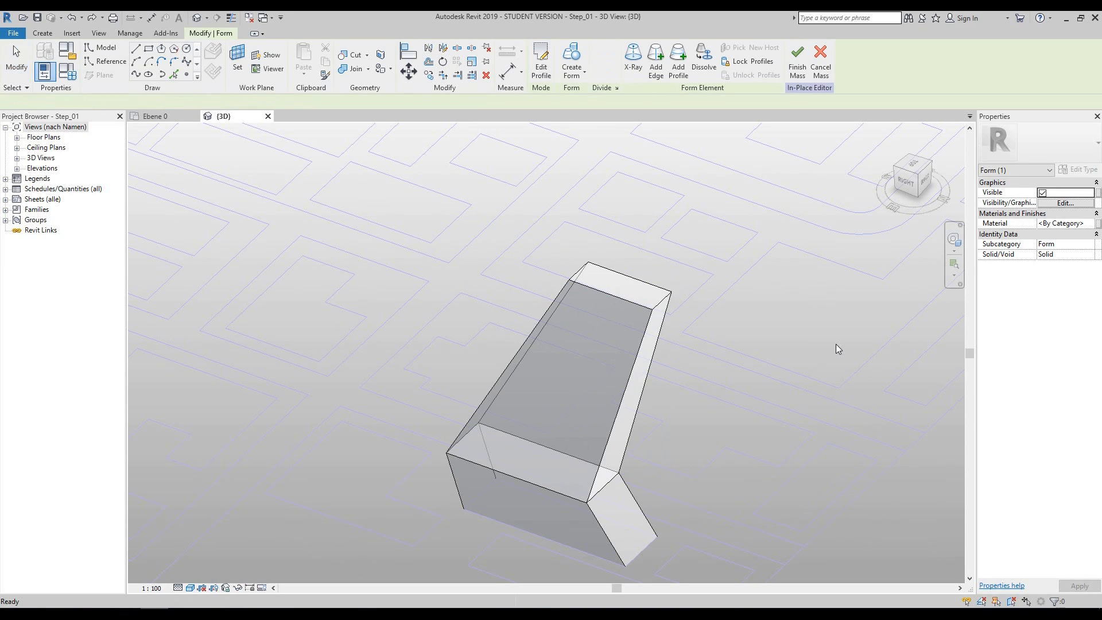
# Try raising one short edge of the upper form's top face to a height of about 72.3
pyautogui.click(661, 304)
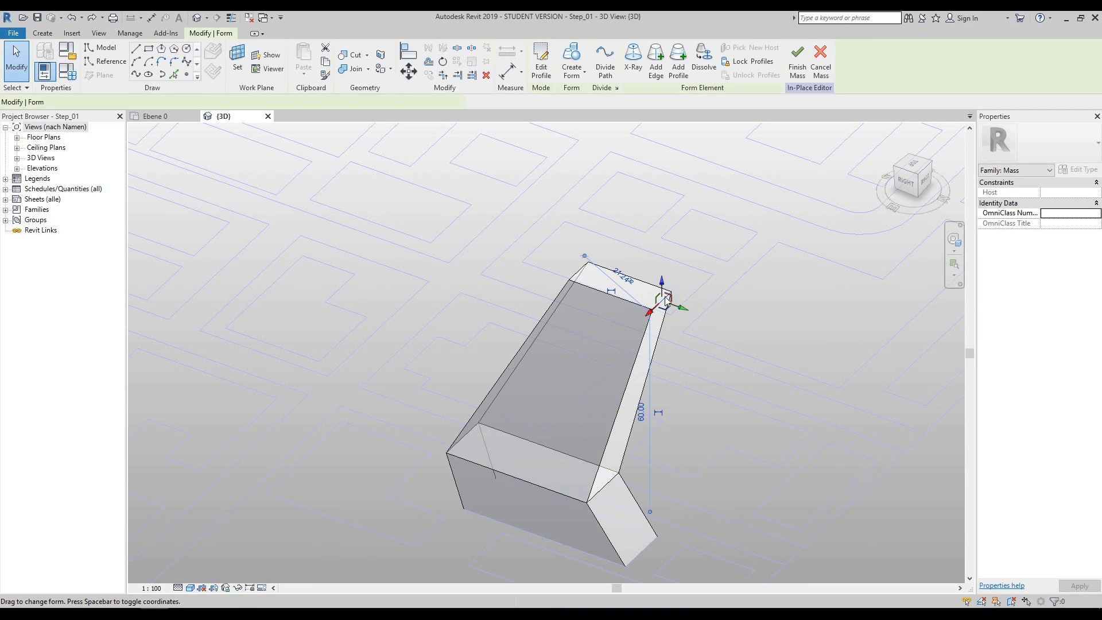
pyautogui.moveTo(661, 282); pyautogui.dragTo(663, 241)
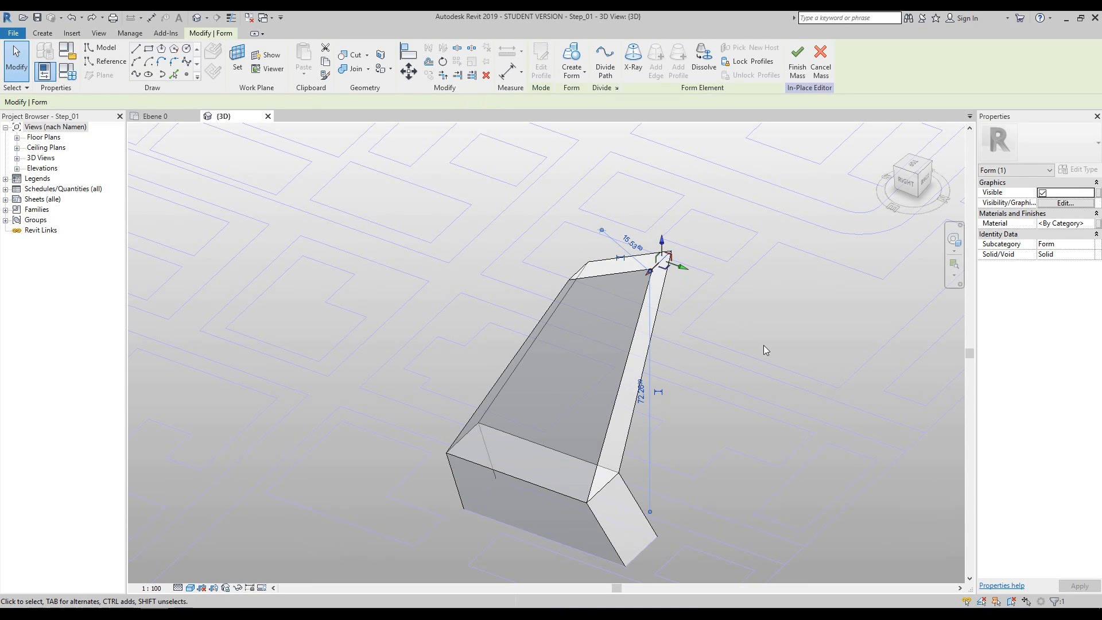
pyautogui.click(764, 347)
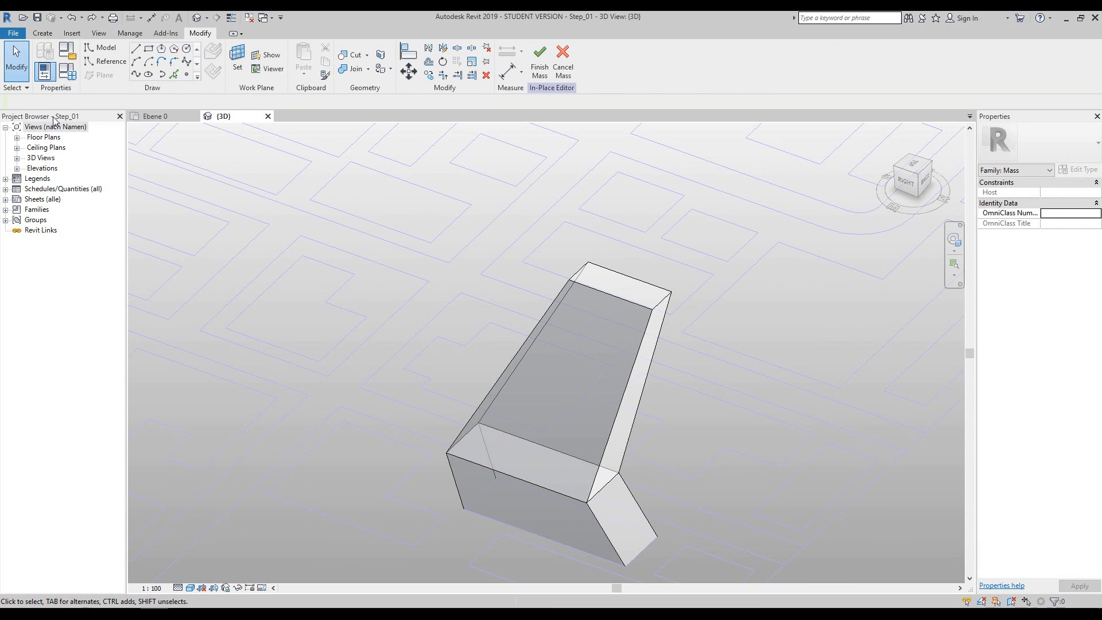
# Open the West elevation, close the Ebene 0 plan, and tile the elevation side by side with the 3D view, fitting both to their windows
pyautogui.click(18, 169)
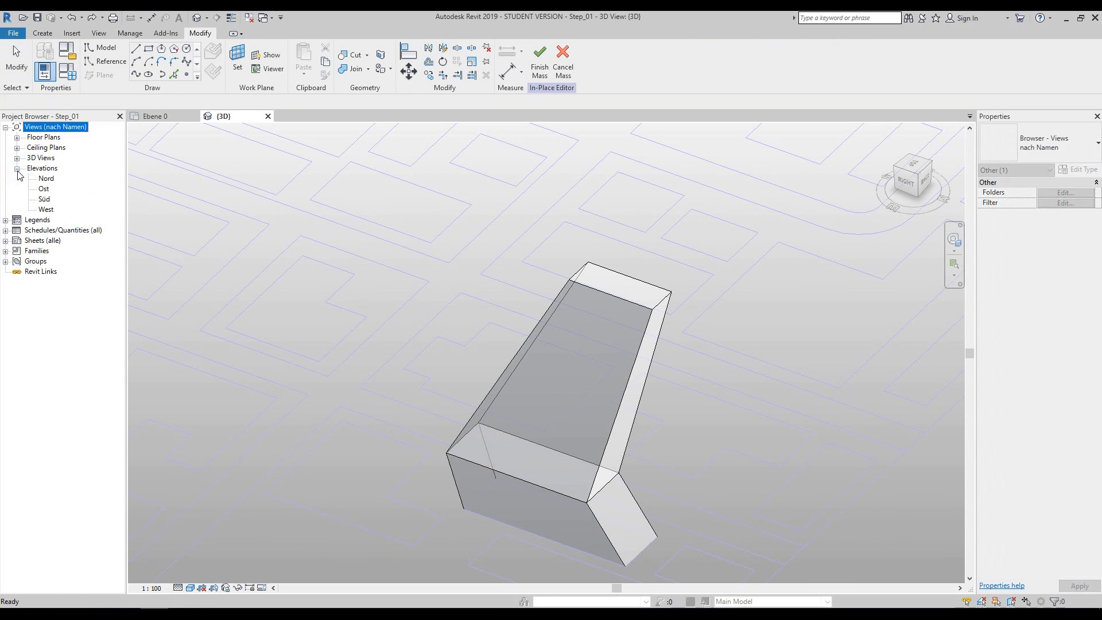
pyautogui.doubleClick(46, 210)
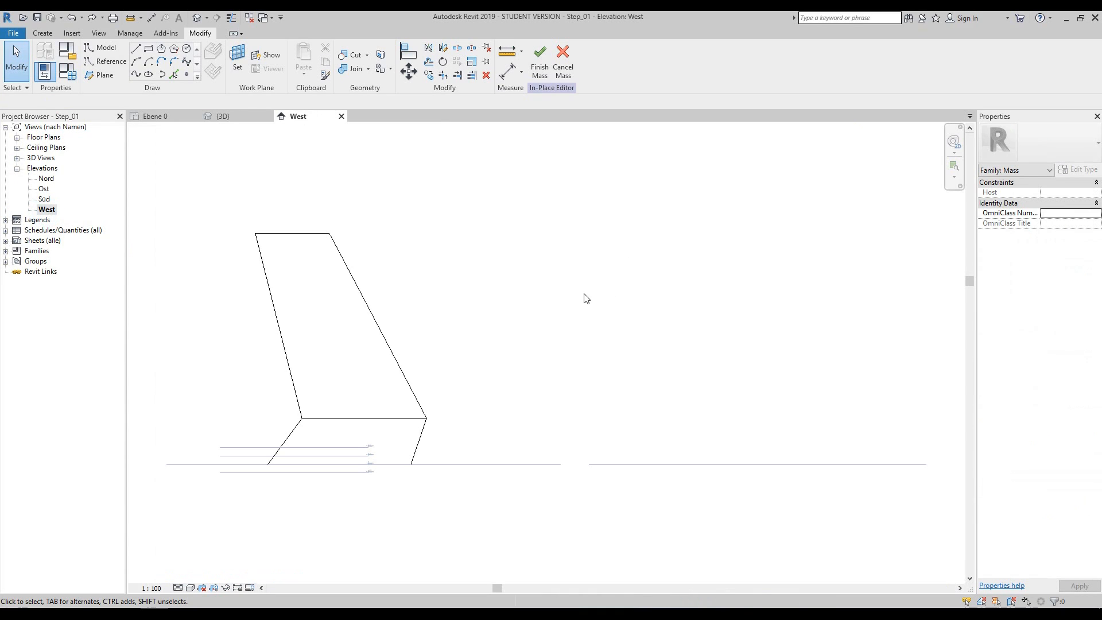
pyautogui.press('w')
pyautogui.press('t')
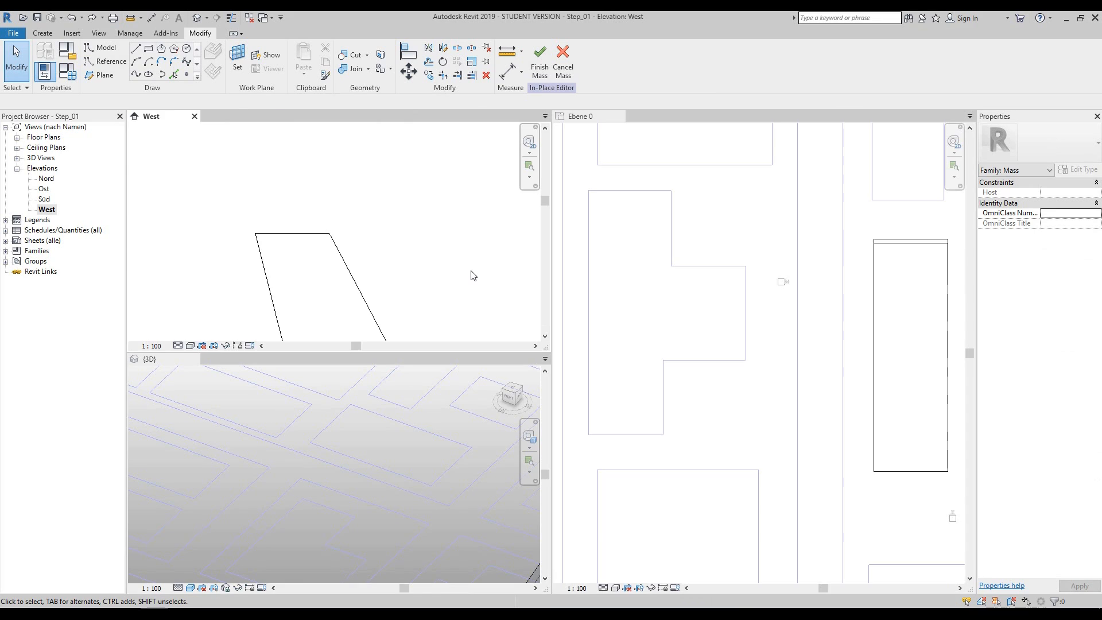
pyautogui.click(620, 117)
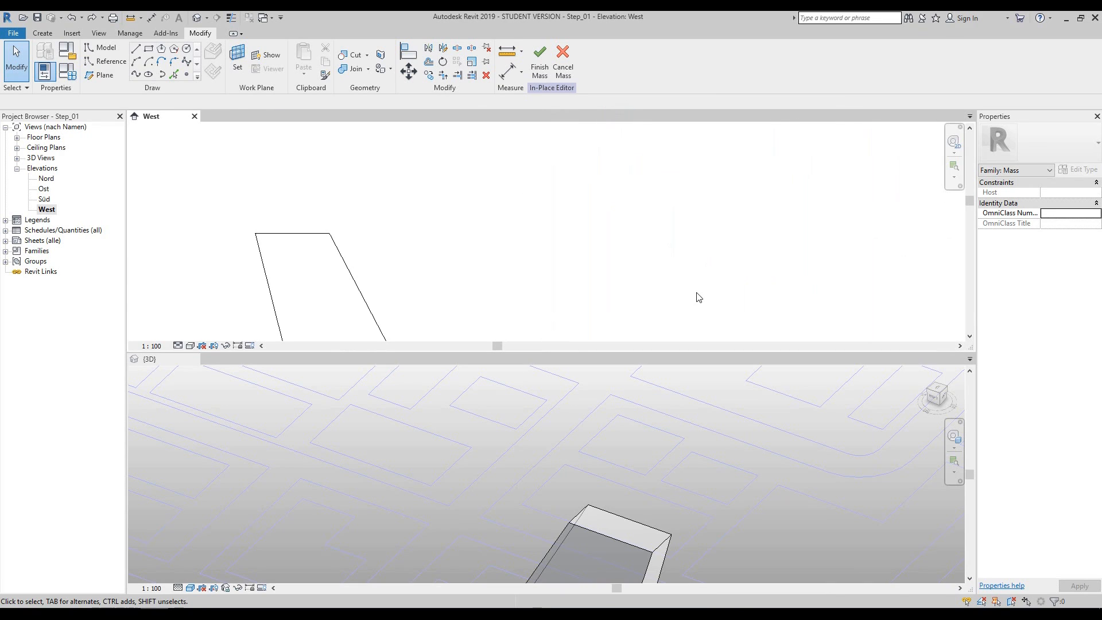
pyautogui.press('w')
pyautogui.press('t')
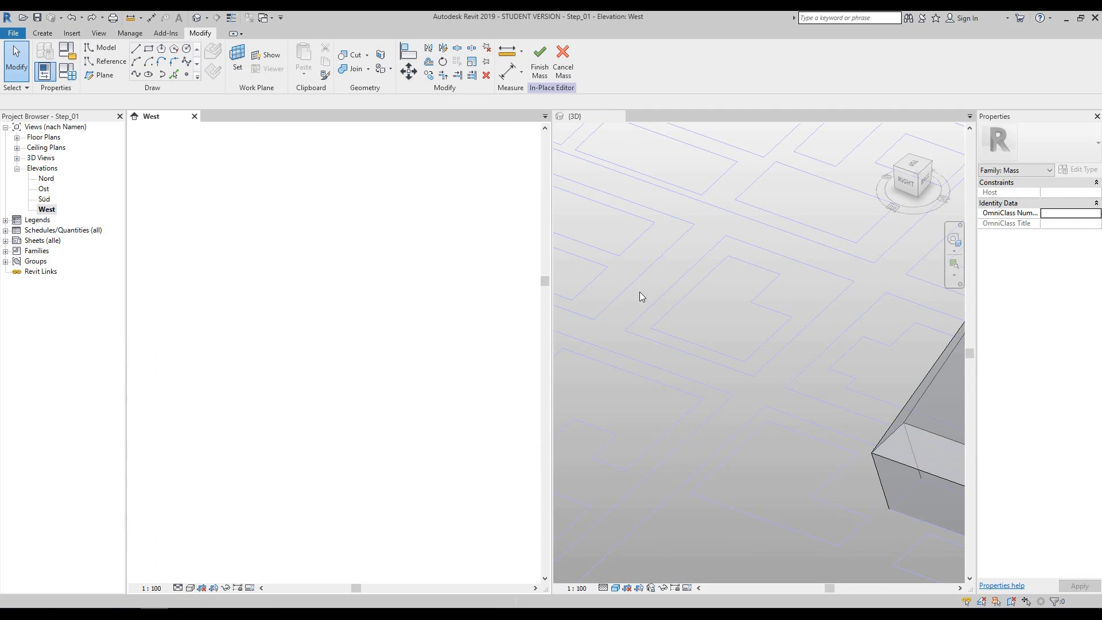
pyautogui.press('z')
pyautogui.press('a')
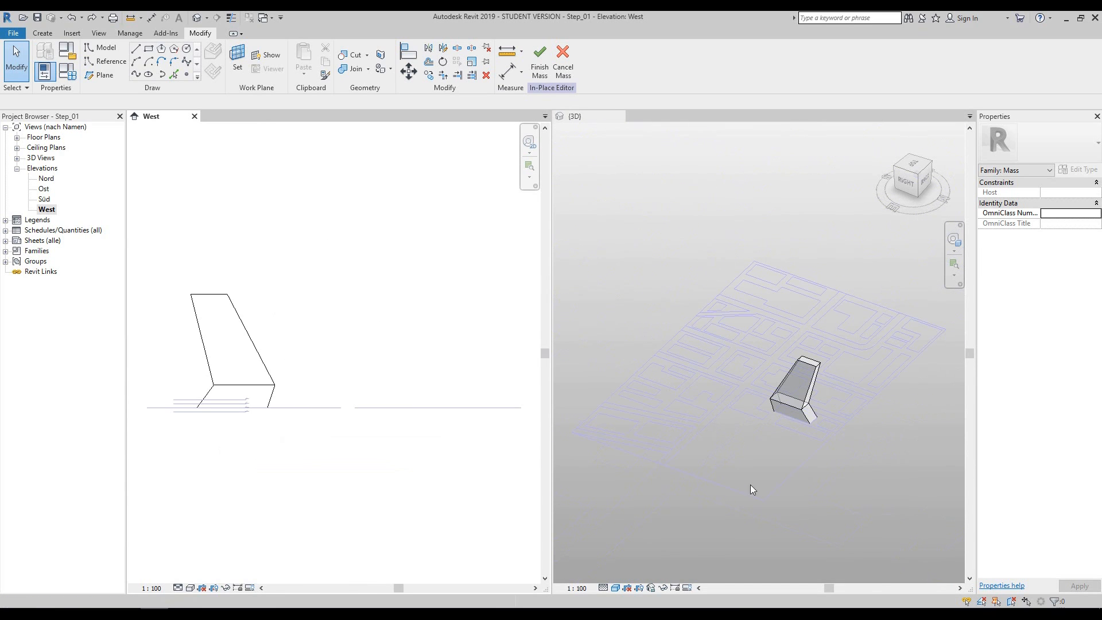
# Rotate the upper form's top face about its centre by about 45° in the West elevation so that the face slopes
pyautogui.click(888, 472)
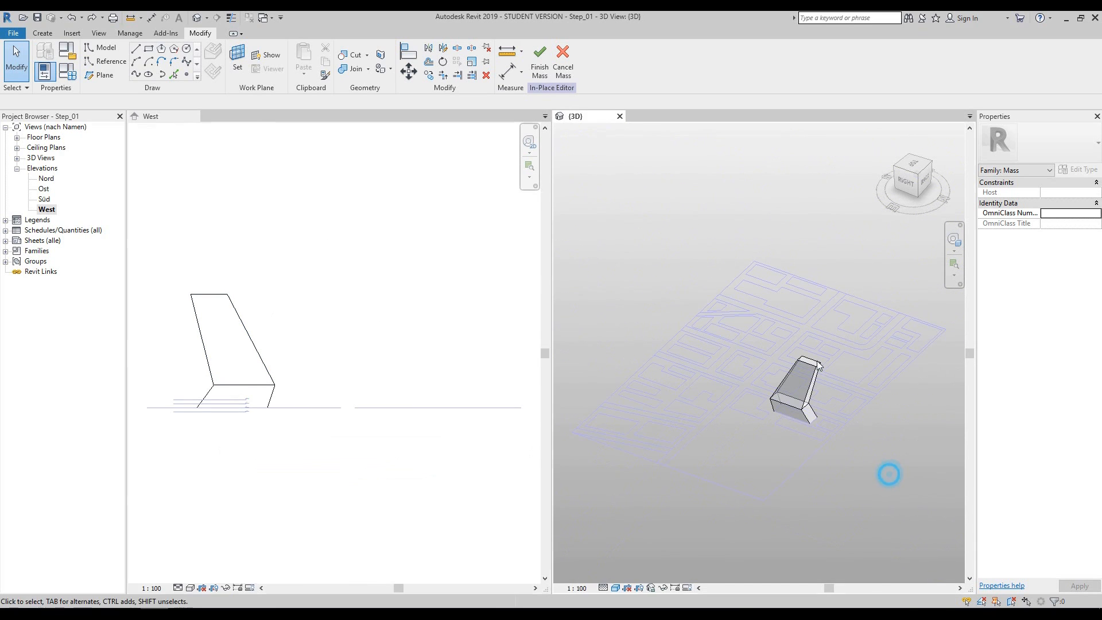
pyautogui.scroll(5, 837, 386)
pyautogui.click(823, 384)
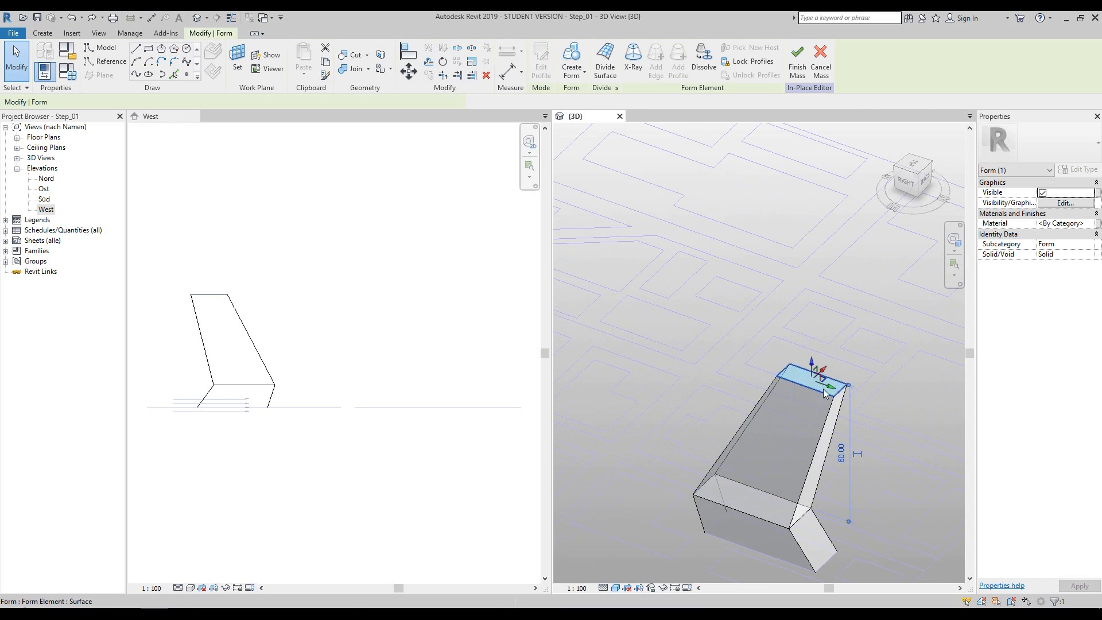
pyautogui.click(458, 282)
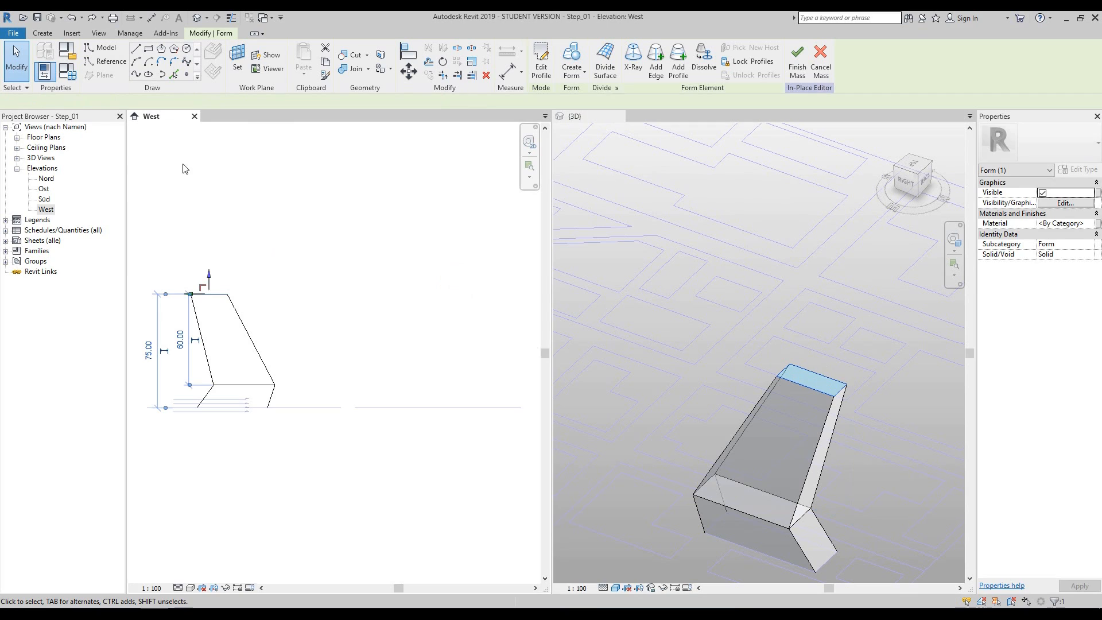
pyautogui.scroll(1, 178, 254)
pyautogui.moveTo(177, 254); pyautogui.dragTo(438, 283, button='middle')
pyautogui.scroll(3, 303, 266)
pyautogui.moveTo(305, 267); pyautogui.dragTo(309, 237, button='middle')
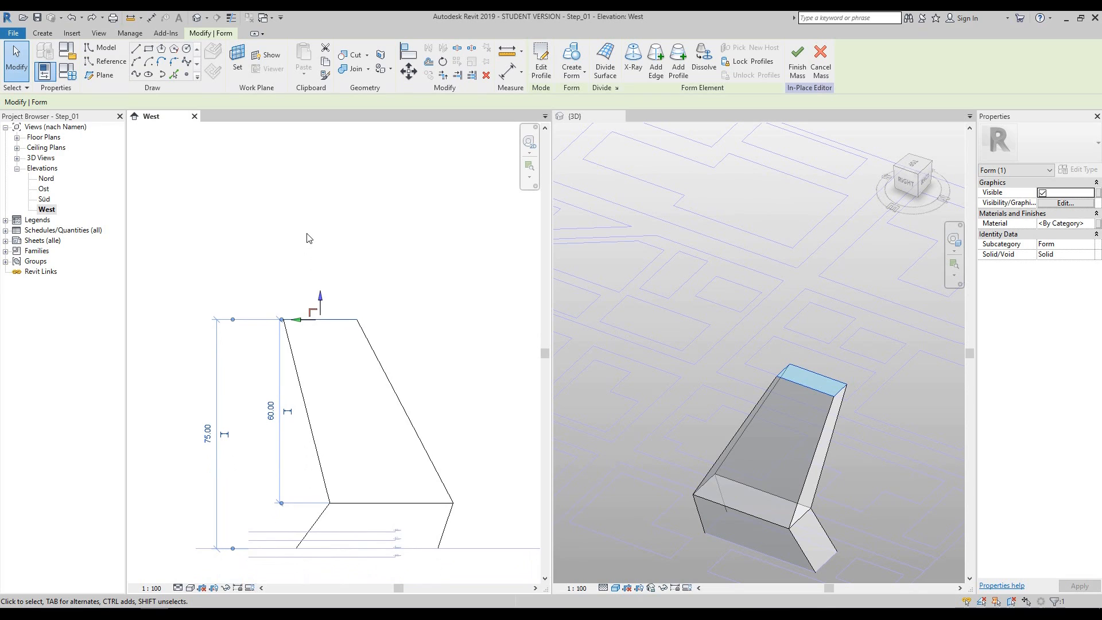
pyautogui.click(444, 61)
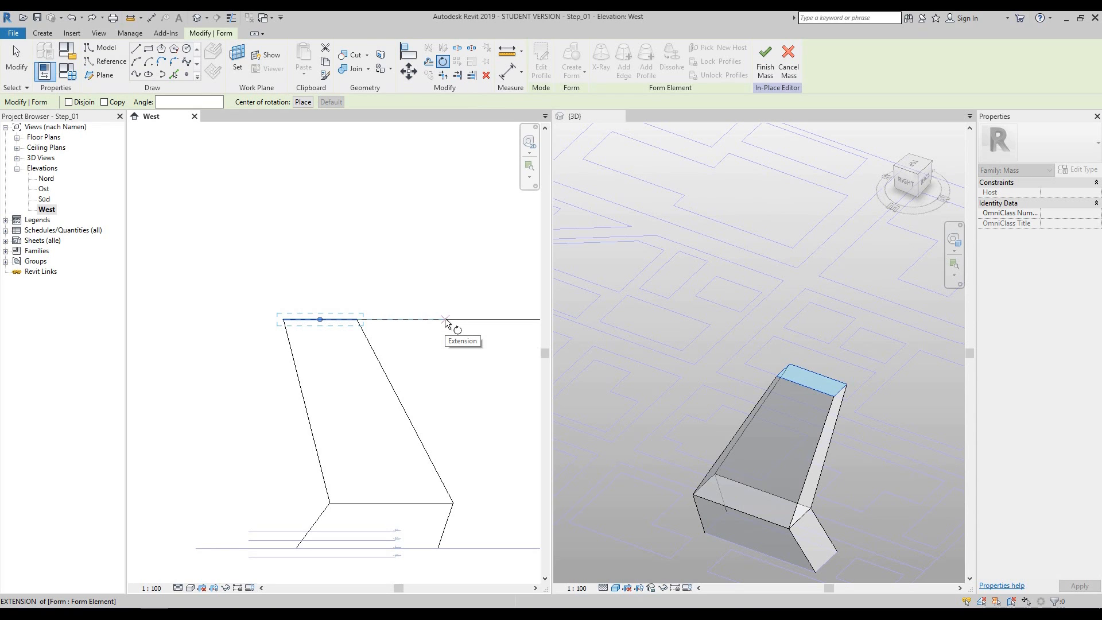
pyautogui.click(358, 320)
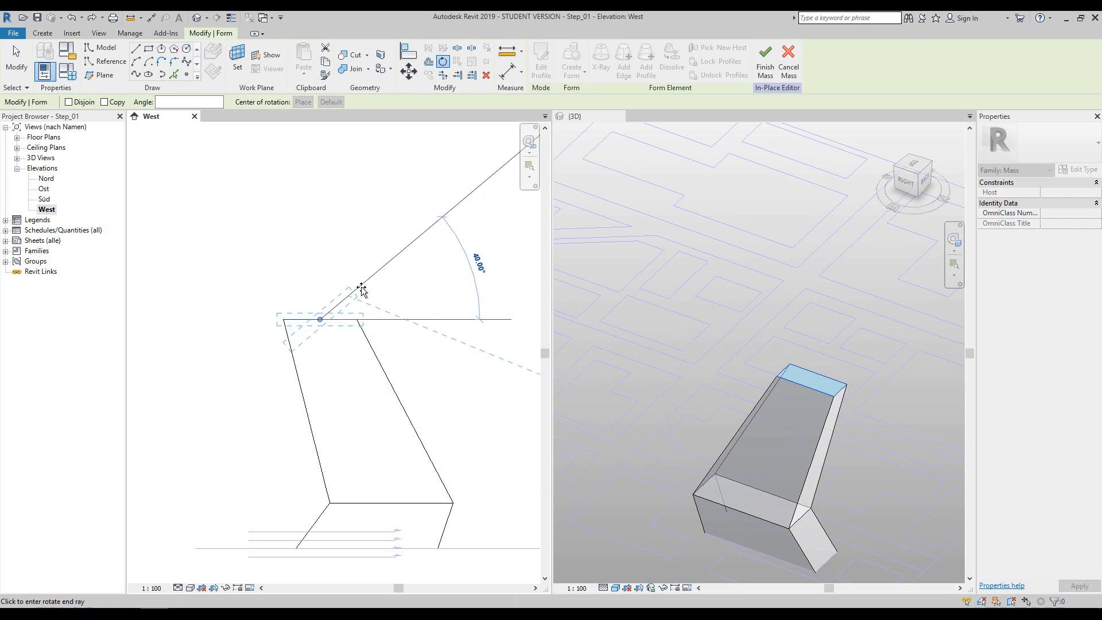
pyautogui.click(379, 263)
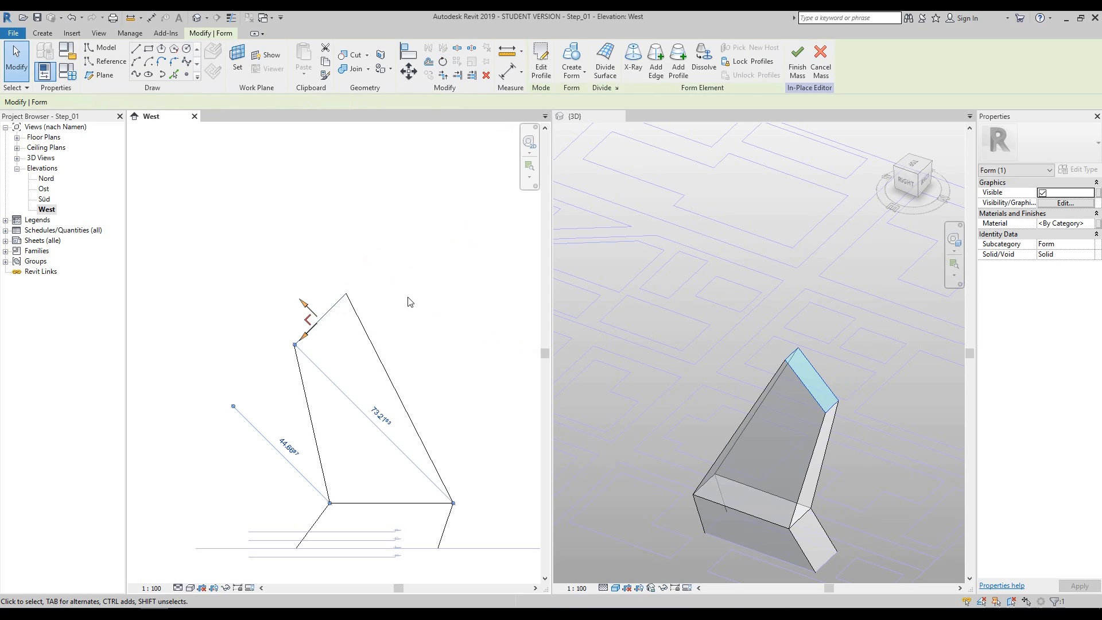
pyautogui.press('Escape')
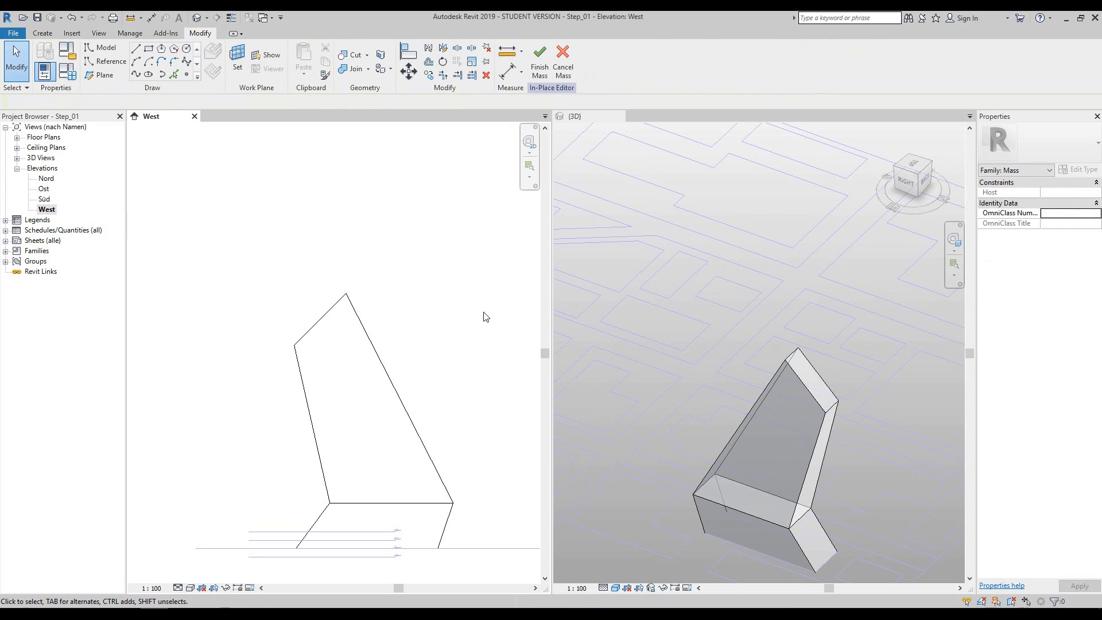
# Close the West elevation, and set the lower form's slanted short end face as the active work plane with its display switched on
pyautogui.click(828, 287)
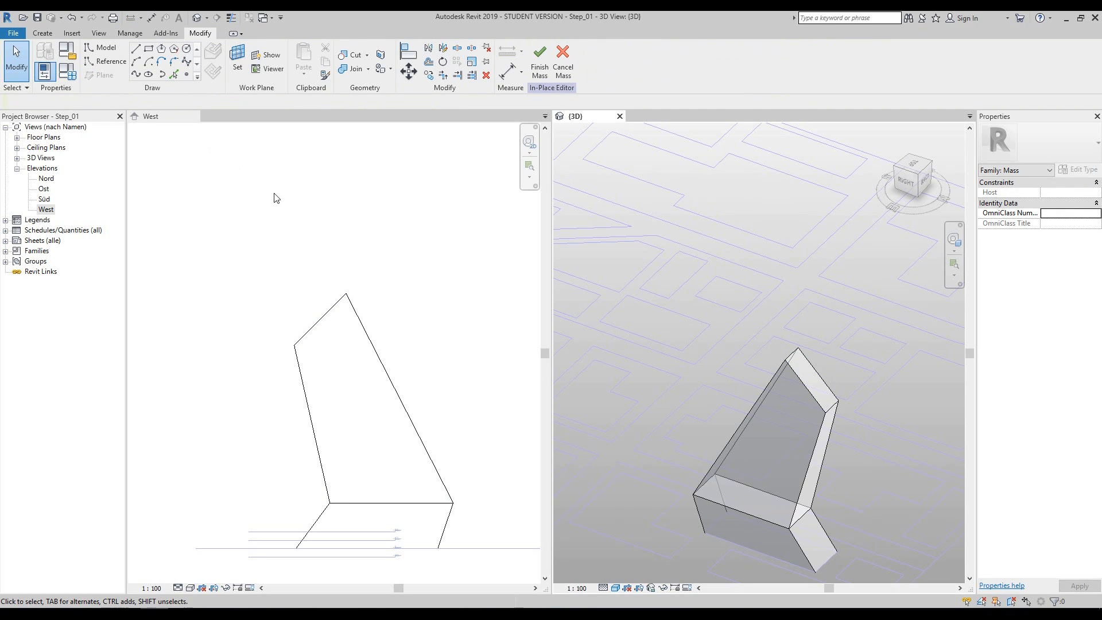
pyautogui.click(194, 116)
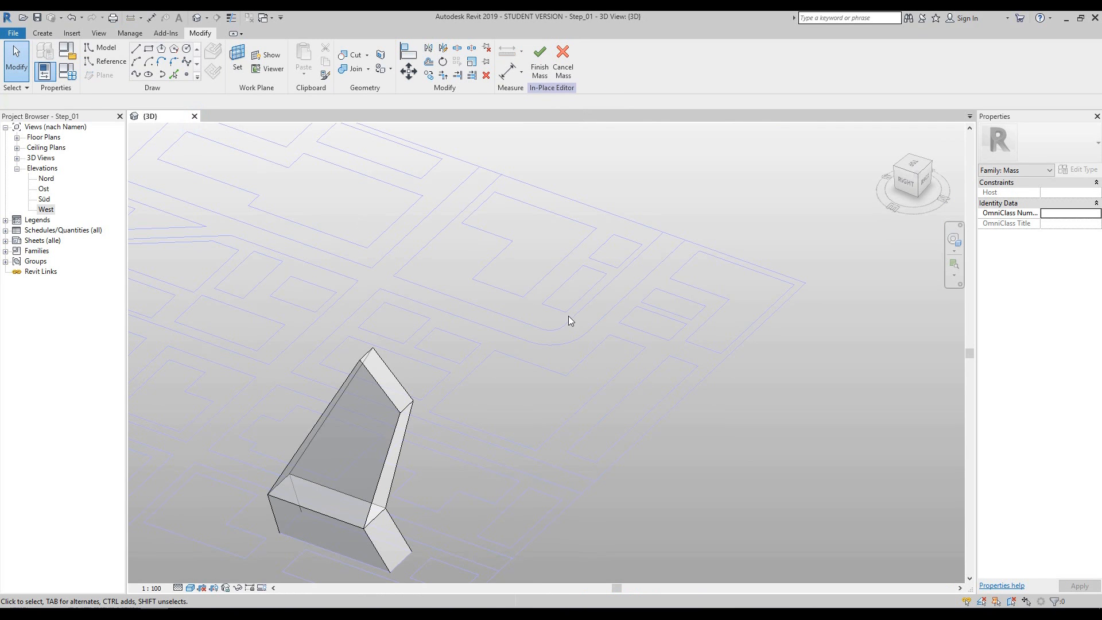
pyautogui.click(954, 239)
pyautogui.moveTo(701, 367); pyautogui.dragTo(508, 417)
pyautogui.click(522, 396)
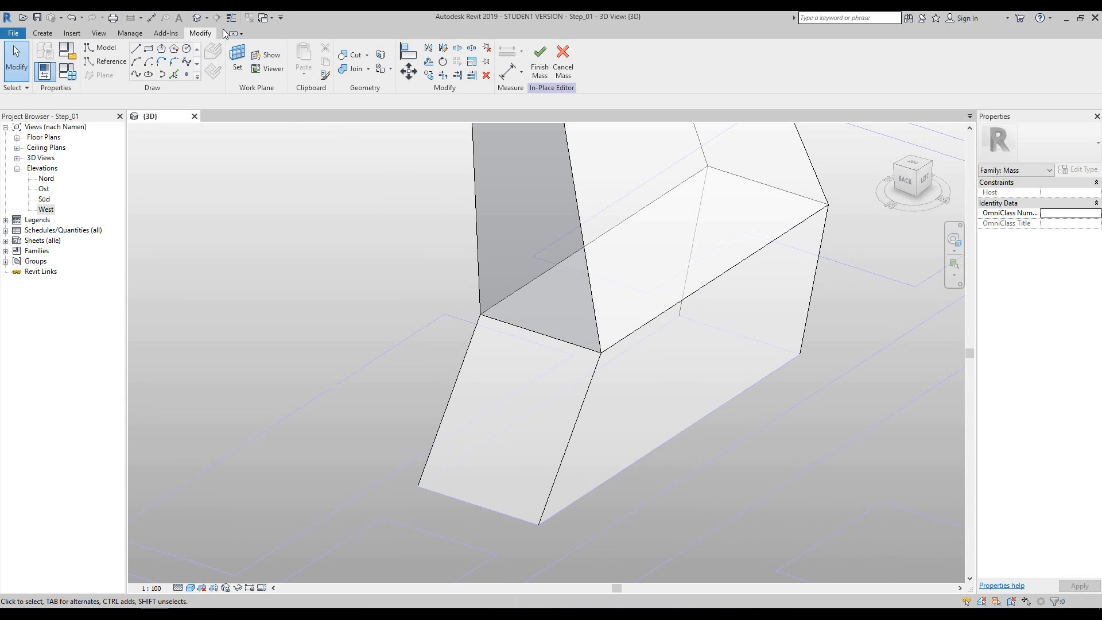
pyautogui.click(236, 63)
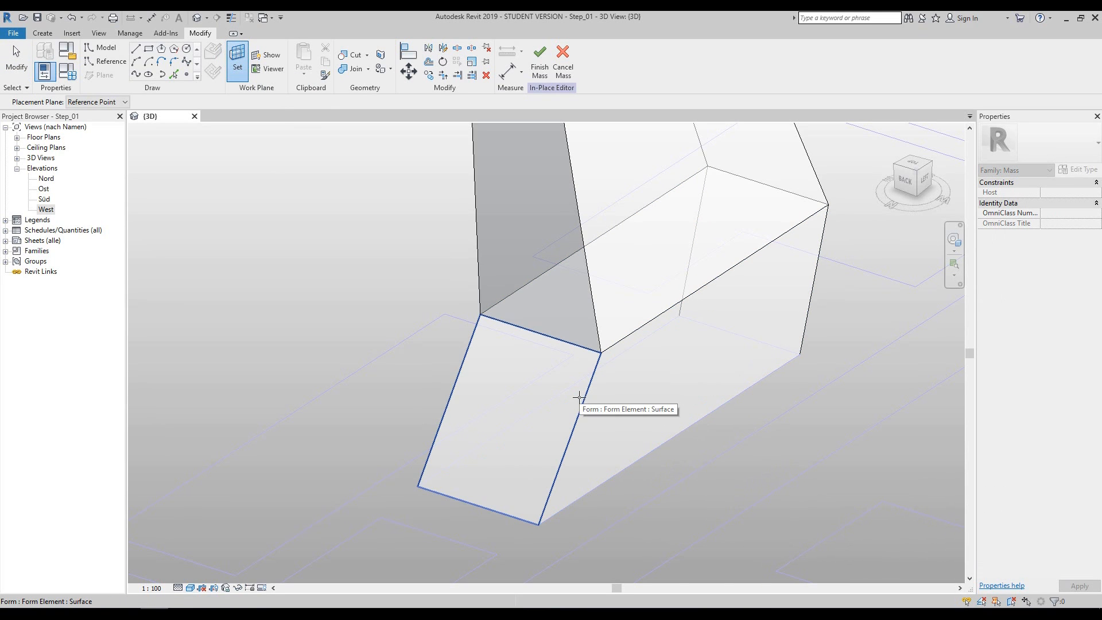
pyautogui.click(579, 399)
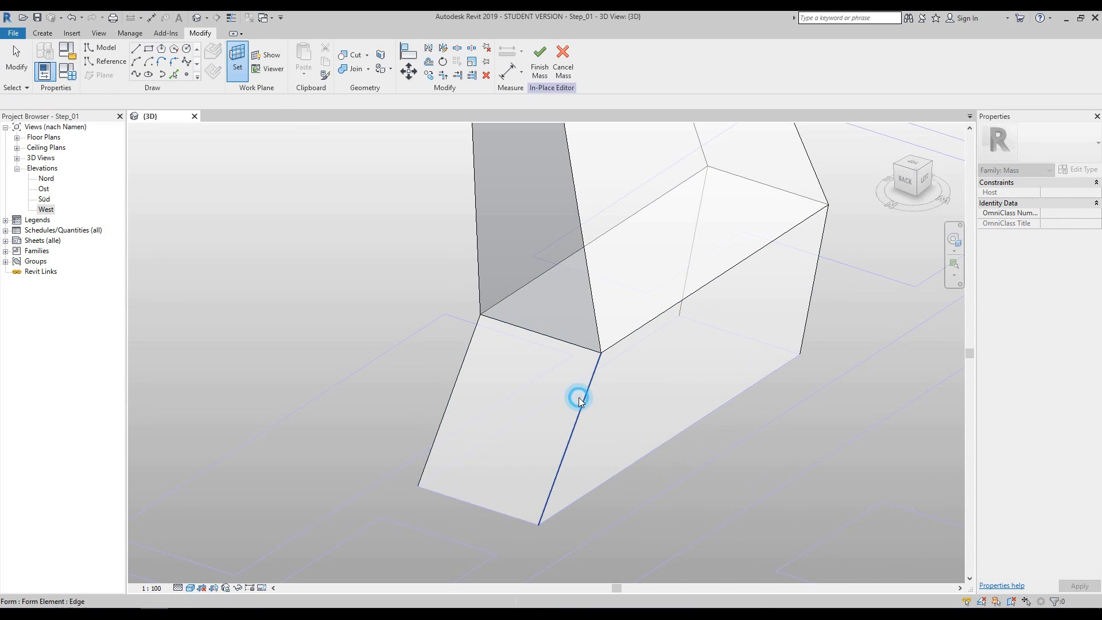
pyautogui.click(268, 57)
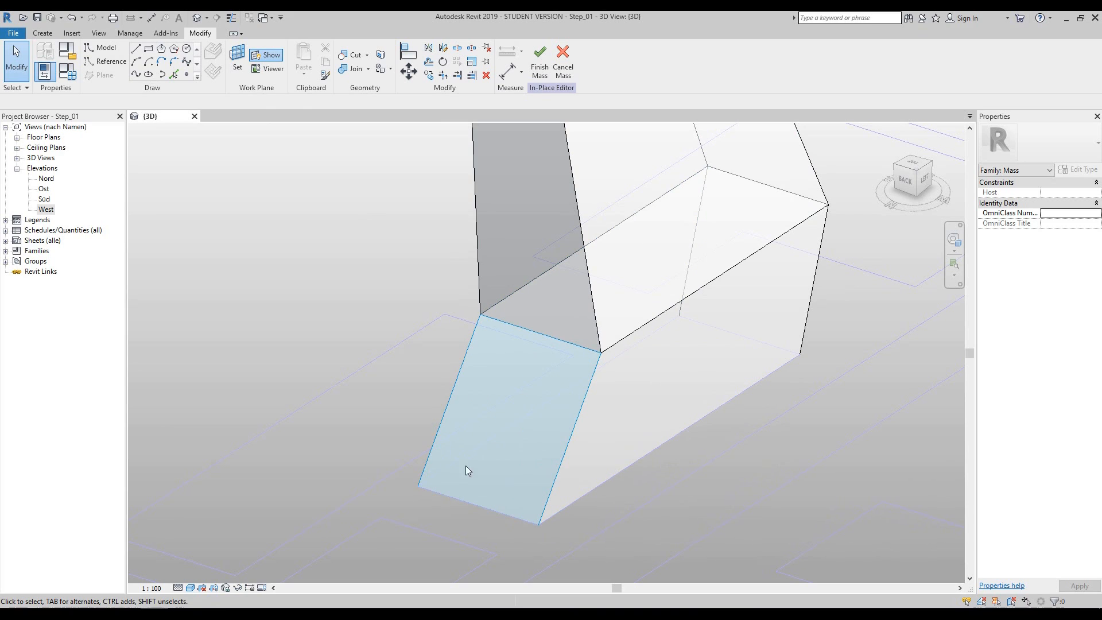
# Open the workplane viewer, enlarge and reposition its window, and frame the slanted end face in it
pyautogui.click(267, 69)
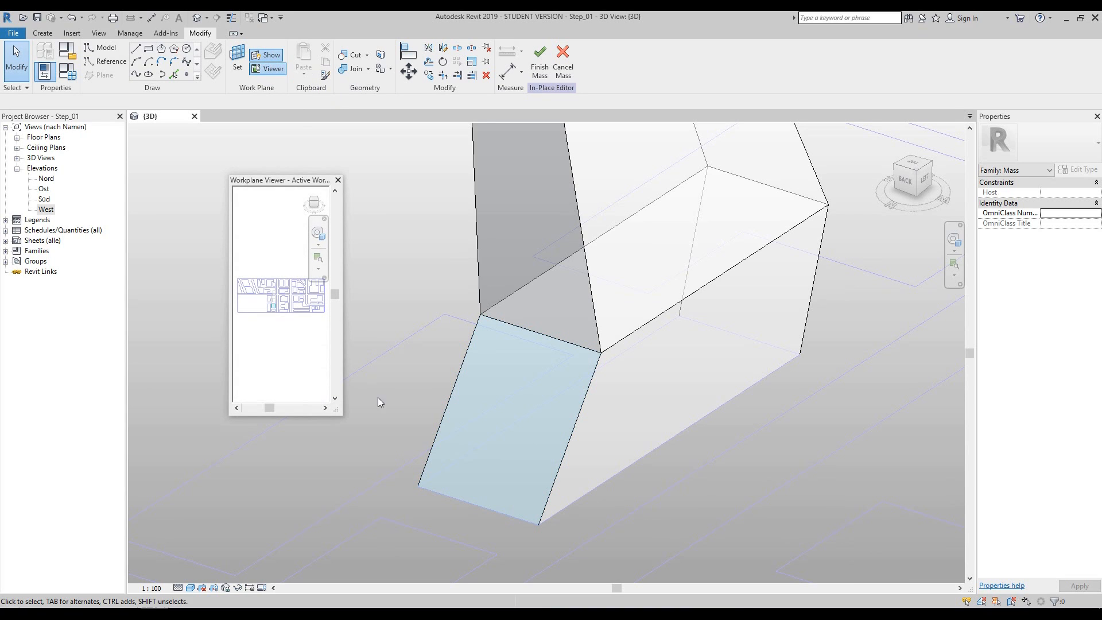
pyautogui.click(339, 412)
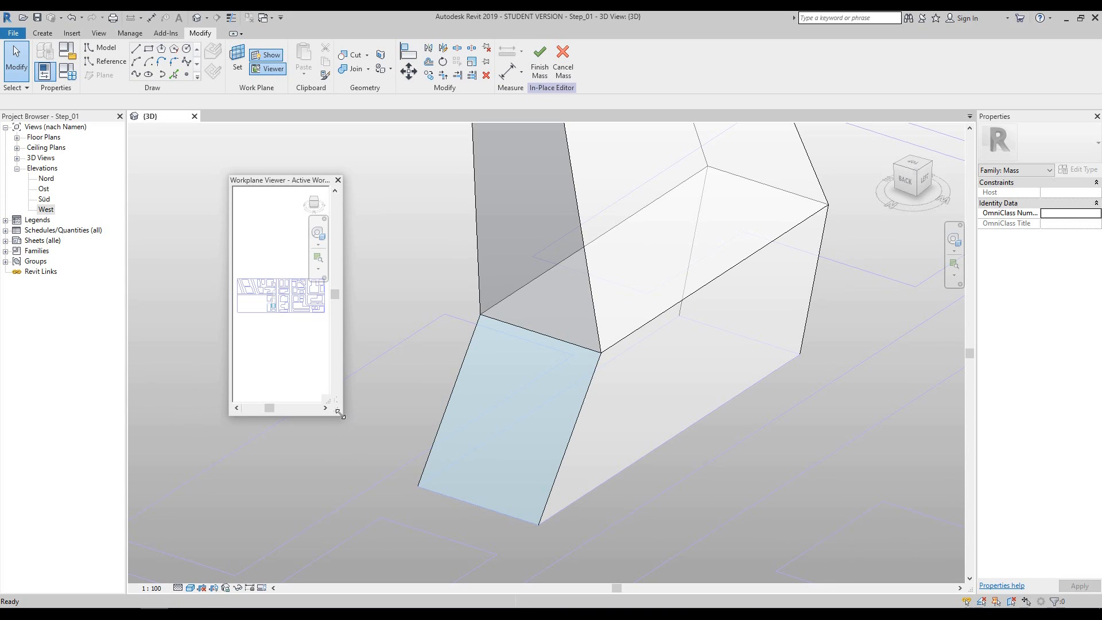
pyautogui.moveTo(340, 413); pyautogui.dragTo(634, 540)
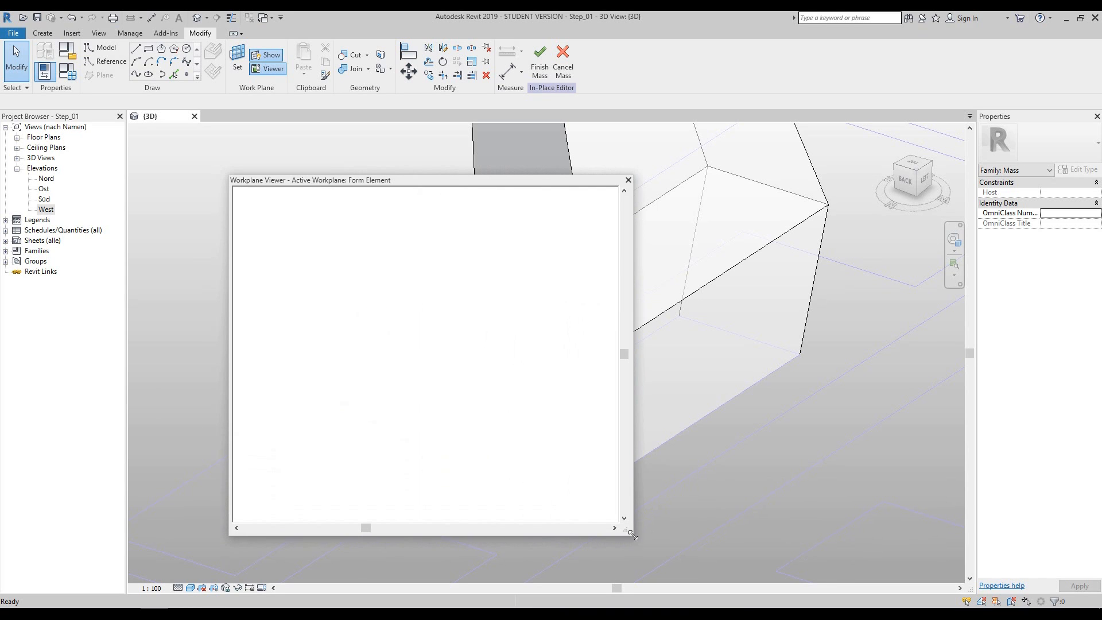
pyautogui.scroll(5, 275, 312)
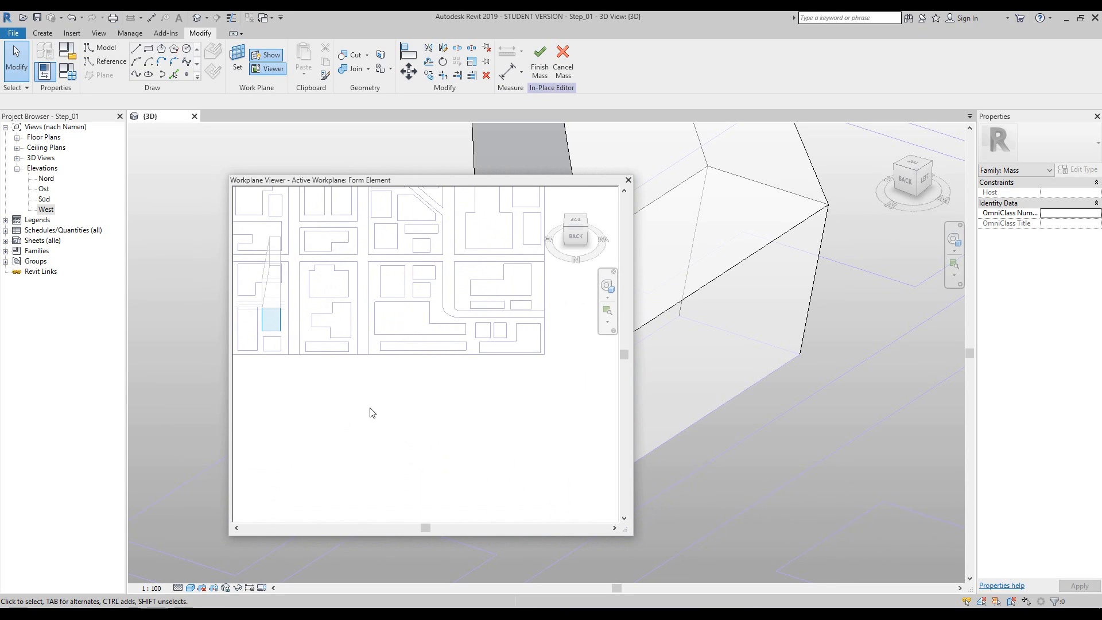
pyautogui.scroll(5, 382, 353)
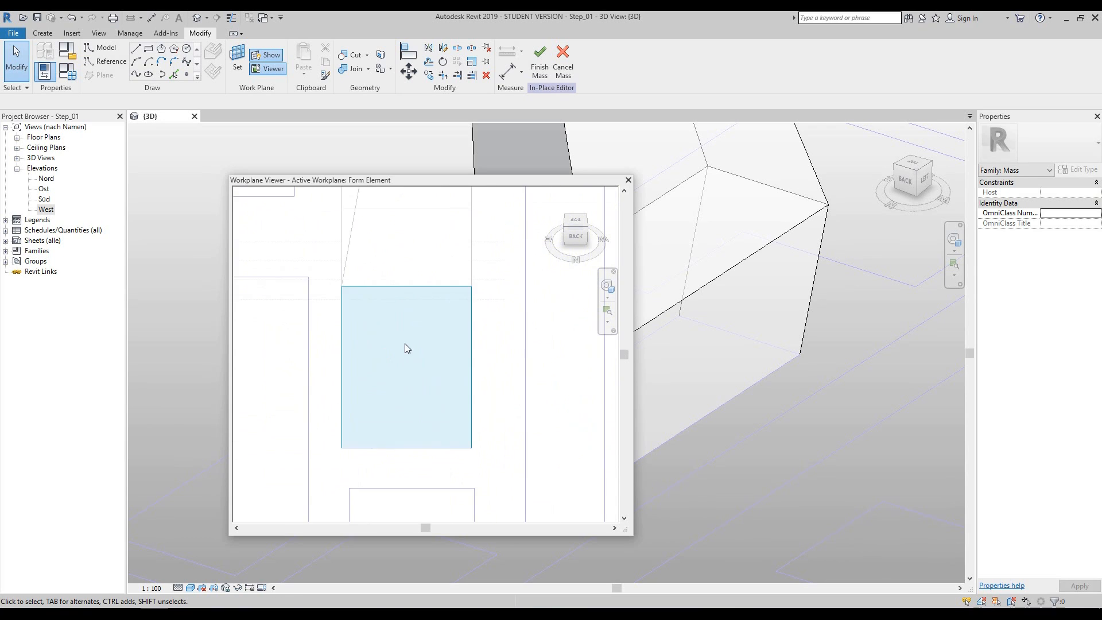
pyautogui.scroll(2, 405, 344)
pyautogui.moveTo(437, 185); pyautogui.dragTo(371, 190)
pyautogui.scroll(-5, 390, 379)
pyautogui.scroll(2, 388, 376)
pyautogui.moveTo(439, 372); pyautogui.dragTo(430, 385, button='middle')
pyautogui.scroll(2, 414, 378)
# Draw a closed rectangle of model lines, 8 wide by 13 high, overlapping one lower corner of the end face in the workplane viewer
pyautogui.click(150, 50)
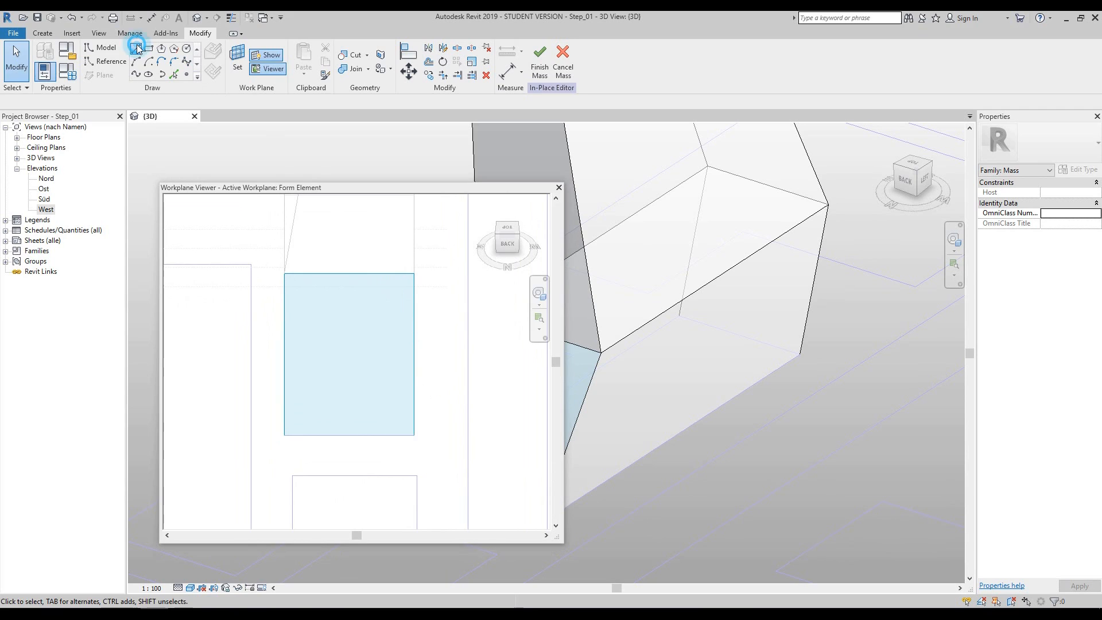
pyautogui.scroll(3, 389, 458)
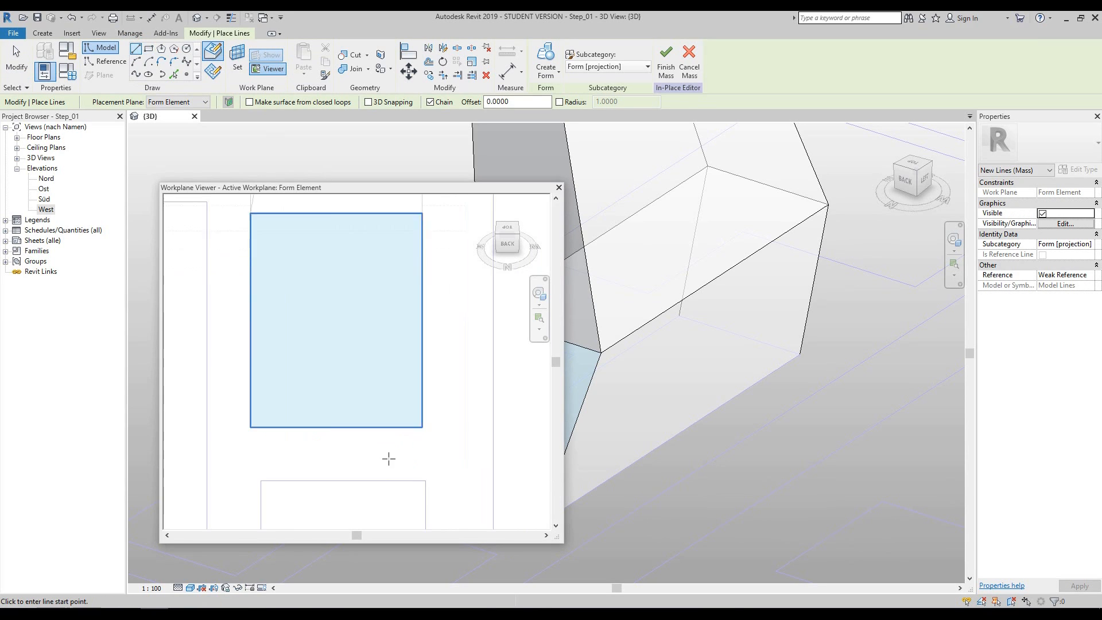
pyautogui.scroll(-1, 352, 446)
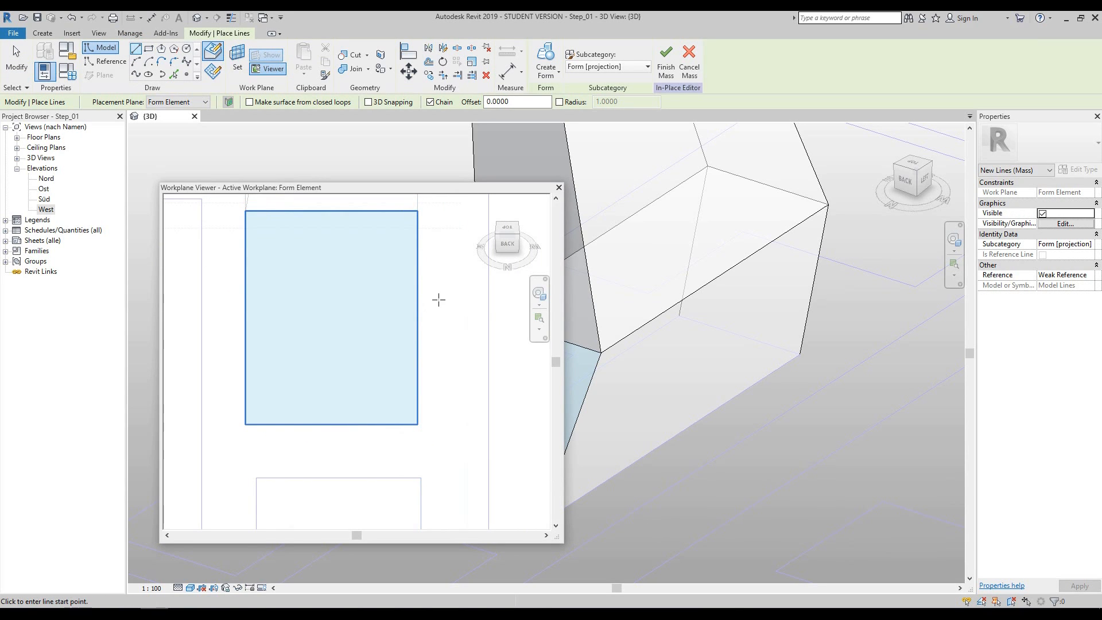
pyautogui.click(439, 294)
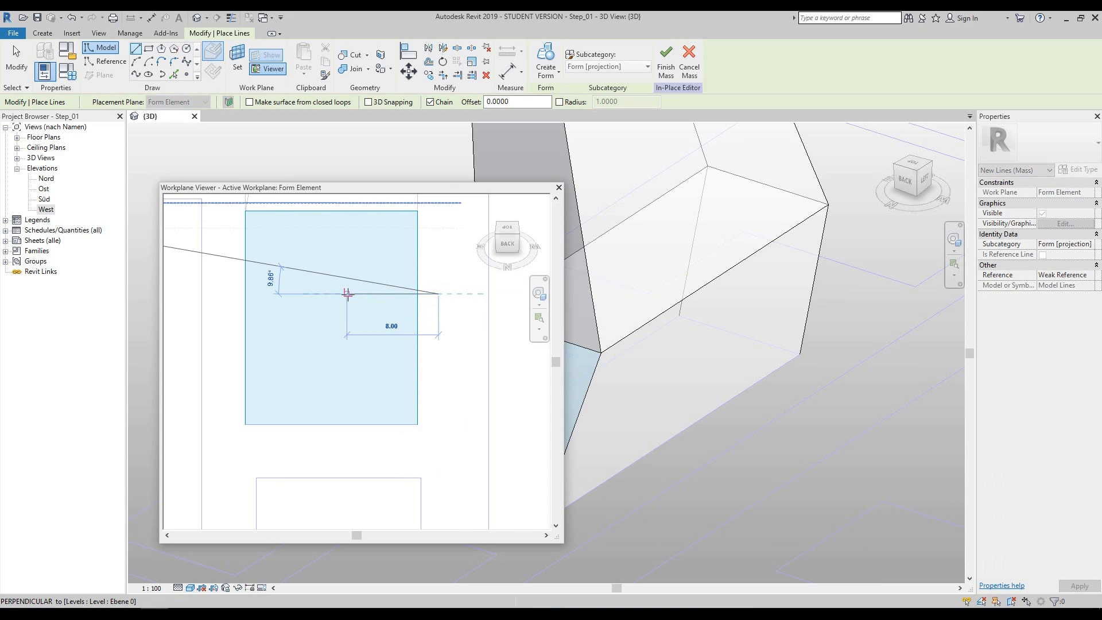
pyautogui.click(347, 443)
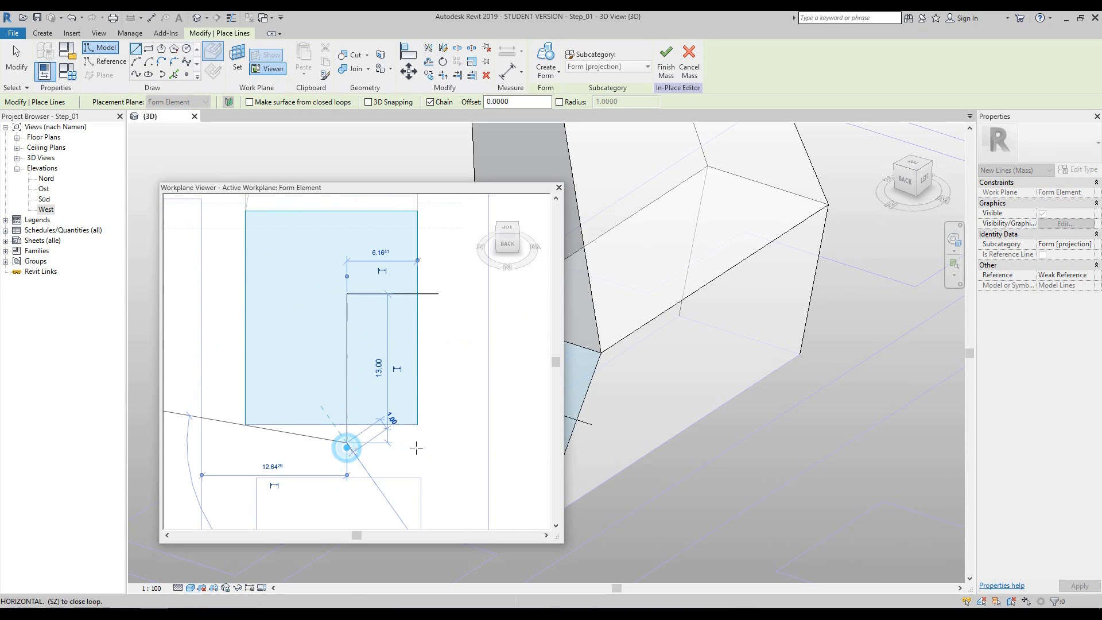
pyautogui.click(438, 442)
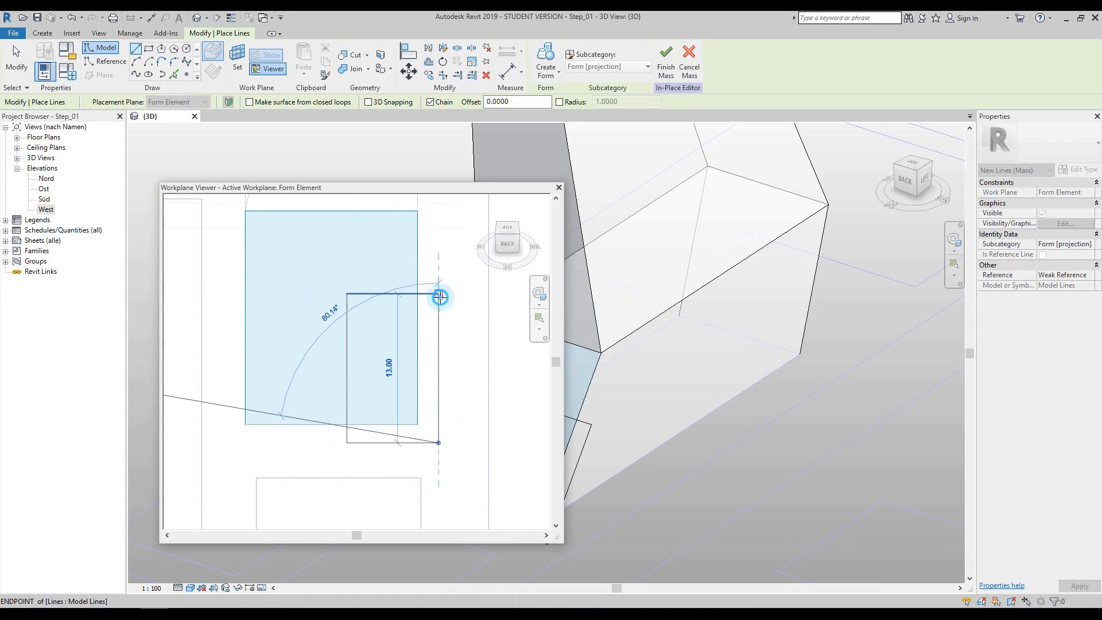
pyautogui.click(438, 294)
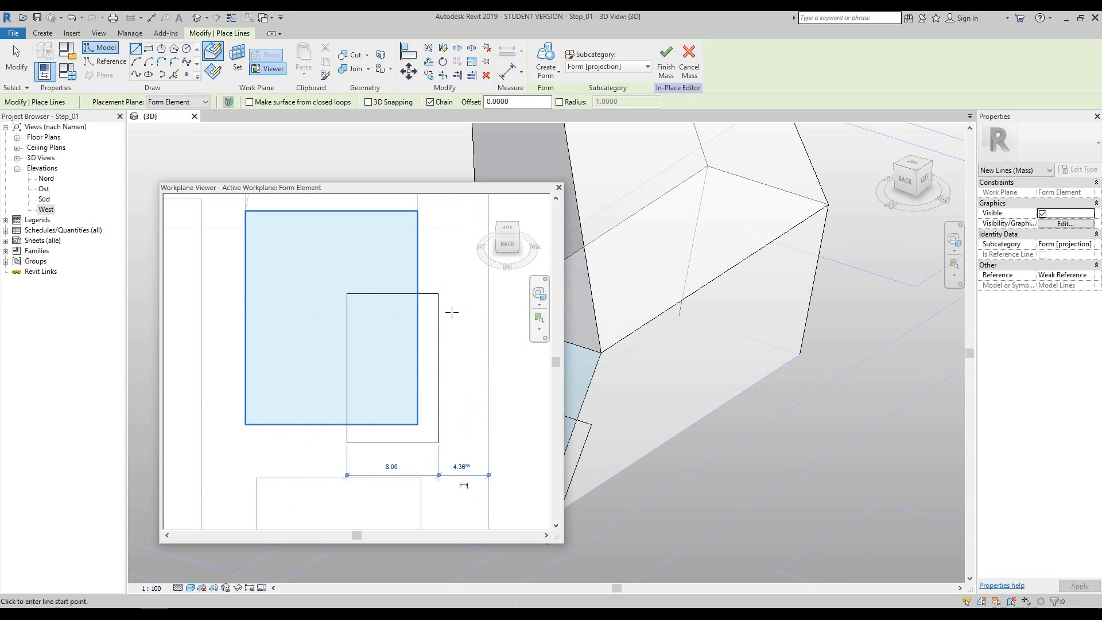
# Create a void form from the closed rectangle drawn on the slanted end face
pyautogui.press('Escape')
pyautogui.press('Escape')
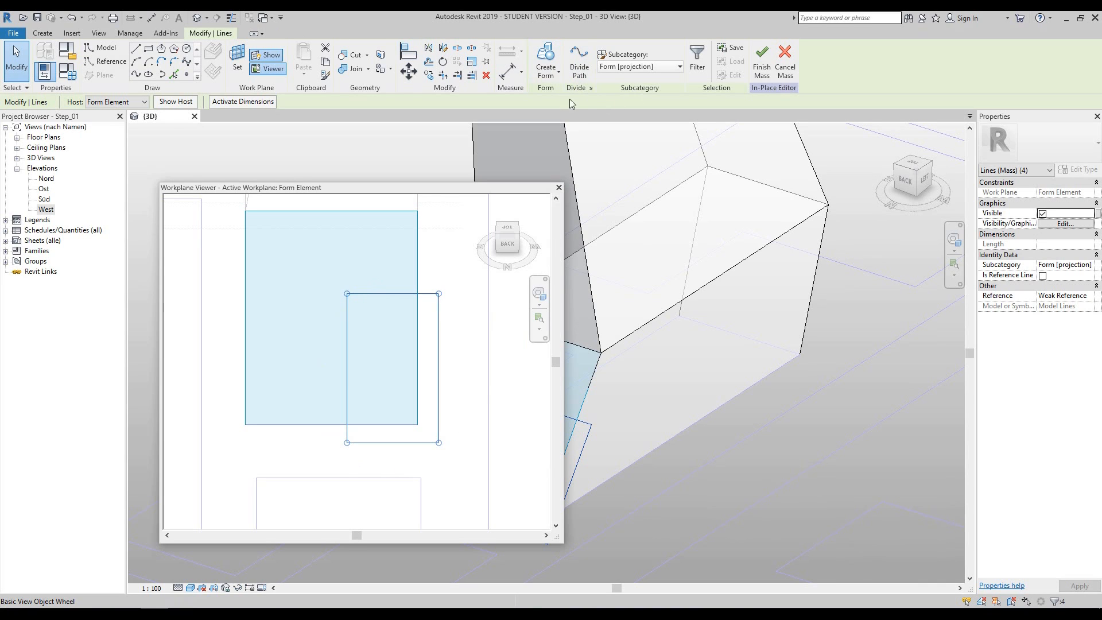
pyautogui.click(548, 77)
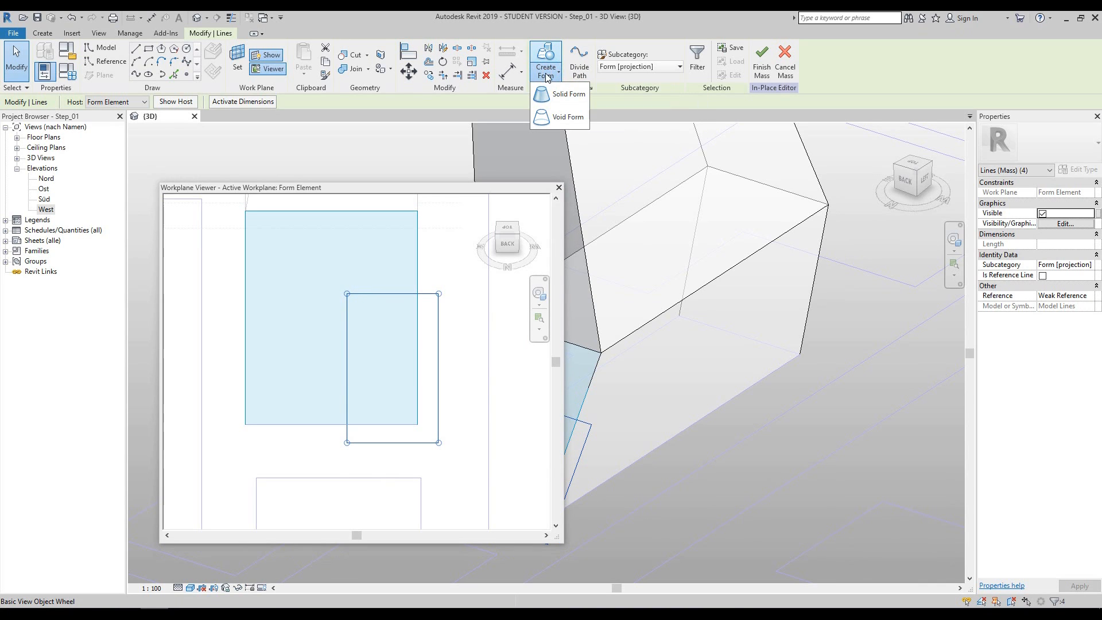
pyautogui.click(561, 118)
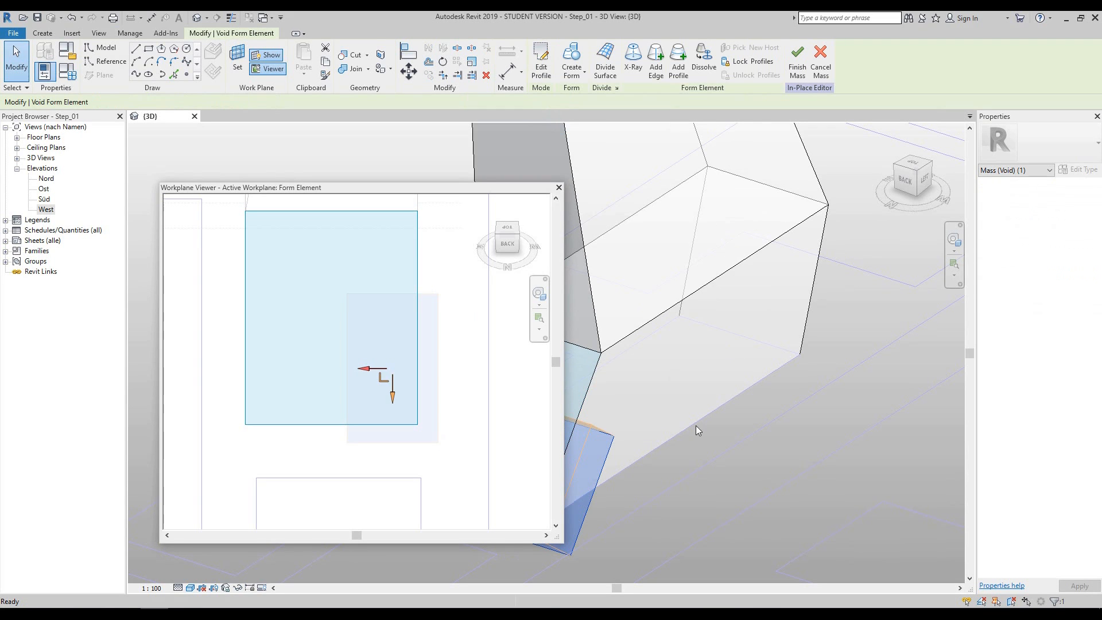
pyautogui.scroll(-4, 646, 465)
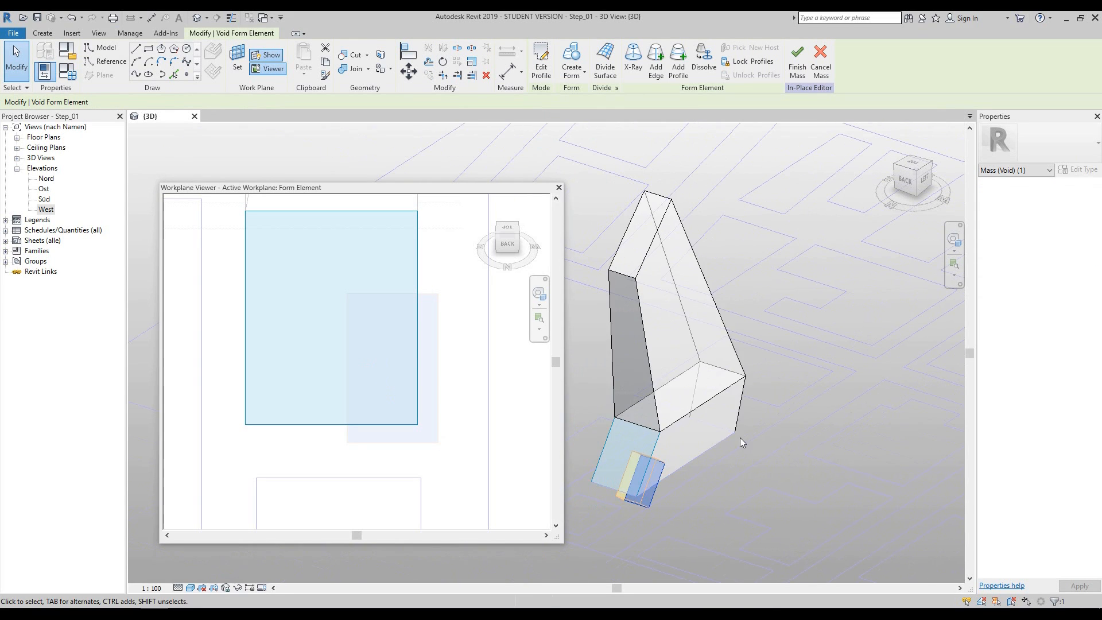
pyautogui.scroll(5, 674, 487)
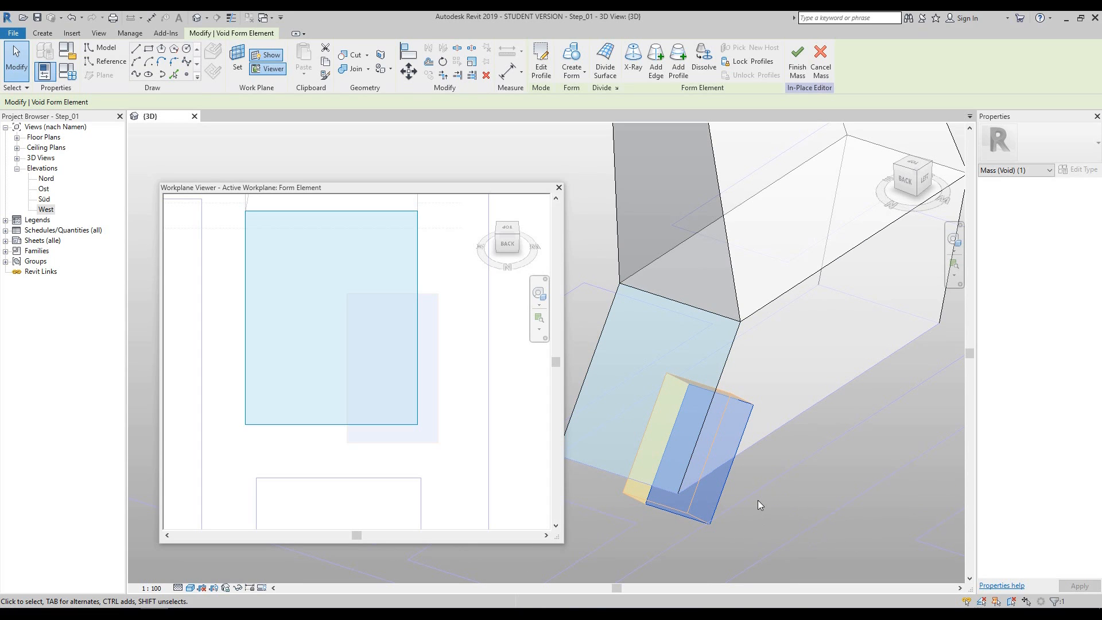
# Close the workplane viewer, deselect the void form, and switch off the work plane display
pyautogui.click(558, 188)
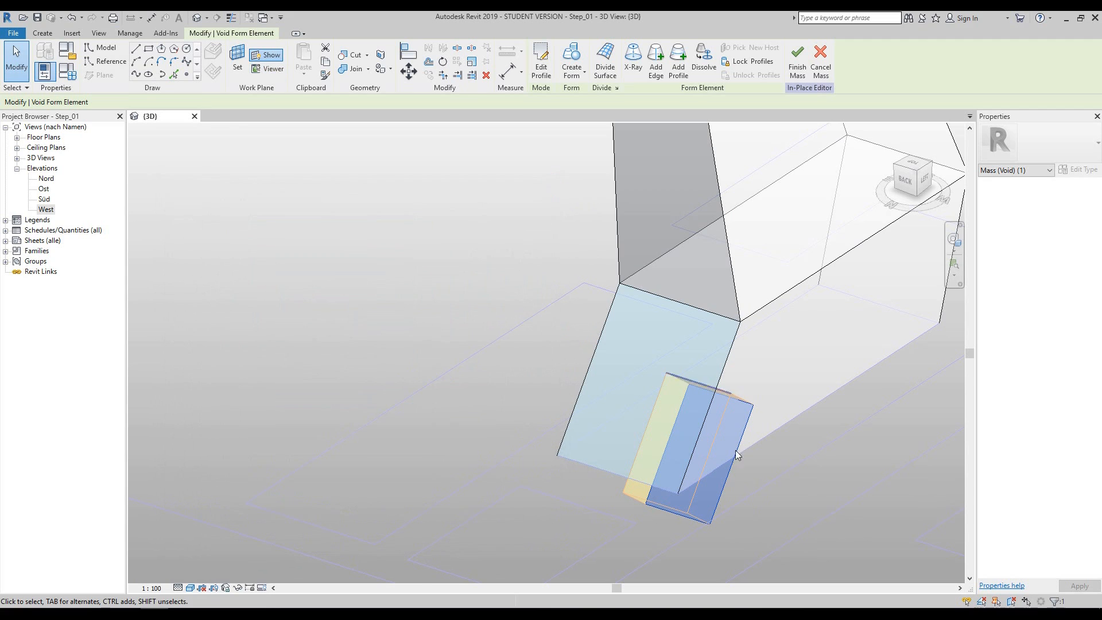
pyautogui.click(826, 469)
pyautogui.moveTo(837, 473); pyautogui.dragTo(640, 473, button='middle')
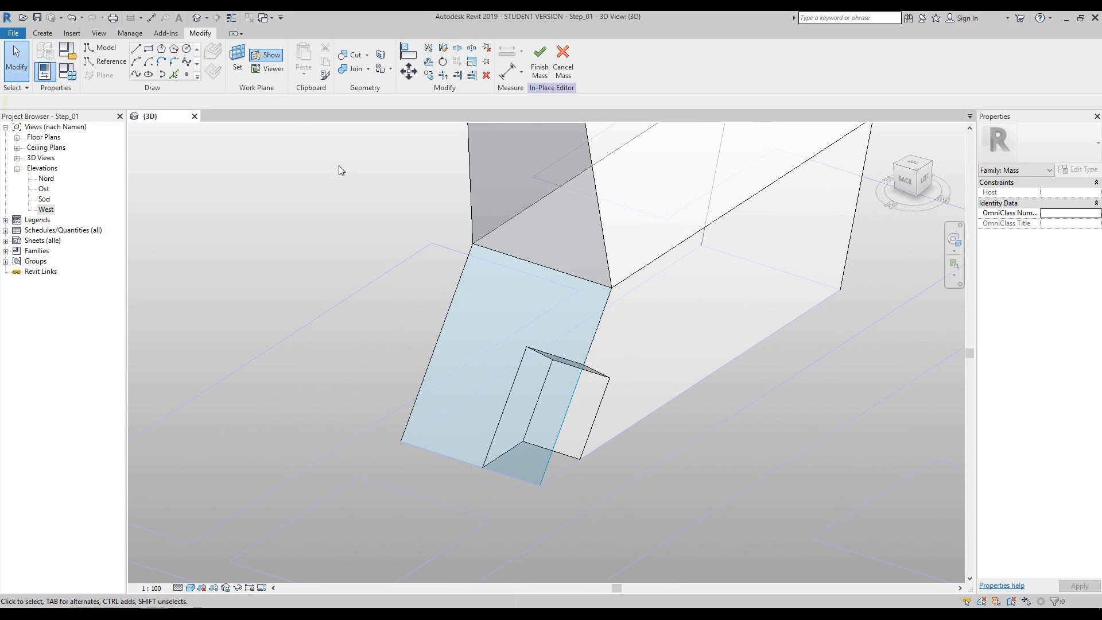
pyautogui.click(268, 58)
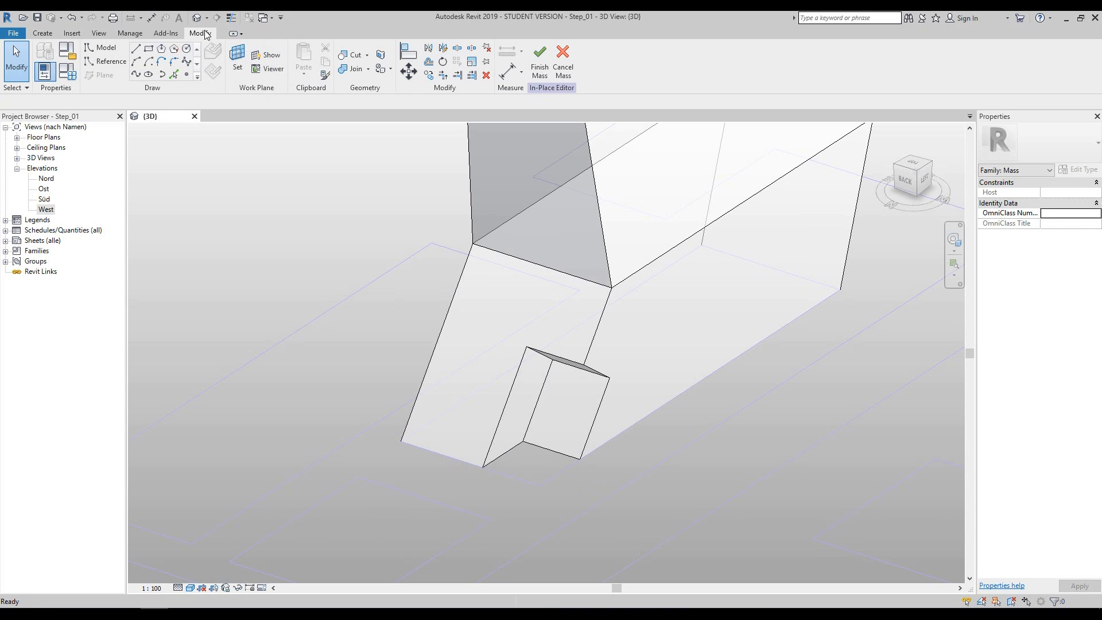
pyautogui.click(271, 59)
pyautogui.click(272, 60)
pyautogui.click(271, 58)
pyautogui.click(271, 59)
pyautogui.scroll(-3, 615, 422)
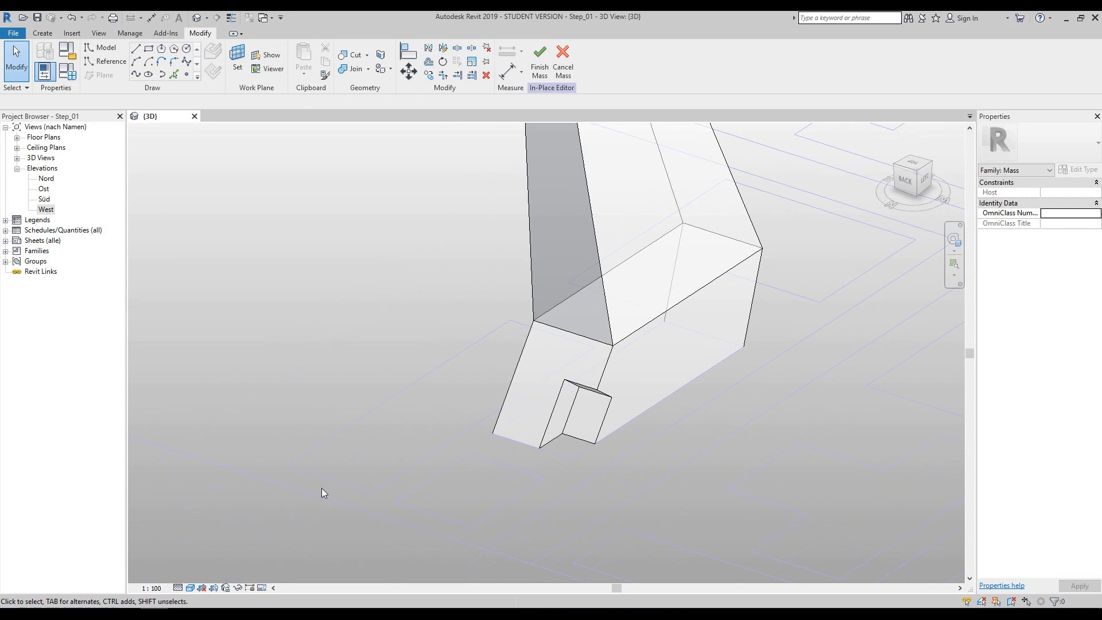
pyautogui.keyDown('shift'); pyautogui.moveTo(671, 439); pyautogui.dragTo(560, 467, button='middle'); pyautogui.keyUp('shift')
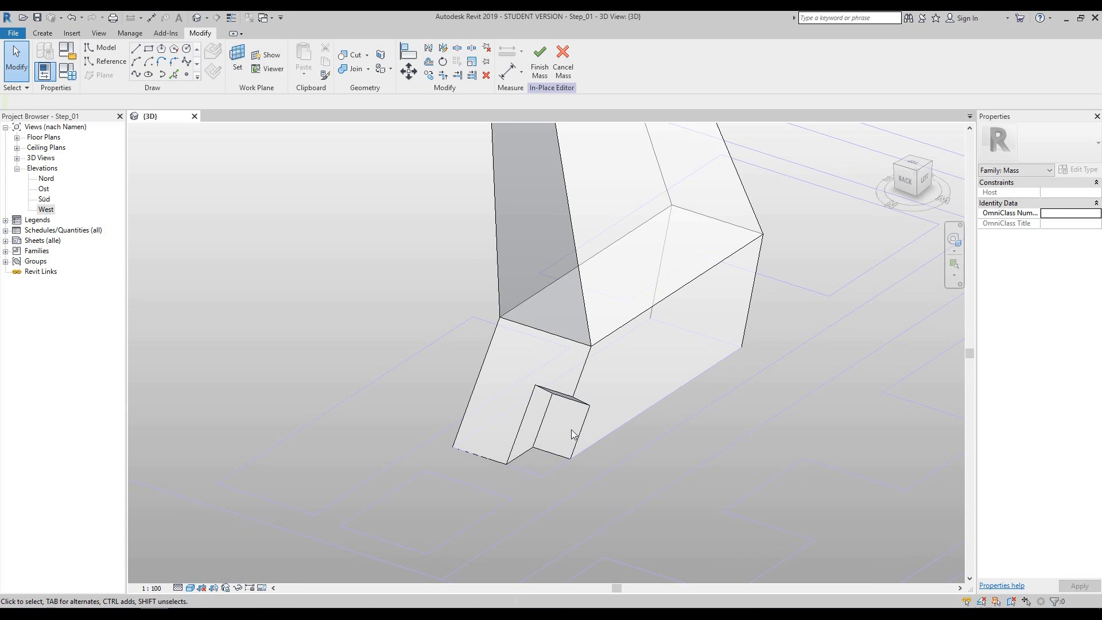
# Select the void form's inner end face and pull it deeper into the lower form, to a depth of about 12
pyautogui.press('Tab')
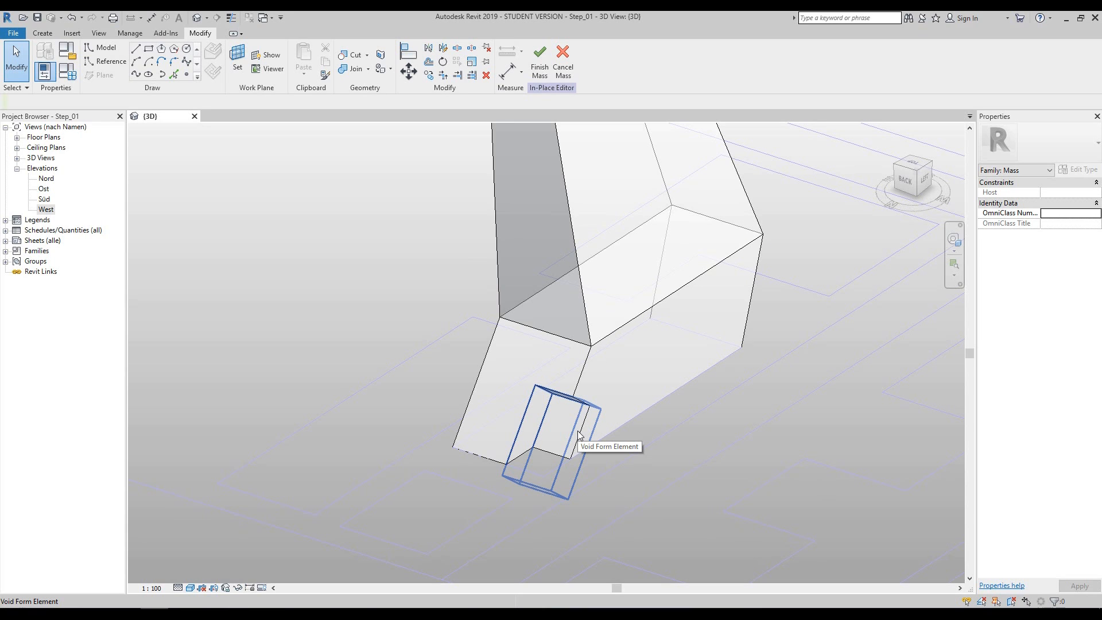
pyautogui.click(578, 434)
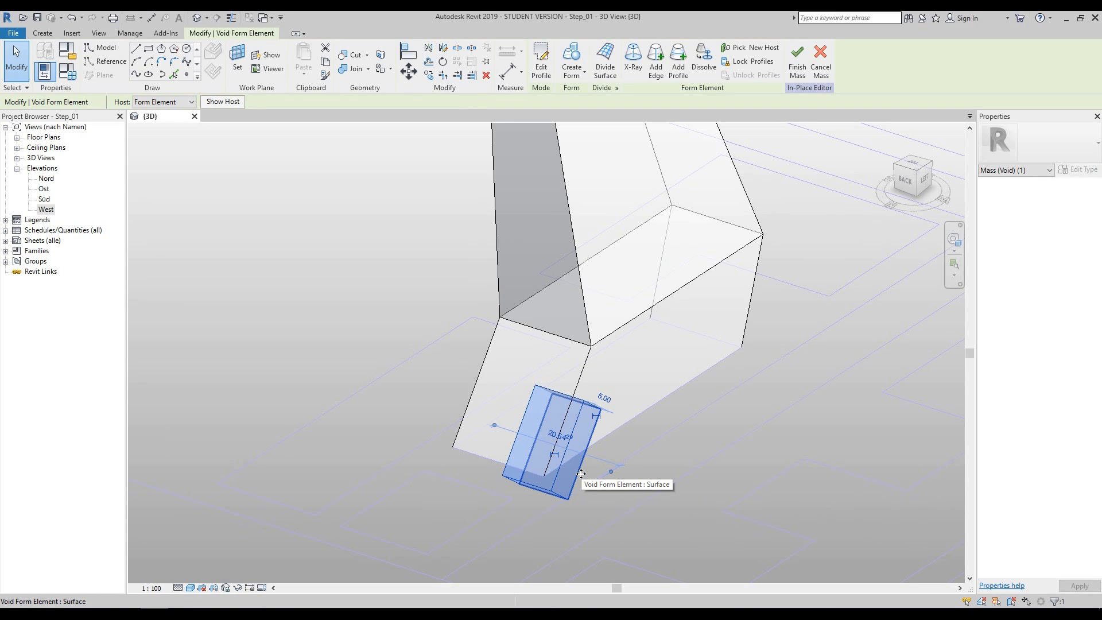
pyautogui.click(581, 475)
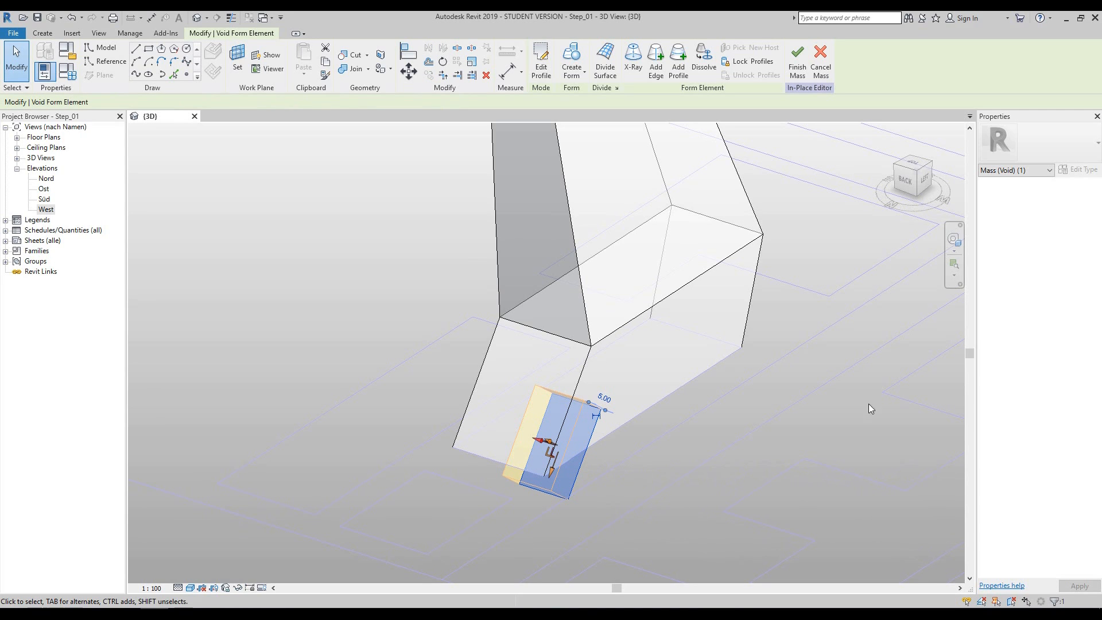
pyautogui.click(954, 240)
pyautogui.moveTo(904, 305); pyautogui.dragTo(601, 469)
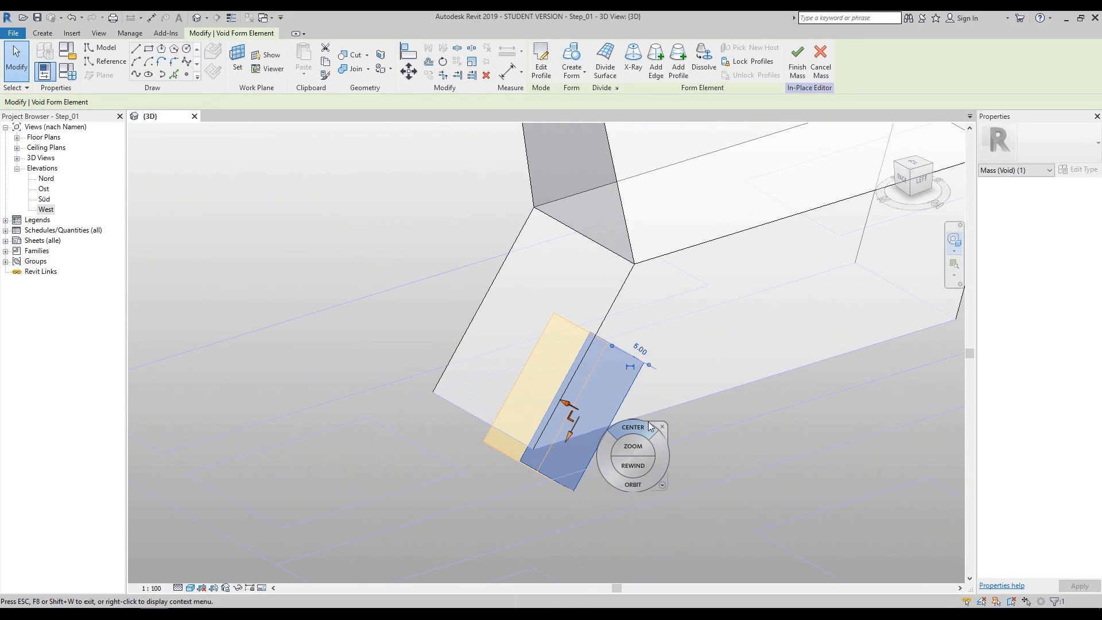
pyautogui.click(666, 422)
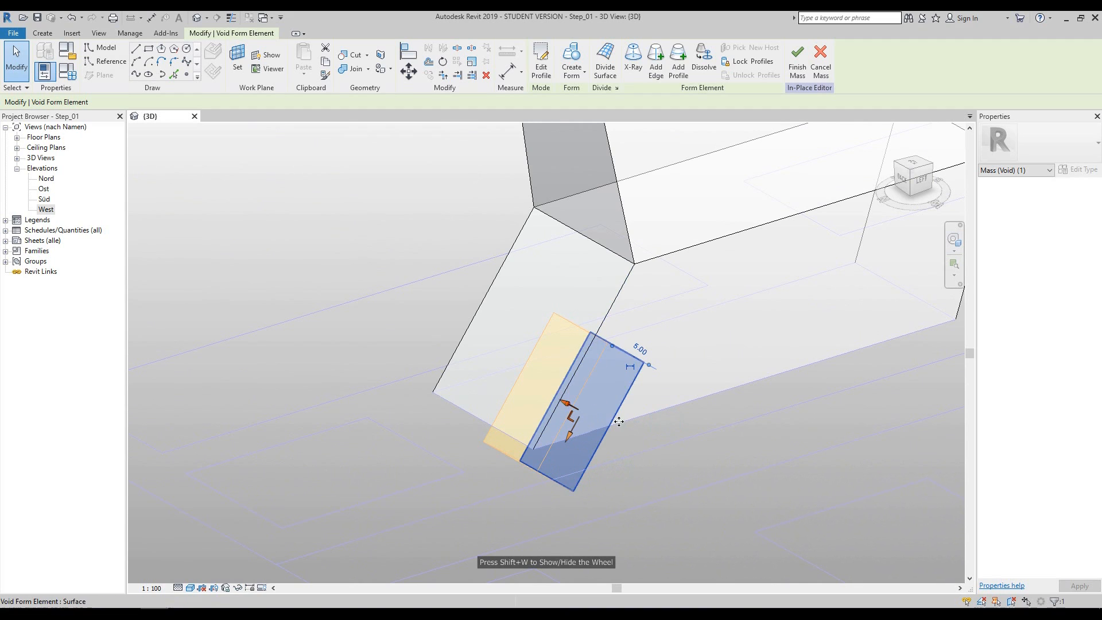
pyautogui.moveTo(567, 405)
pyautogui.mouseDown()
pyautogui.moveTo(590, 418)
pyautogui.moveTo(571, 410)
pyautogui.moveTo(579, 407)
pyautogui.mouseUp()
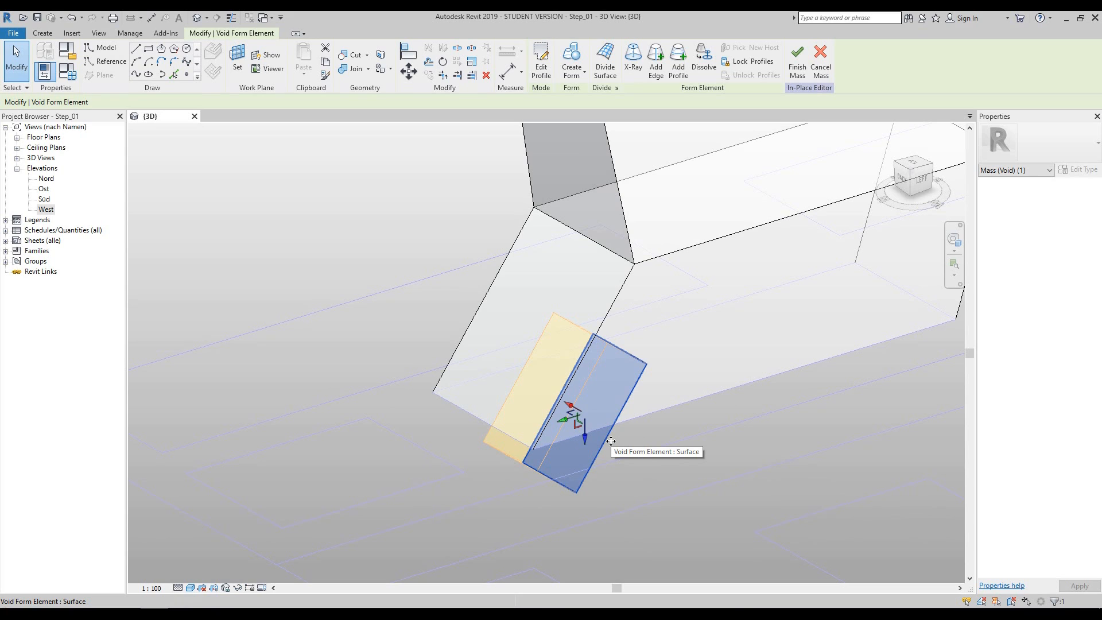
pyautogui.click(611, 441)
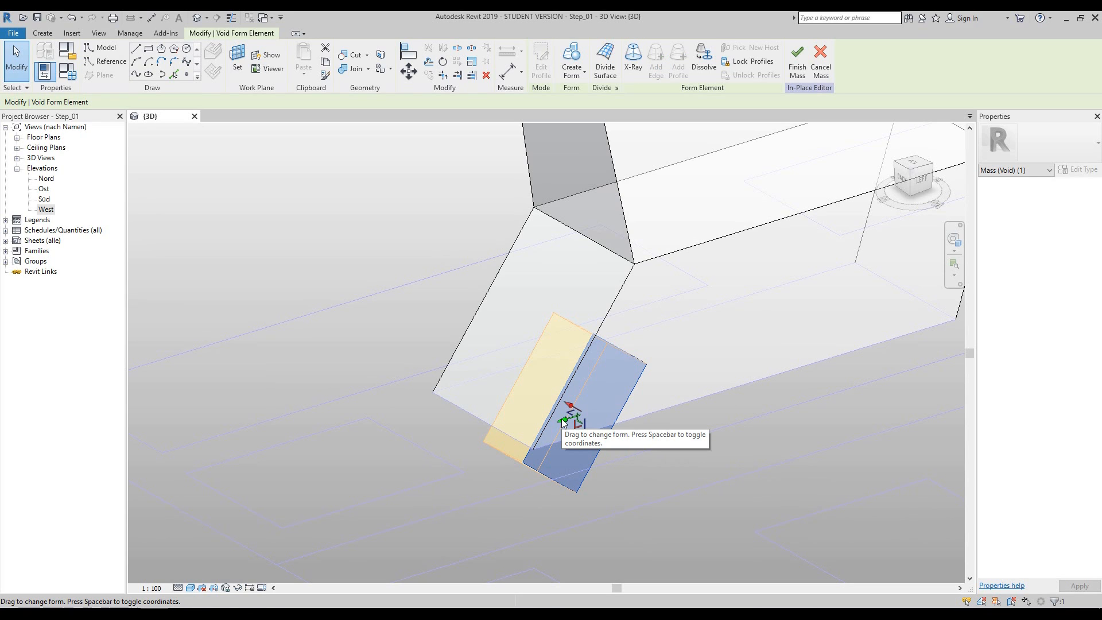
pyautogui.moveTo(564, 423); pyautogui.dragTo(653, 417)
pyautogui.moveTo(895, 296)
pyautogui.keyDown('shift'); pyautogui.mouseDown(button='middle')
pyautogui.moveTo(837, 312)
pyautogui.moveTo(754, 285)
pyautogui.moveTo(827, 311)
pyautogui.moveTo(828, 322)
pyautogui.mouseUp(button='middle'); pyautogui.keyUp('shift')
pyautogui.scroll(2, 725, 365)
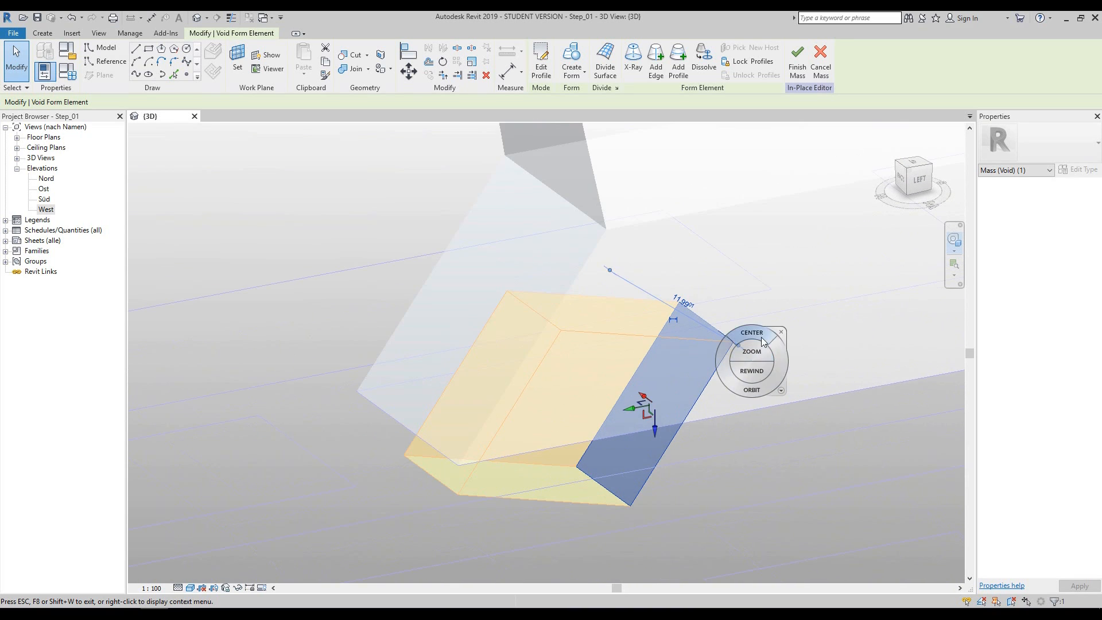
pyautogui.click(783, 332)
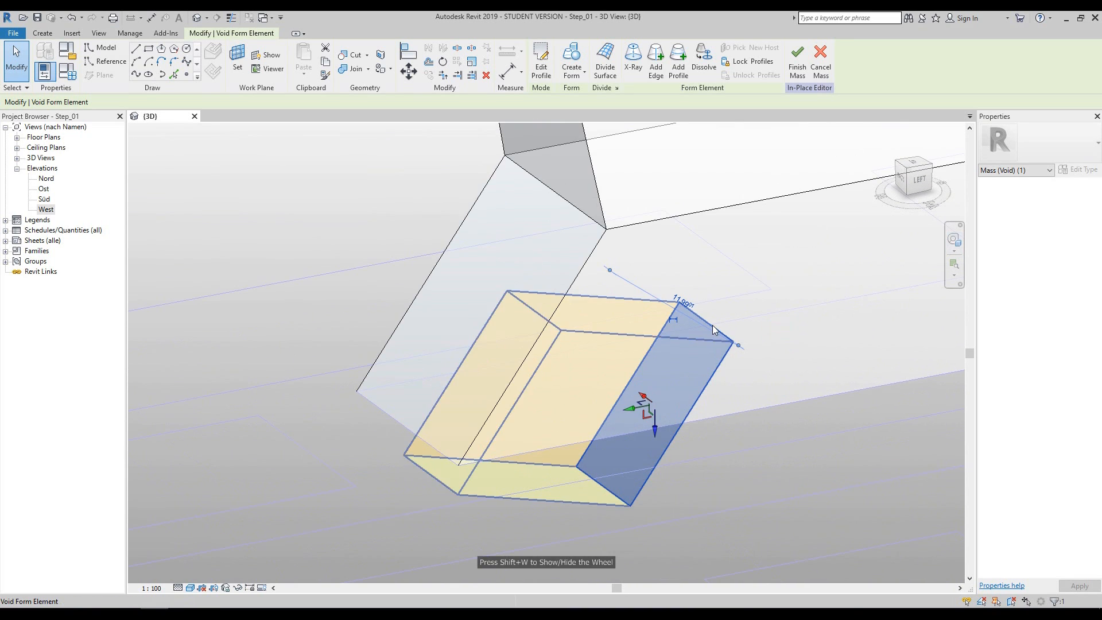
# Lower the upper edge of the void's inner end face to slope the top of the cut-out, and deselect the void
pyautogui.click(712, 326)
pyautogui.moveTo(708, 296); pyautogui.dragTo(735, 347)
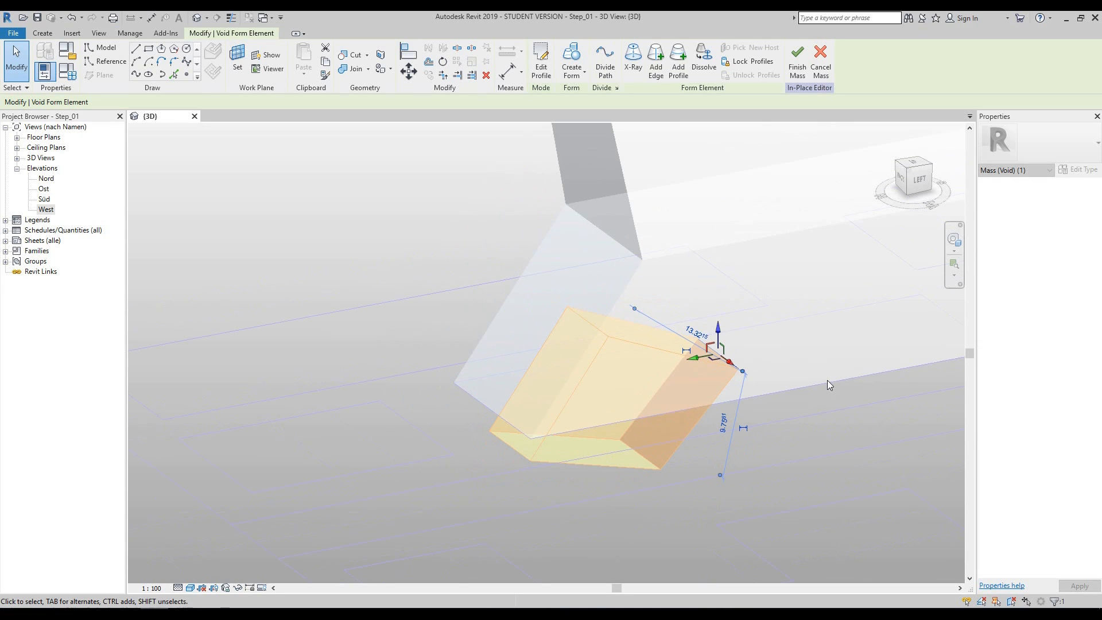
pyautogui.click(838, 428)
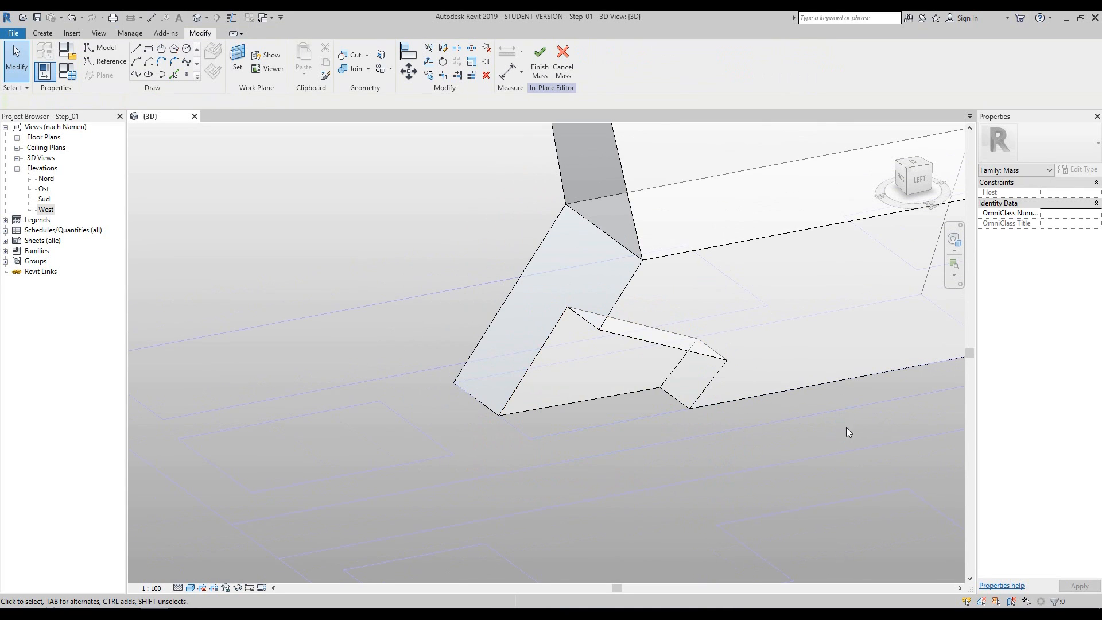
# Examine the cut-out and the whole stacked mass from several angles, together with its setting on the site plan
pyautogui.click(953, 238)
pyautogui.moveTo(716, 326); pyautogui.dragTo(645, 367)
pyautogui.scroll(-3, 646, 367)
pyautogui.moveTo(666, 382); pyautogui.dragTo(642, 446, button='middle')
pyautogui.press('Escape')
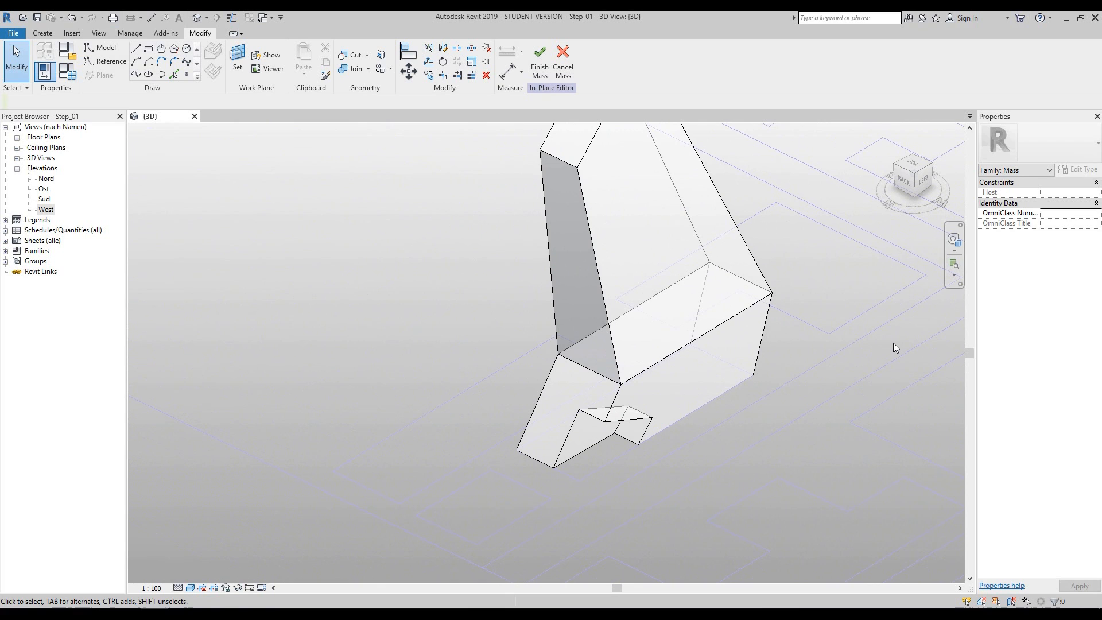
pyautogui.middleClick(863, 252)
pyautogui.middleClick(863, 251)
pyautogui.scroll(-1, 775, 322)
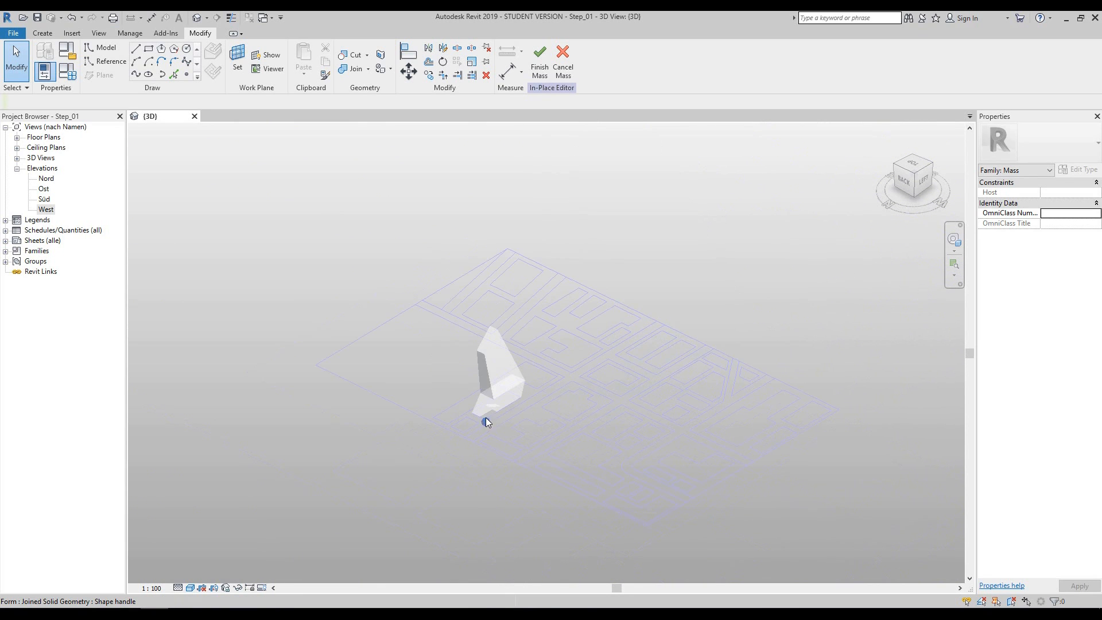
pyautogui.scroll(4, 488, 419)
pyautogui.scroll(1, 528, 397)
pyautogui.moveTo(654, 372); pyautogui.dragTo(716, 413, button='middle')
pyautogui.scroll(1, 694, 373)
pyautogui.click(957, 242)
pyautogui.moveTo(830, 306); pyautogui.dragTo(798, 310)
pyautogui.click(850, 268)
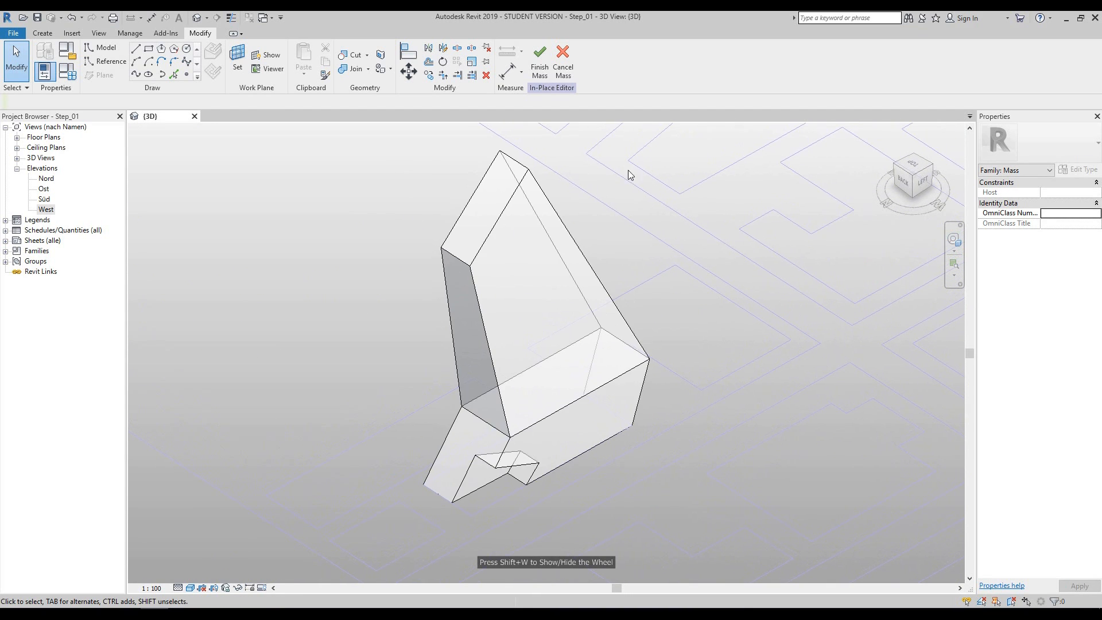
# Finish the in-place mass to return to the project
pyautogui.click(547, 67)
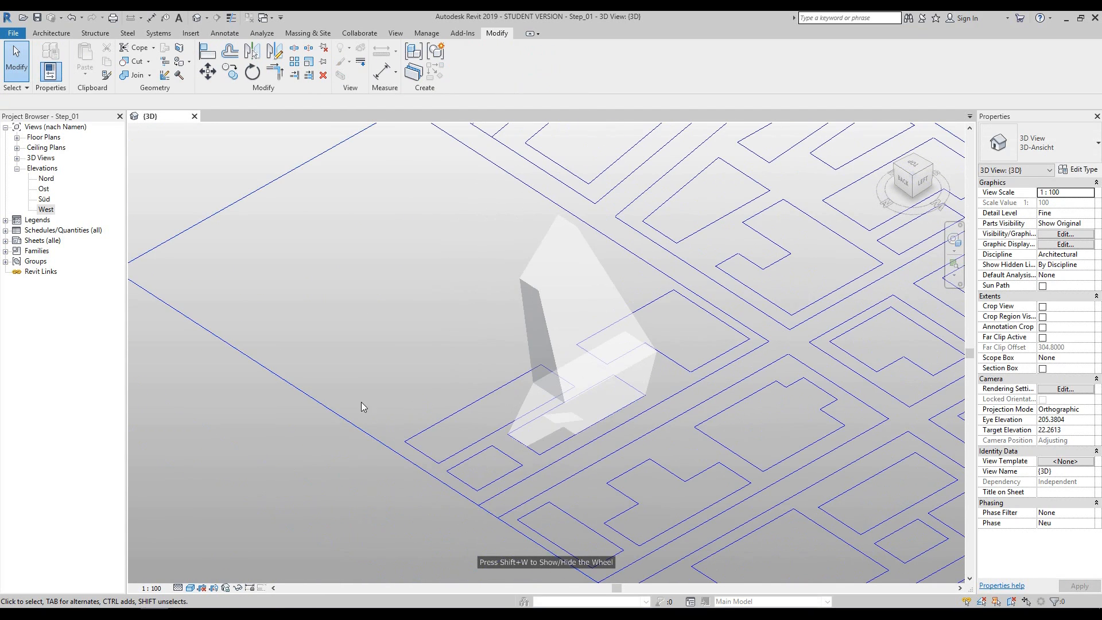
pyautogui.click(393, 336)
pyautogui.moveTo(447, 313); pyautogui.dragTo(416, 315, button='middle')
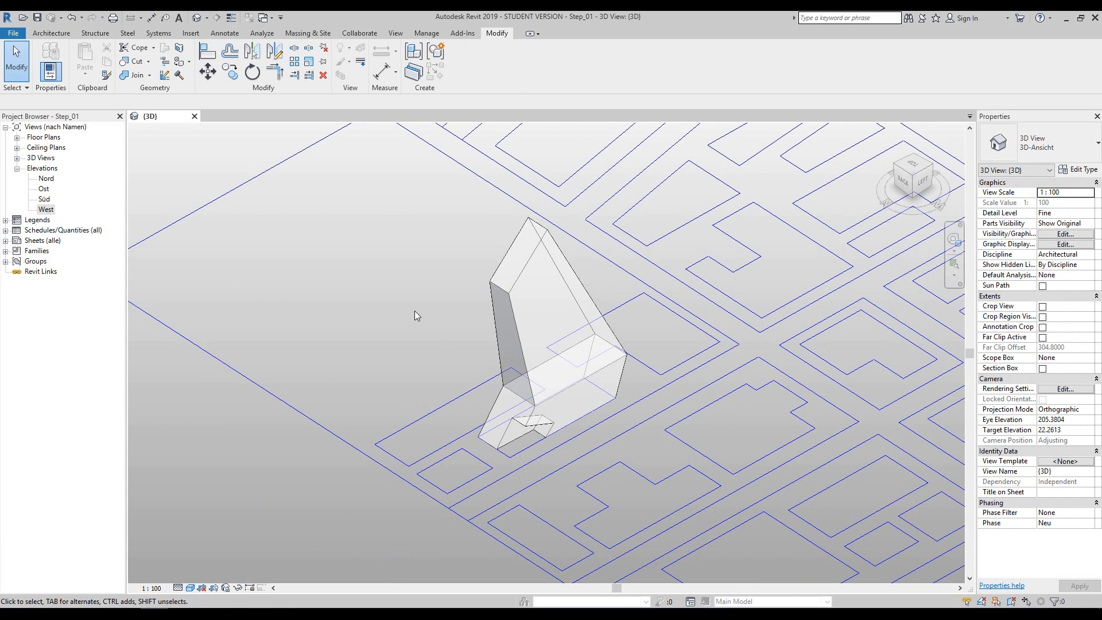
# Close the Step_01 project without saving the changes
pyautogui.click(194, 117)
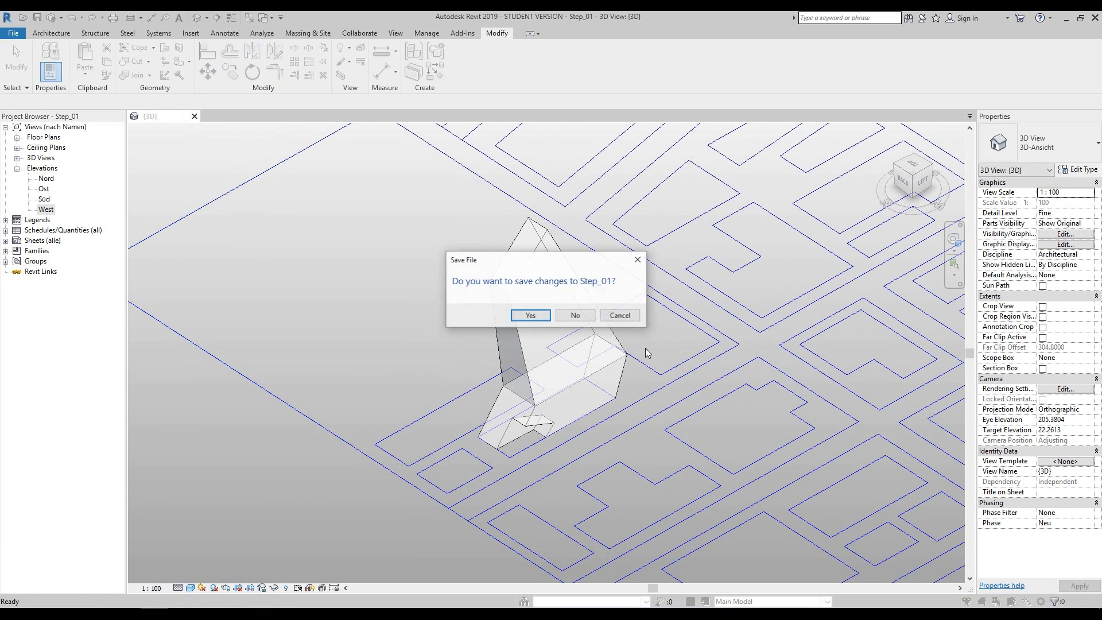
pyautogui.click(575, 316)
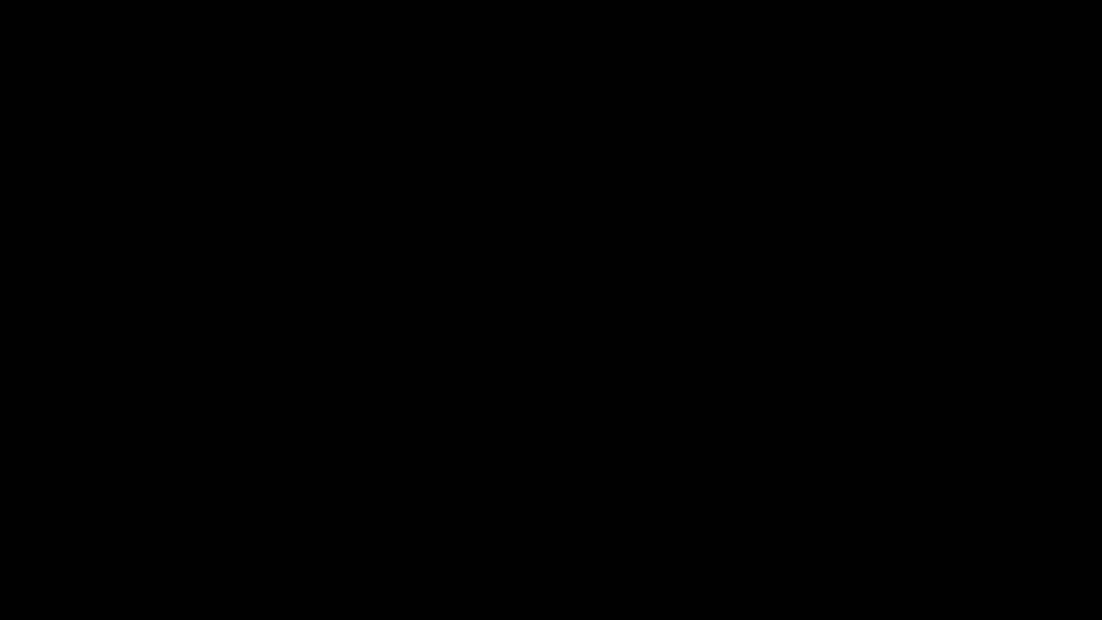